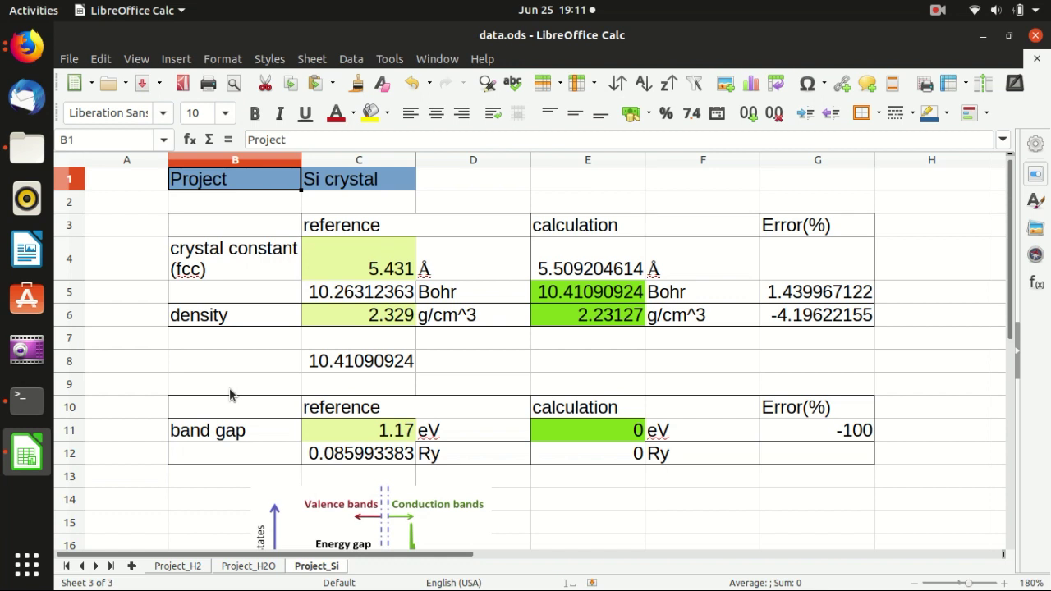
Review the band gap reference and calculation rows on the Project_Si sheet and the density-of-states figure below them
{"action": "left_click", "coordinate": [197, 436]}
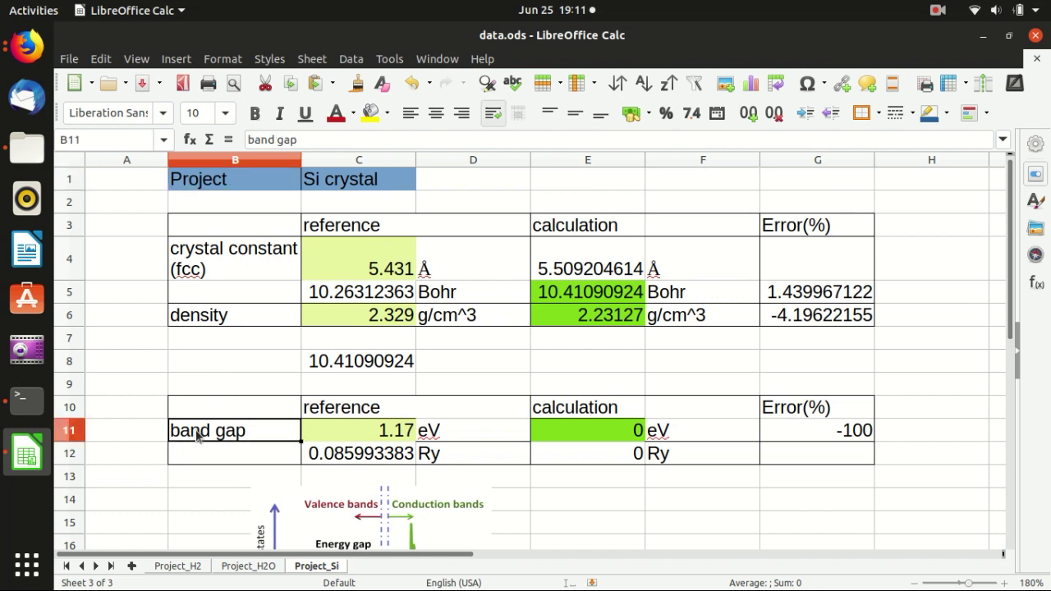
{"action": "left_click", "coordinate": [133, 431]}
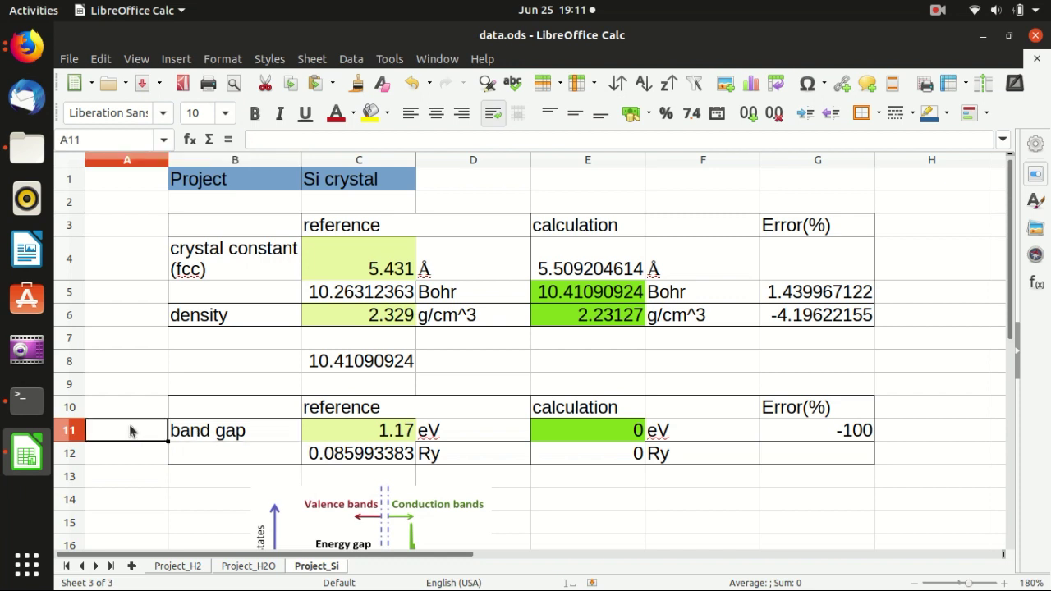
{"action": "left_click", "coordinate": [201, 435]}
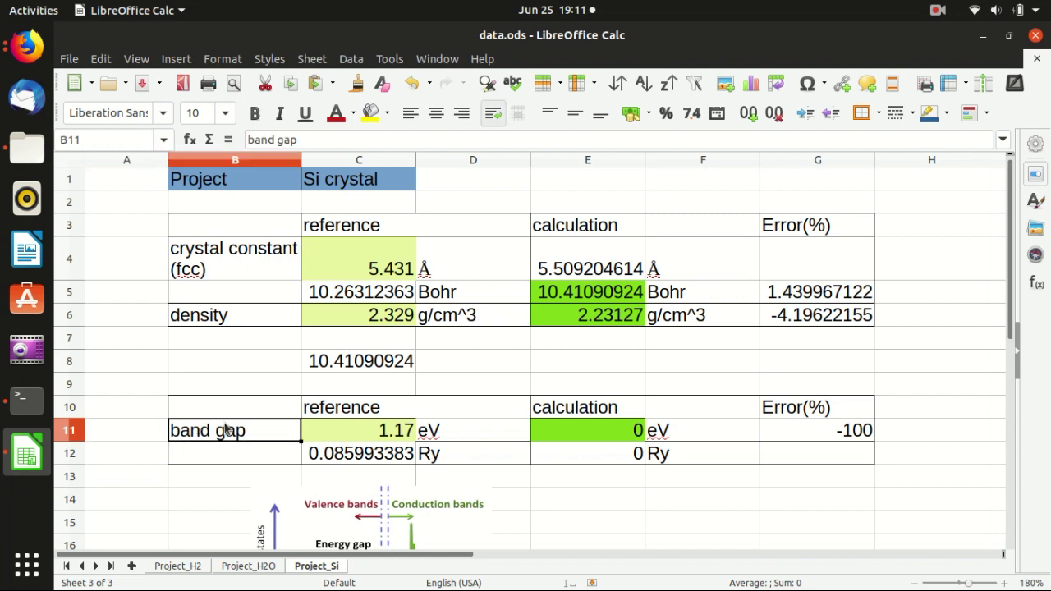
{"action": "scroll", "coordinate": [292, 431], "scroll_direction": "down", "scroll_amount": 1}
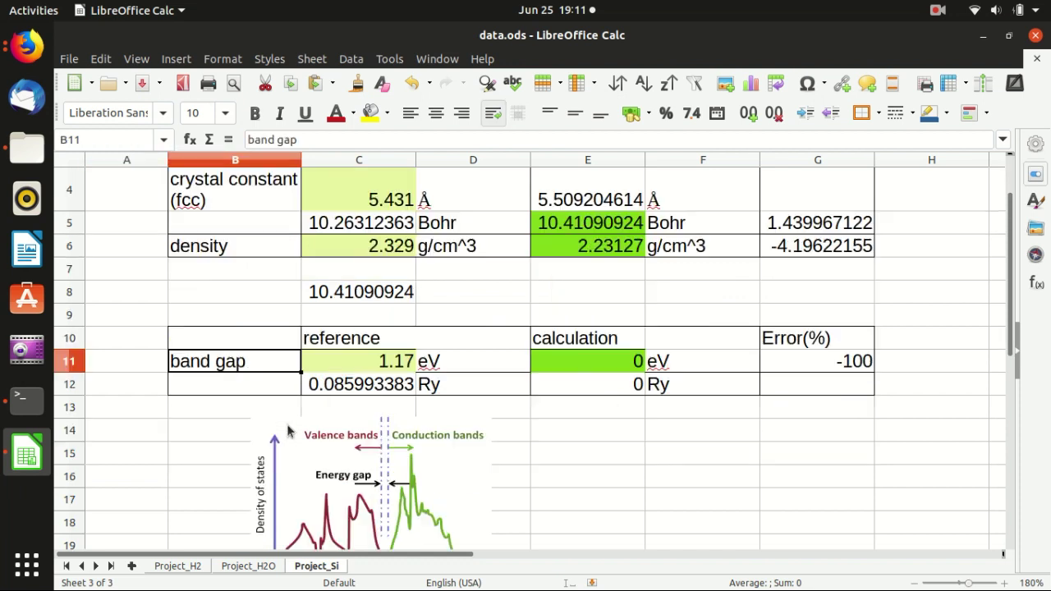
{"action": "left_click", "coordinate": [360, 367]}
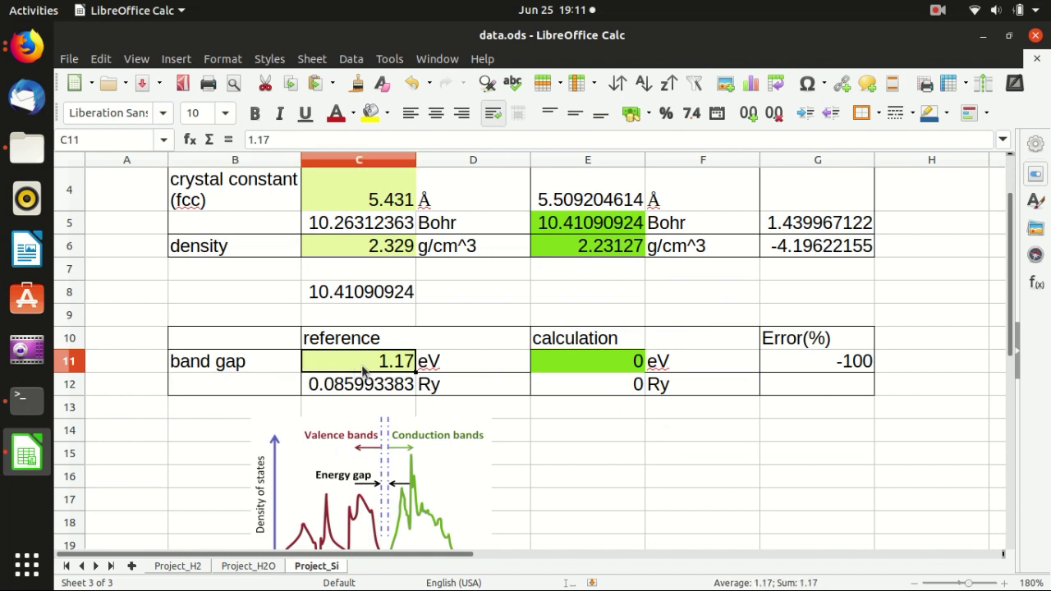
{"action": "left_click", "coordinate": [444, 361]}
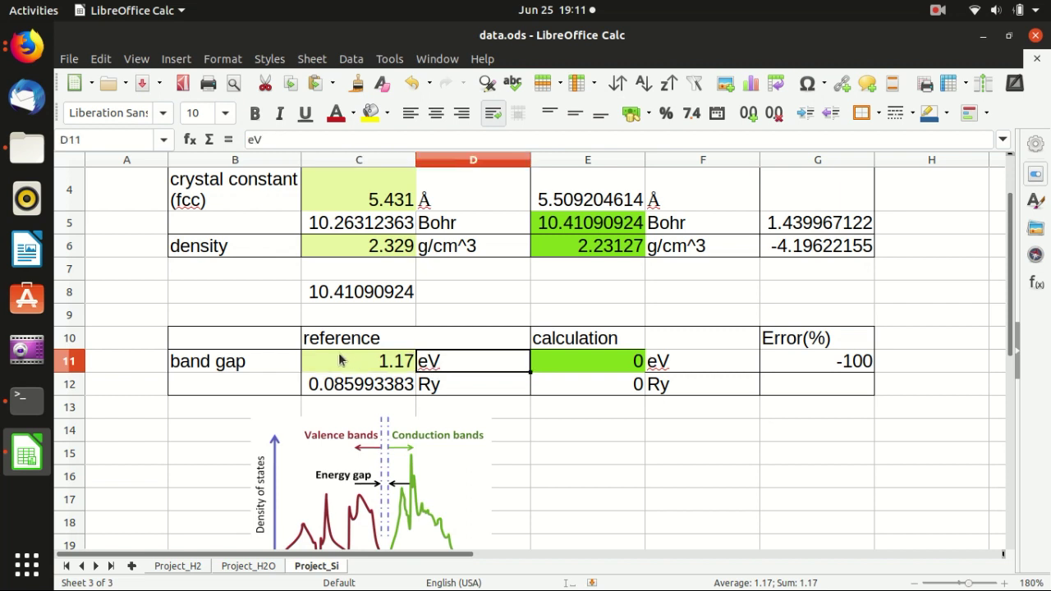
{"action": "left_click", "coordinate": [340, 359]}
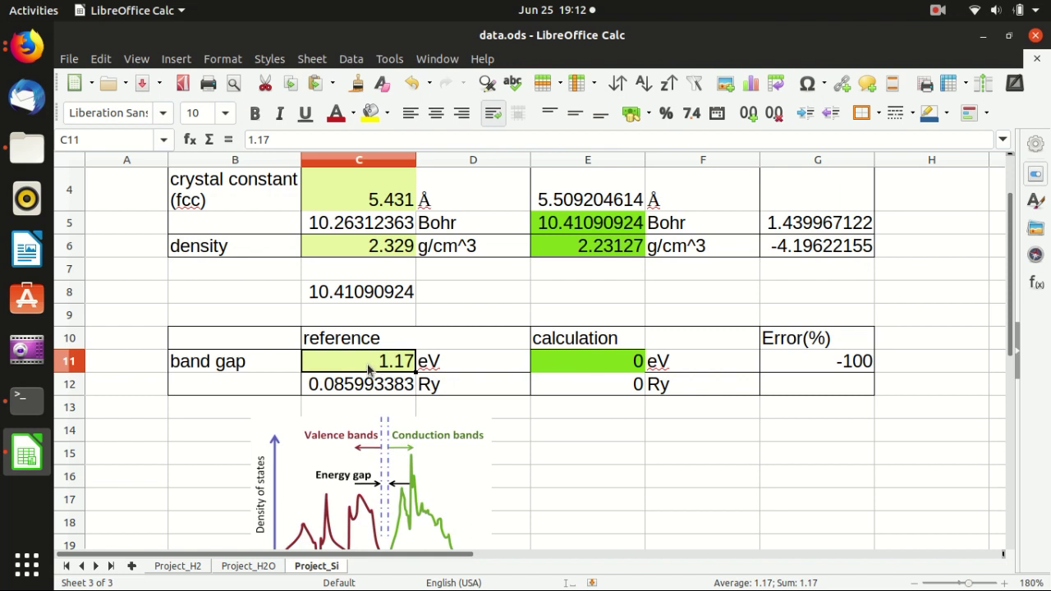
{"action": "left_click", "coordinate": [614, 435]}
{"action": "scroll", "coordinate": [624, 439], "scroll_direction": "down", "scroll_amount": 1}
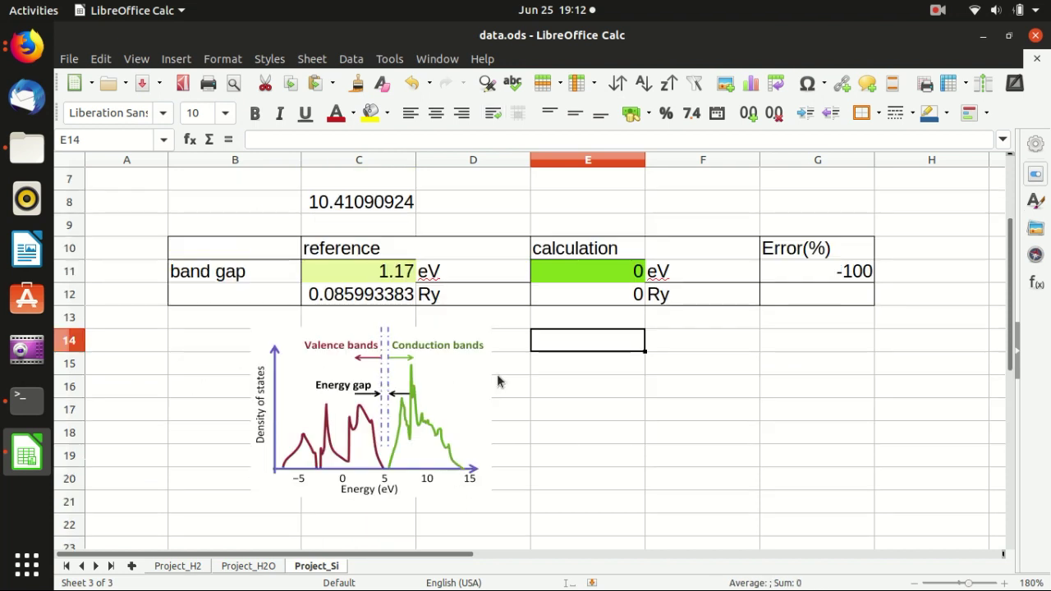
{"action": "left_click", "coordinate": [569, 394]}
{"action": "scroll", "coordinate": [576, 404], "scroll_direction": "up", "scroll_amount": 2}
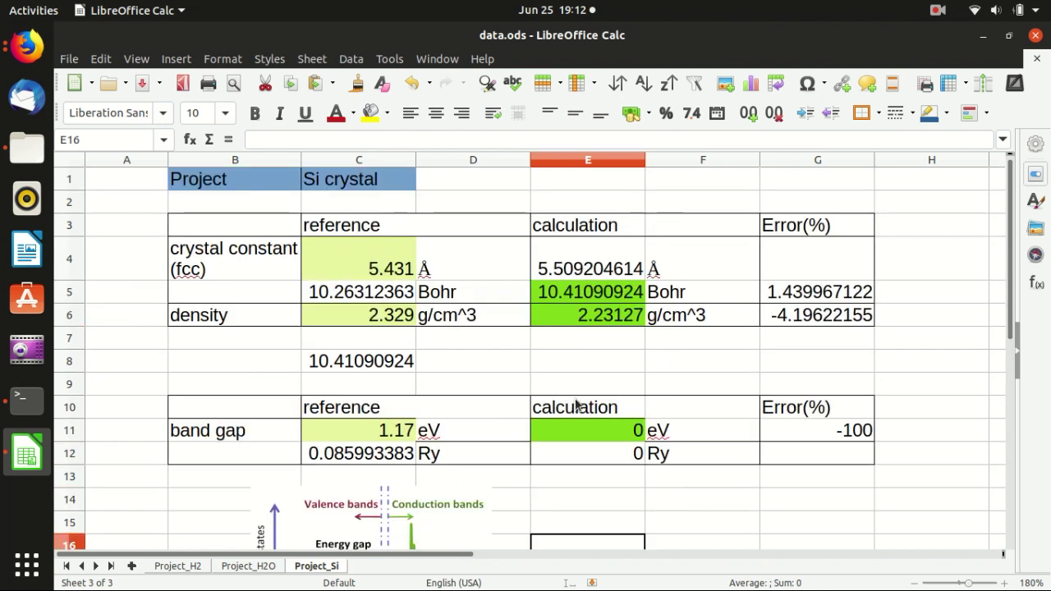
{"action": "scroll", "coordinate": [574, 403], "scroll_direction": "down", "scroll_amount": 2}
{"action": "scroll", "coordinate": [525, 410], "scroll_direction": "up", "scroll_amount": 2}
Switch to the Terminal and install gnuplot with "sudo apt-get install gnuplot", agreeing to the additional packages
{"action": "left_click", "coordinate": [26, 401]}
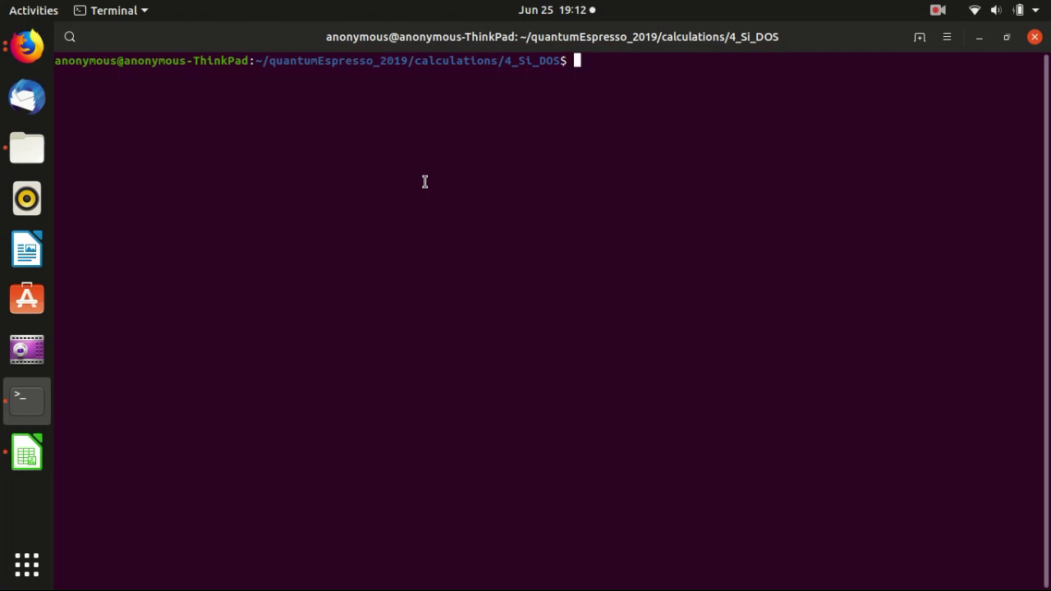
{"action": "type", "text": "gnuplot"}
{"action": "key", "text": "Home"}
{"action": "type", "text": "sudo"}
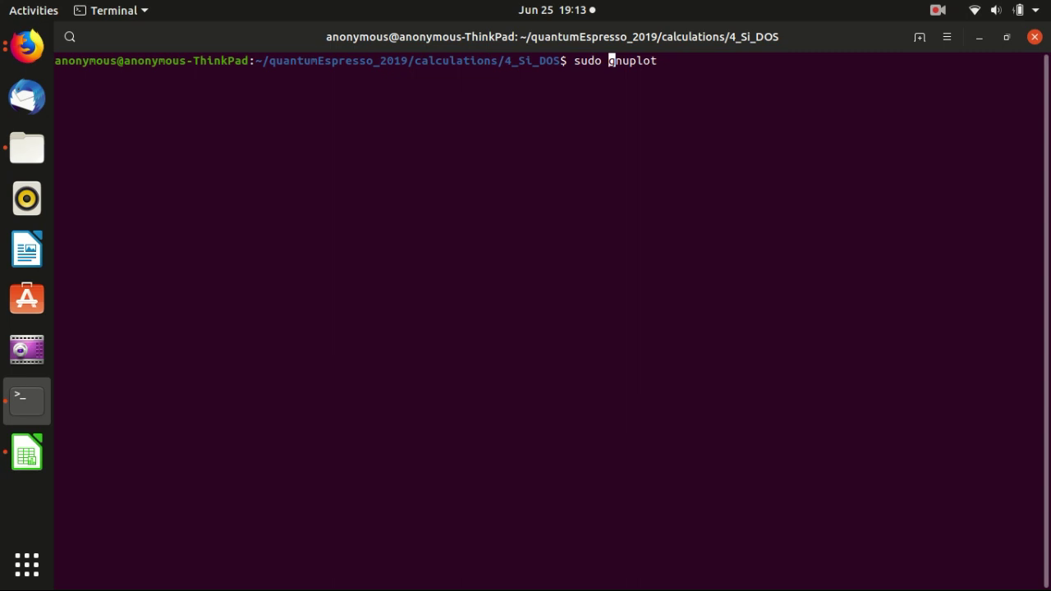
{"action": "type", "text": "apt-get"}
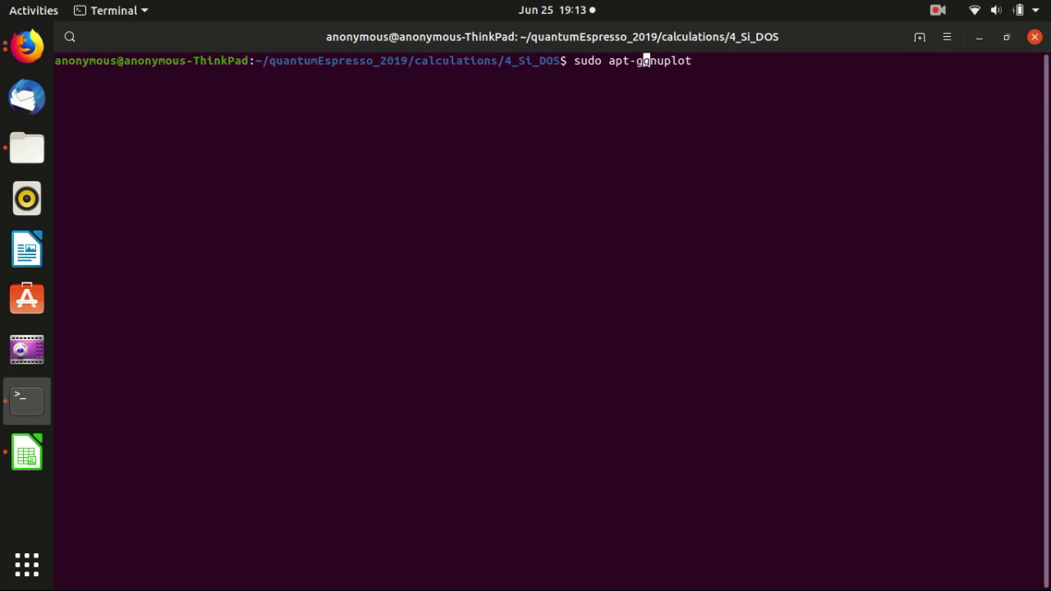
{"action": "type", "text": " install"}
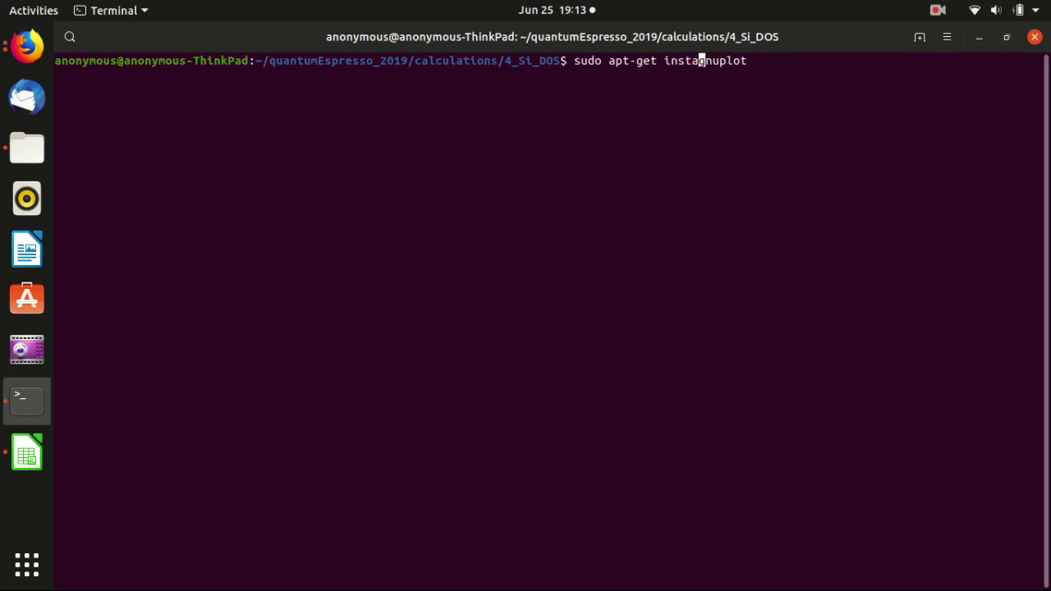
{"action": "key", "text": "Return"}
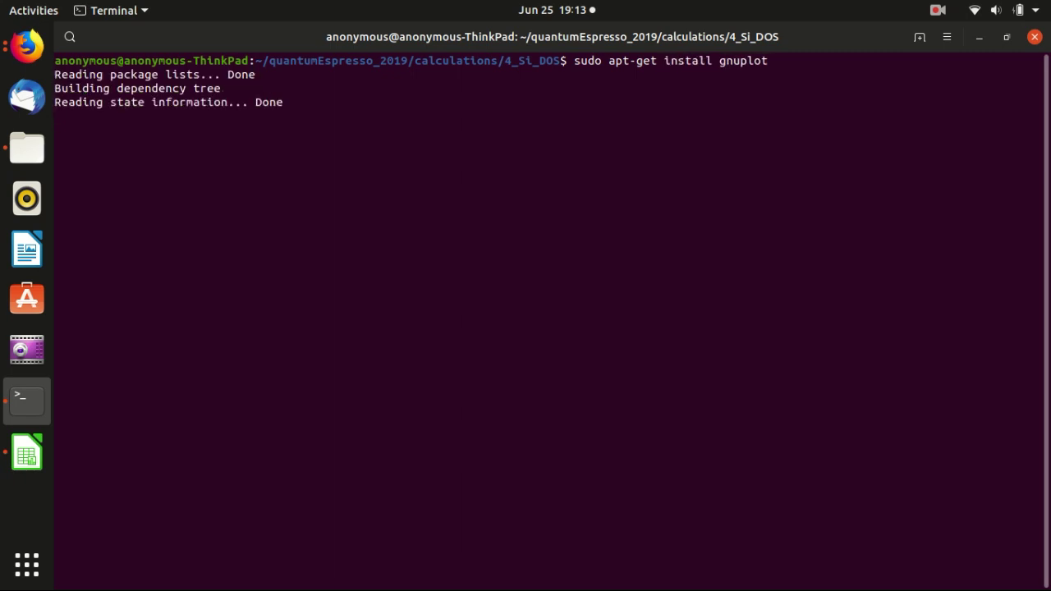
{"action": "type", "text": "Y"}
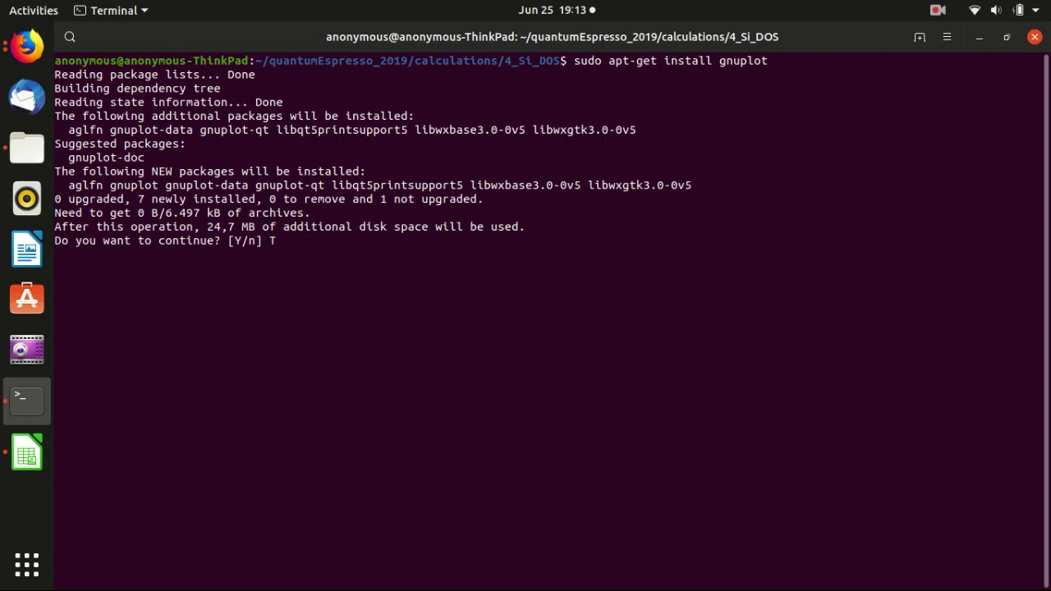
{"action": "key", "text": "Return"}
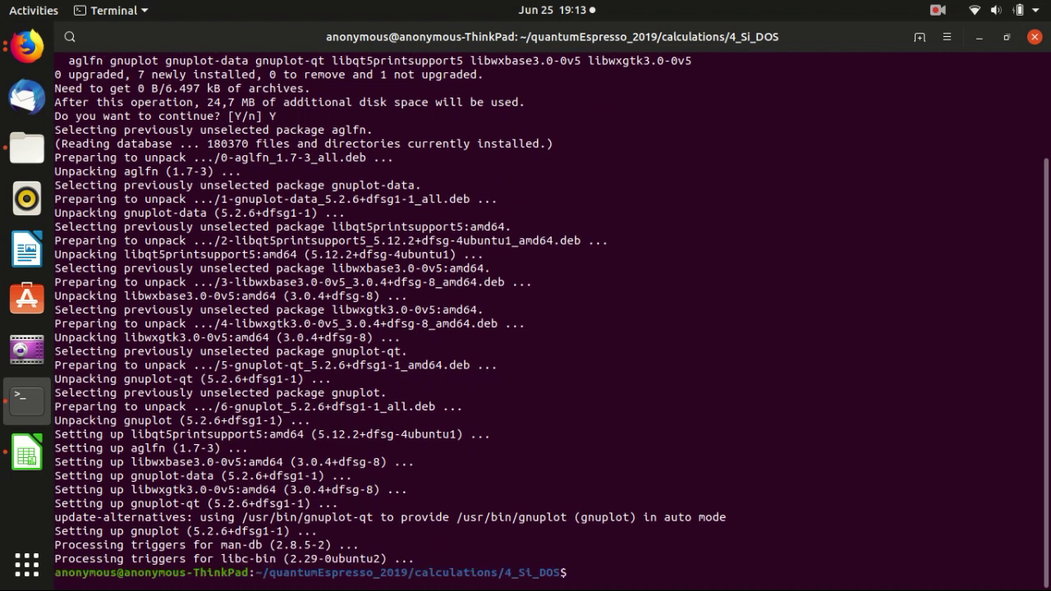
Clear the terminal and load the Intel environment by sourcing ~/intel/parallel_studio_xe_2019.4.070/bin/psxevars.sh
{"action": "type", "text": "clear"}
{"action": "key", "text": "Return"}
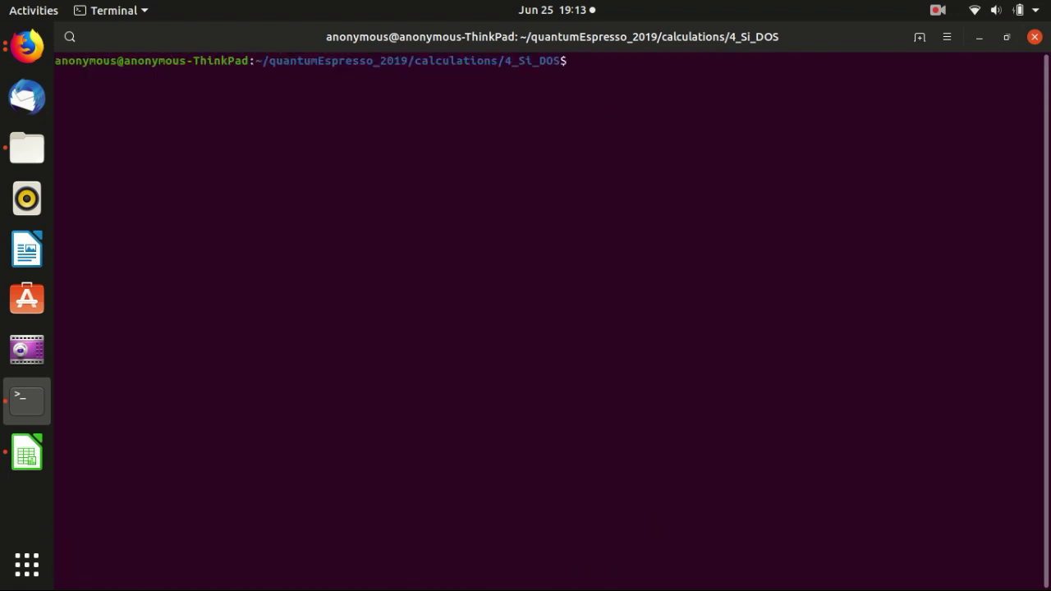
{"action": "type", "text": "source ~/in"}
{"action": "key", "text": "Tab"}
{"action": "type", "text": "pa"}
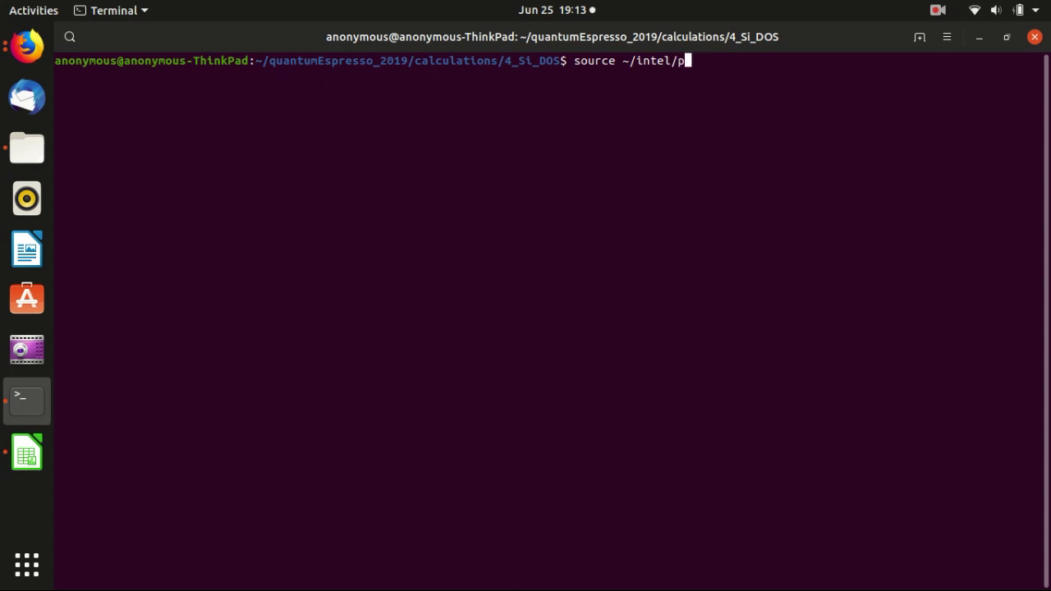
{"action": "key", "text": "Tab"}
{"action": "type", "text": "."}
{"action": "key", "text": "Tab"}
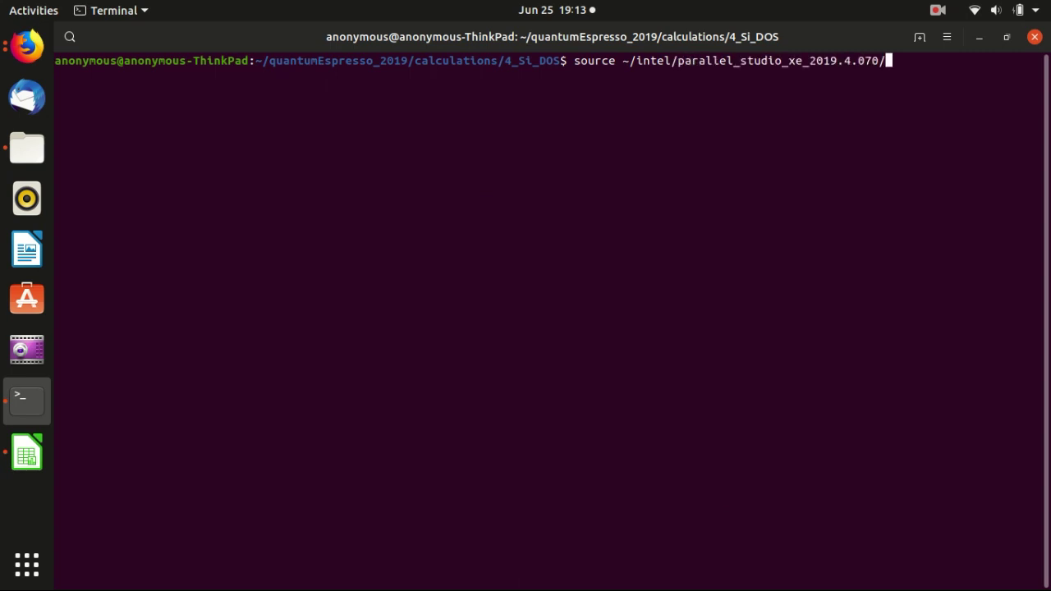
{"action": "type", "text": "bin/ps"}
{"action": "key", "text": "Tab"}
{"action": "type", "text": "s"}
{"action": "key", "text": "Tab"}
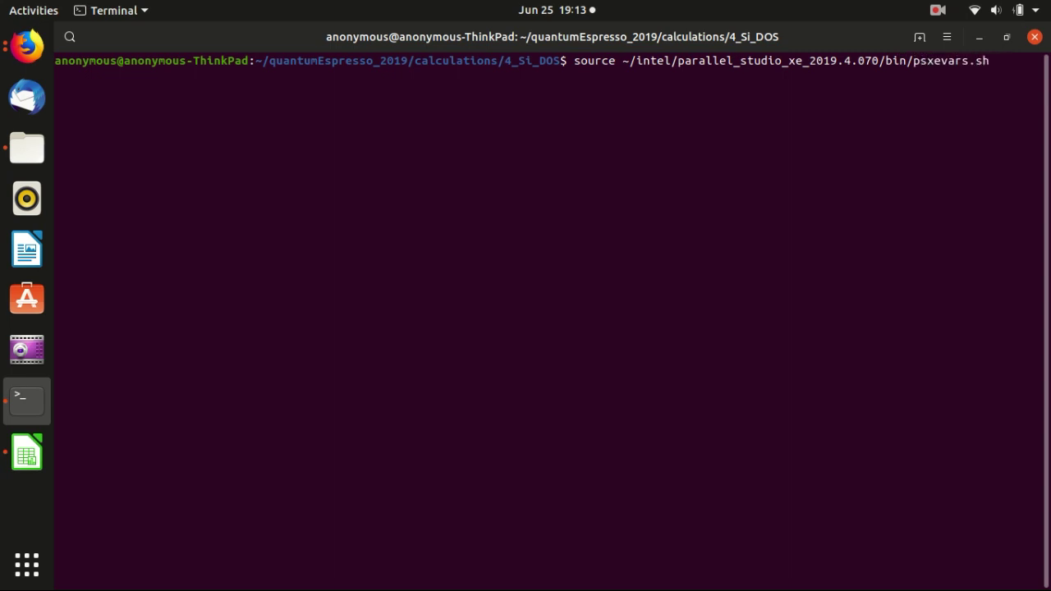
{"action": "key", "text": "Return"}
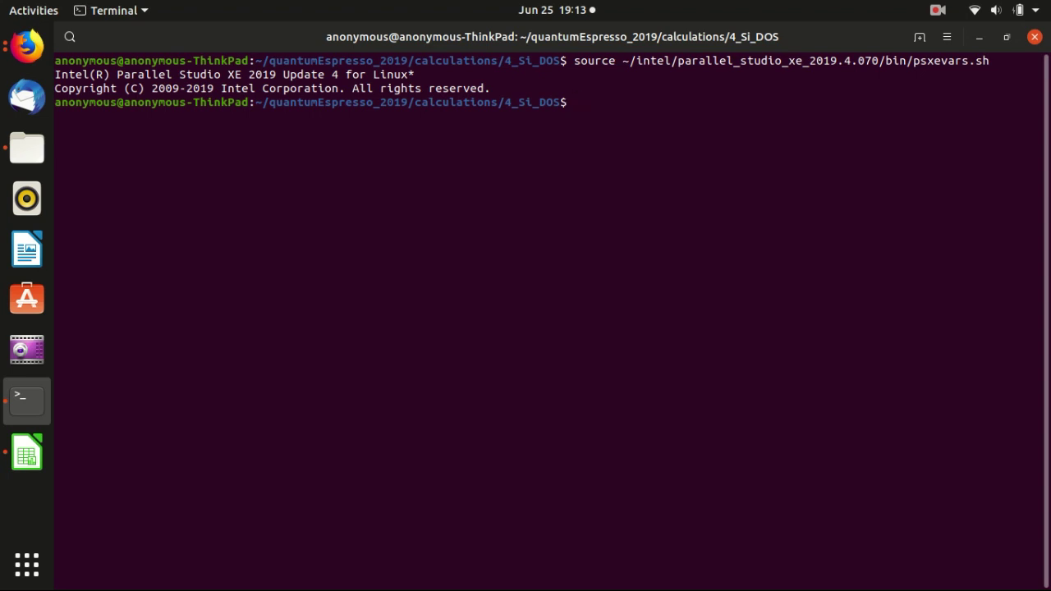
List the executables in ~/quantumEspresso_2019/q-e-qe-6.4.1_3_Intel/bin/ and locate pw.x and dos.x among them
{"action": "type", "text": "ls ~/qua"}
{"action": "key", "text": "Tab"}
{"action": "type", "text": "q"}
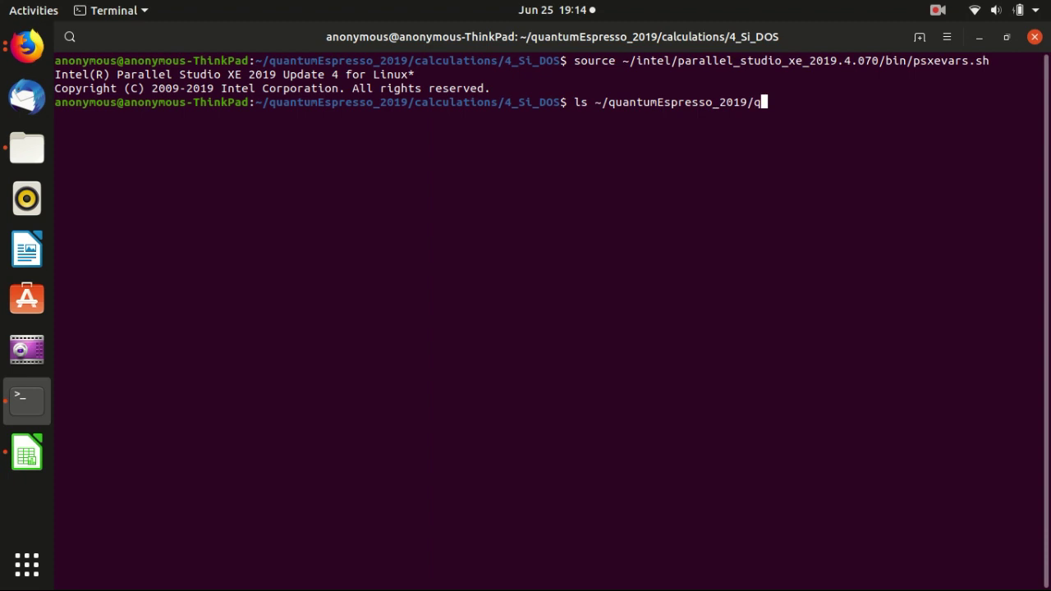
{"action": "key", "text": "Tab"}
{"action": "type", "text": "3"}
{"action": "key", "text": "Tab"}
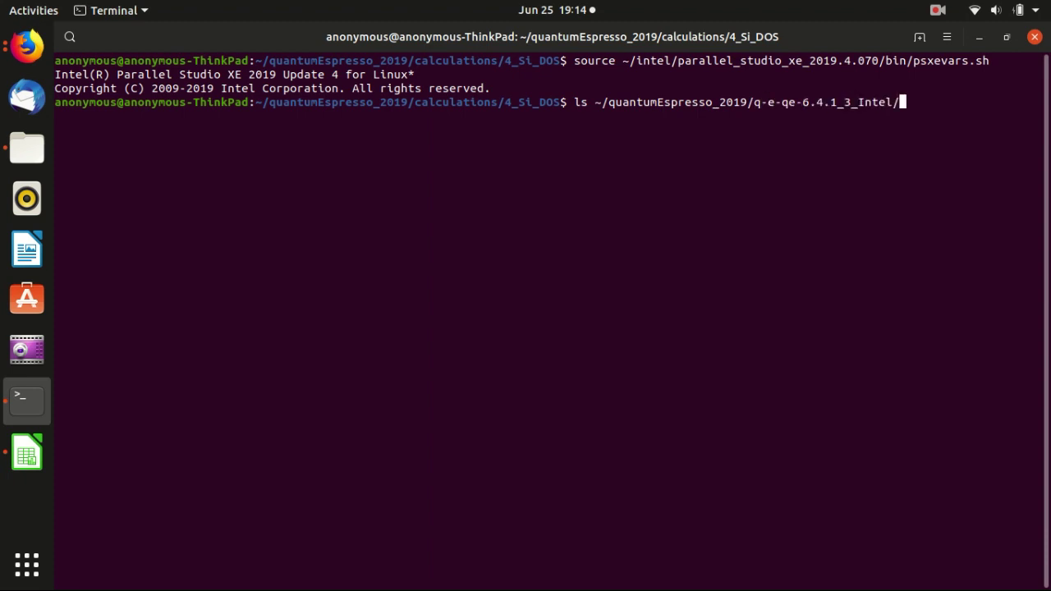
{"action": "type", "text": "bin/"}
{"action": "key", "text": "Return"}
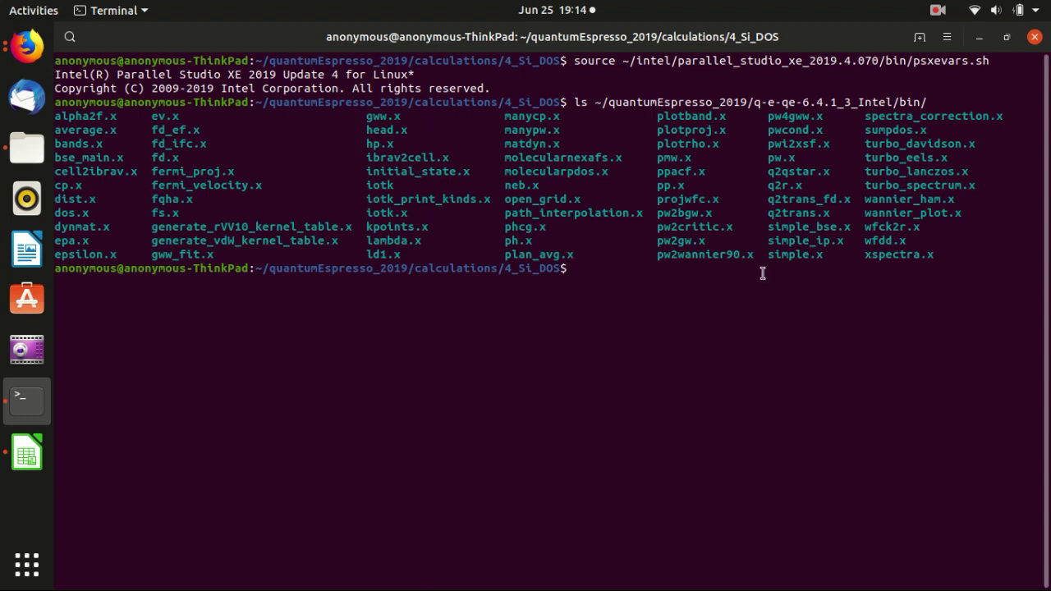
{"action": "double_click", "coordinate": [771, 158]}
{"action": "left_click", "coordinate": [792, 169]}
{"action": "left_click_drag", "start_coordinate": [90, 213], "coordinate": [55, 213]}
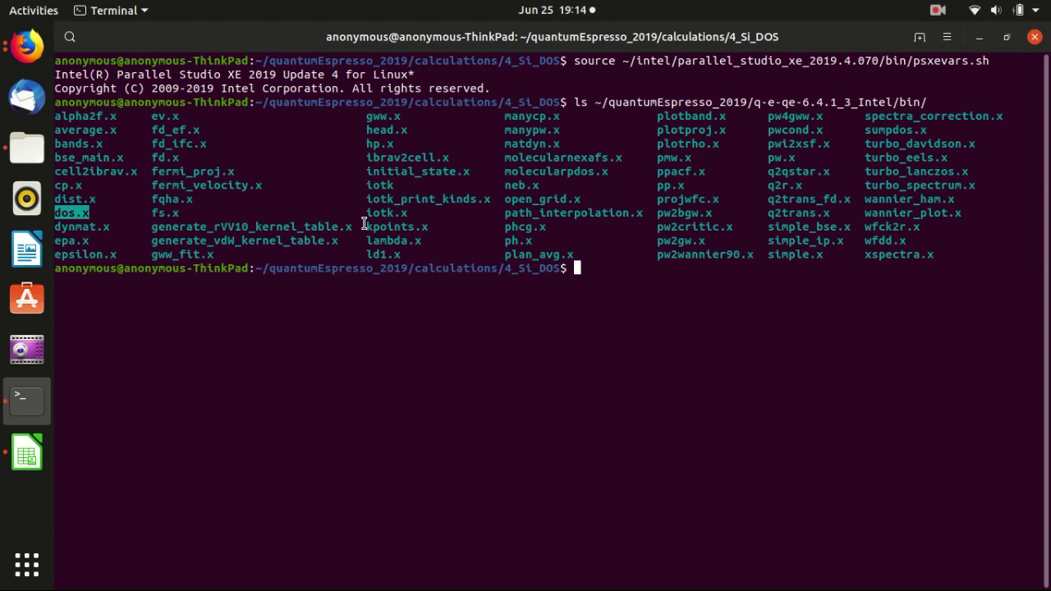
List the files of the current 4_Si_DOS folder and go through the scf, nscf, DOS and gnuplot input files
{"action": "type", "text": "ls"}
{"action": "key", "text": "Return"}
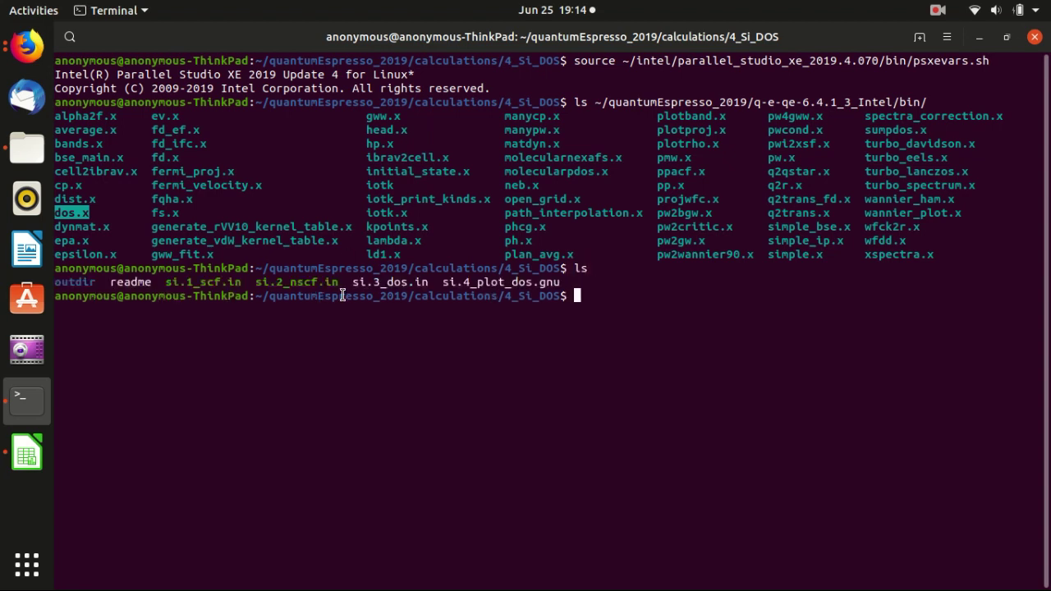
{"action": "double_click", "coordinate": [215, 282]}
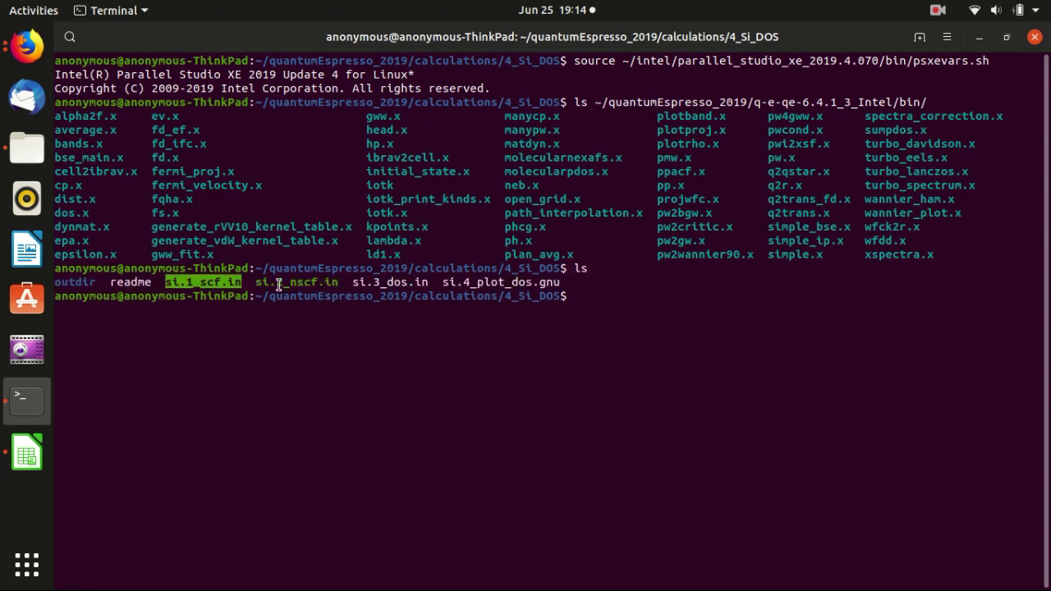
{"action": "double_click", "coordinate": [295, 282]}
{"action": "double_click", "coordinate": [390, 281]}
{"action": "left_click", "coordinate": [515, 282]}
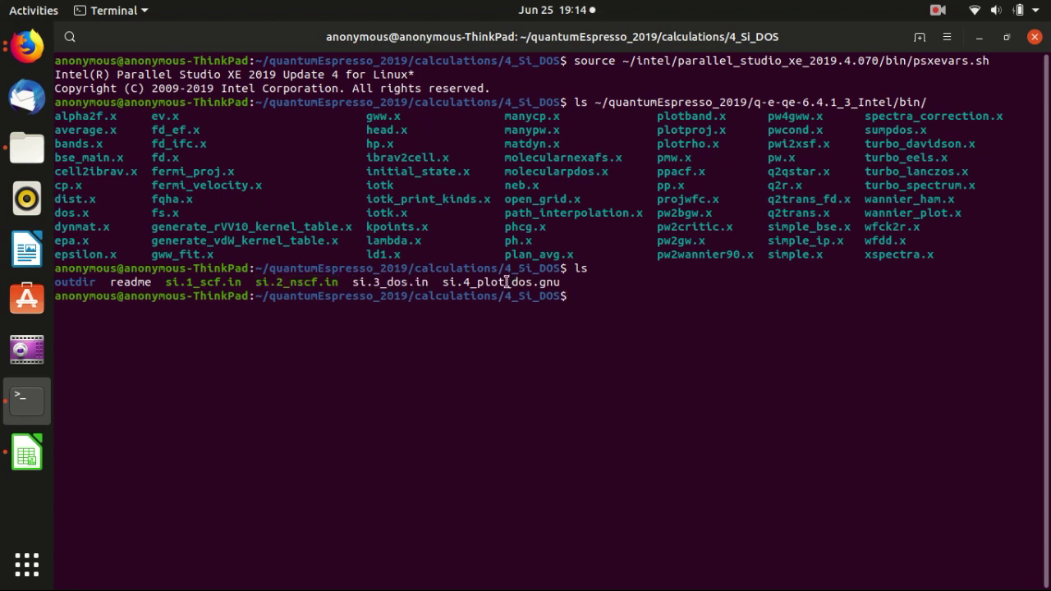
{"action": "double_click", "coordinate": [515, 282]}
{"action": "left_click", "coordinate": [410, 313]}
Open the readme from the 4_Si_DOS folder in Files, make its window taller and review the scf calculation command
{"action": "left_click", "coordinate": [27, 148]}
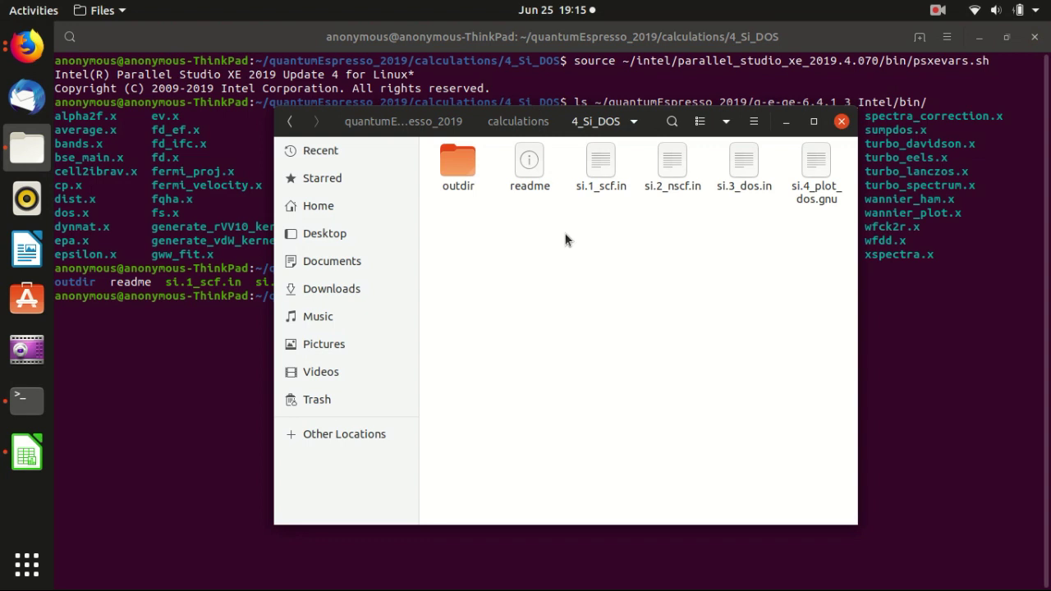
{"action": "double_click", "coordinate": [533, 167]}
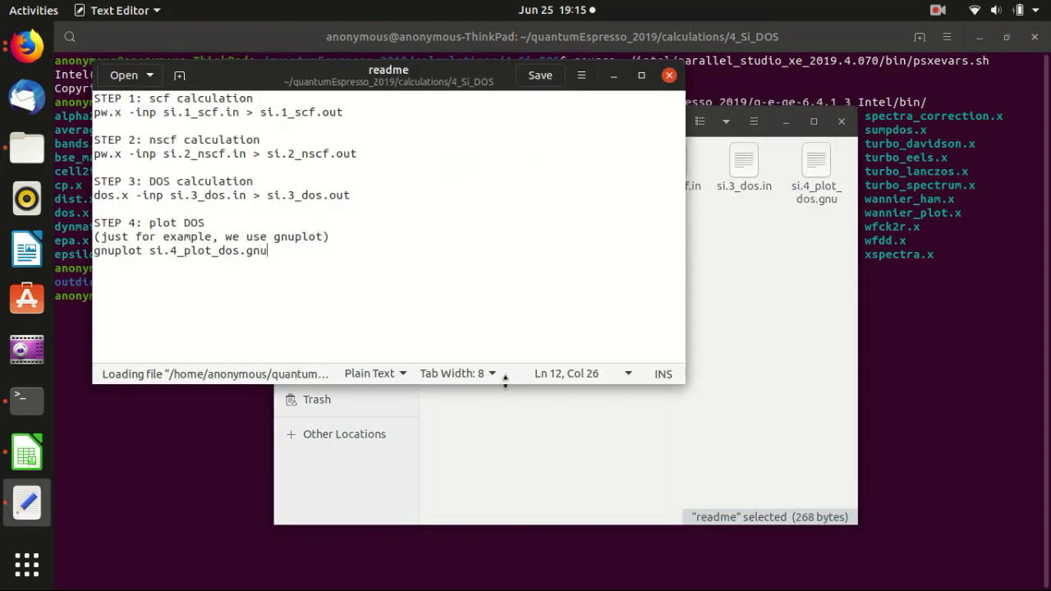
{"action": "left_click_drag", "start_coordinate": [506, 382], "coordinate": [503, 436]}
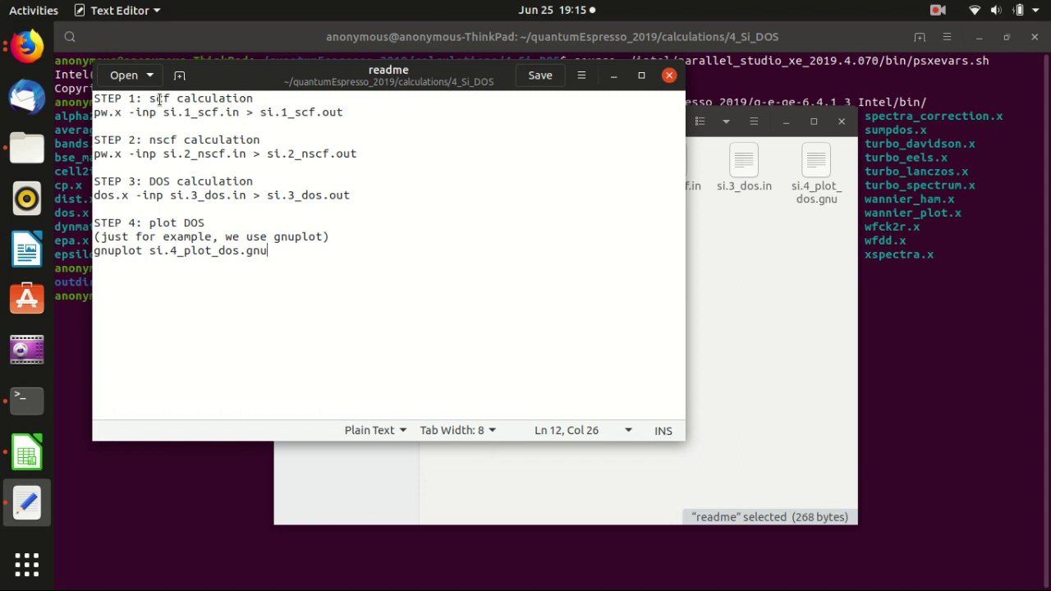
{"action": "left_click", "coordinate": [211, 112]}
{"action": "double_click", "coordinate": [211, 112]}
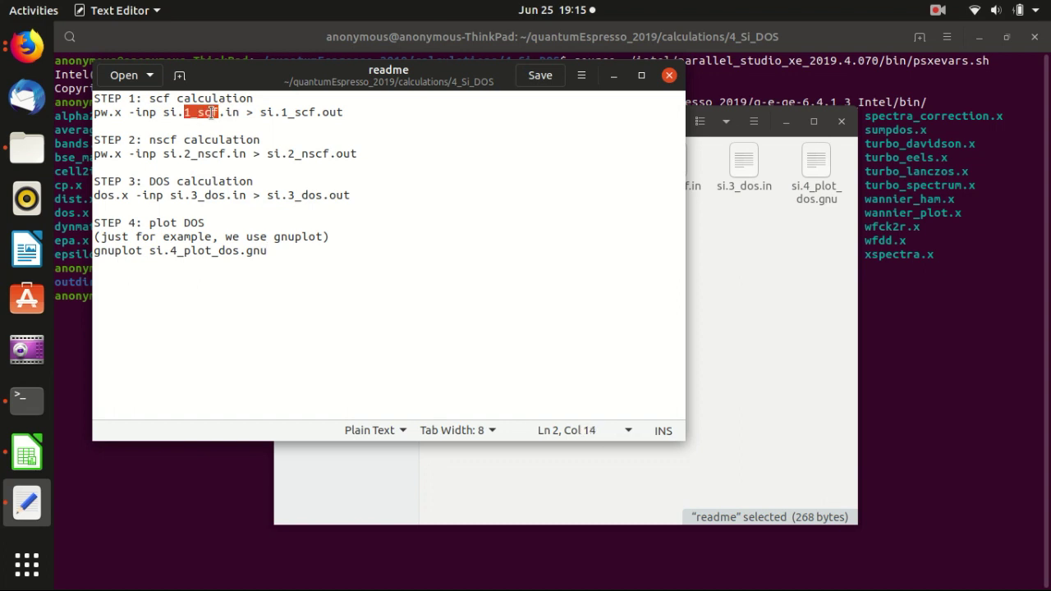
{"action": "left_click", "coordinate": [211, 113]}
Open si.1_scf.in from the 4_Si_DOS folder and detach it into its own editor window beside the readme
{"action": "left_click", "coordinate": [697, 295]}
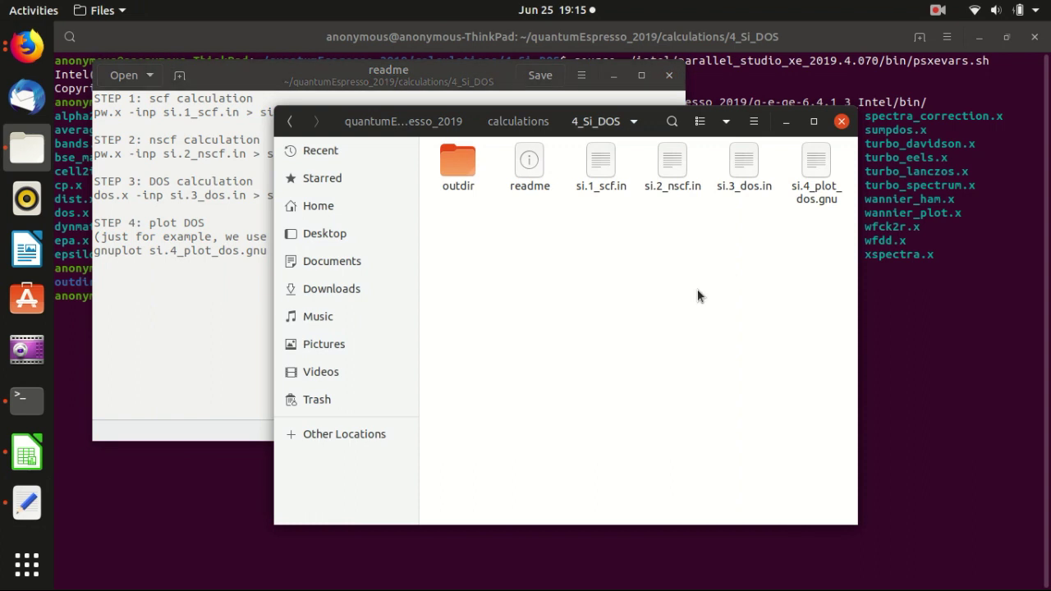
{"action": "double_click", "coordinate": [599, 165]}
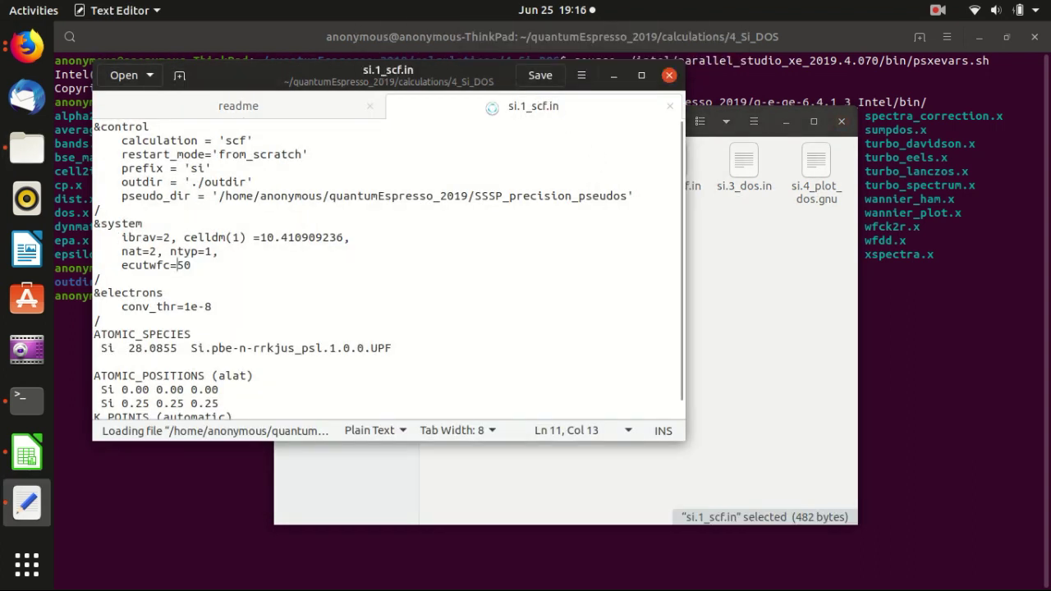
{"action": "left_click_drag", "start_coordinate": [487, 112], "coordinate": [464, 92]}
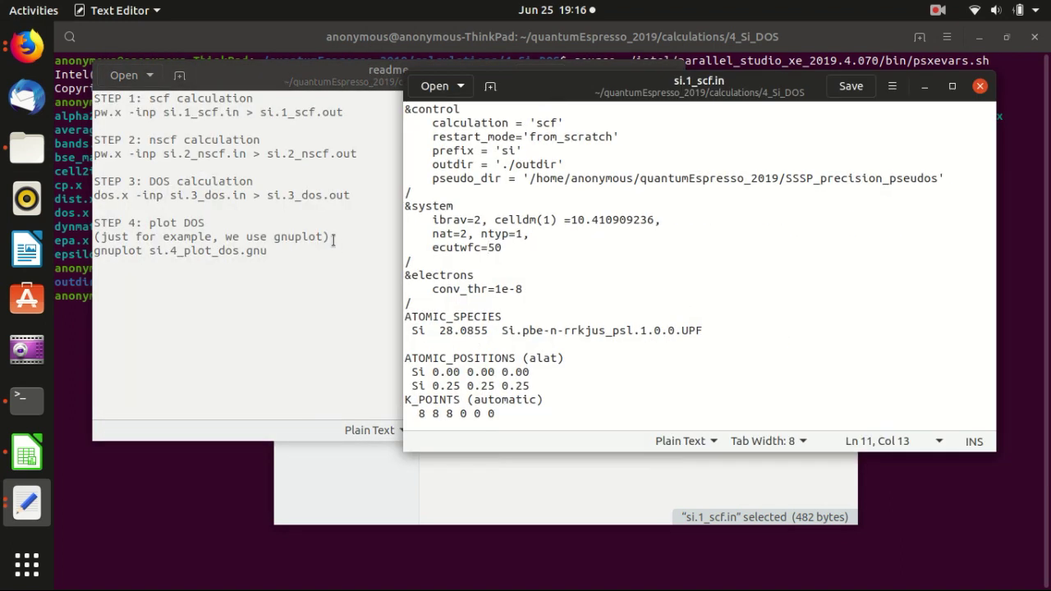
Narrow the readme window and place the si.1_scf.in window directly beside it so both files can be read without overlap
{"action": "left_click", "coordinate": [373, 253]}
{"action": "left_click_drag", "start_coordinate": [683, 213], "coordinate": [386, 222]}
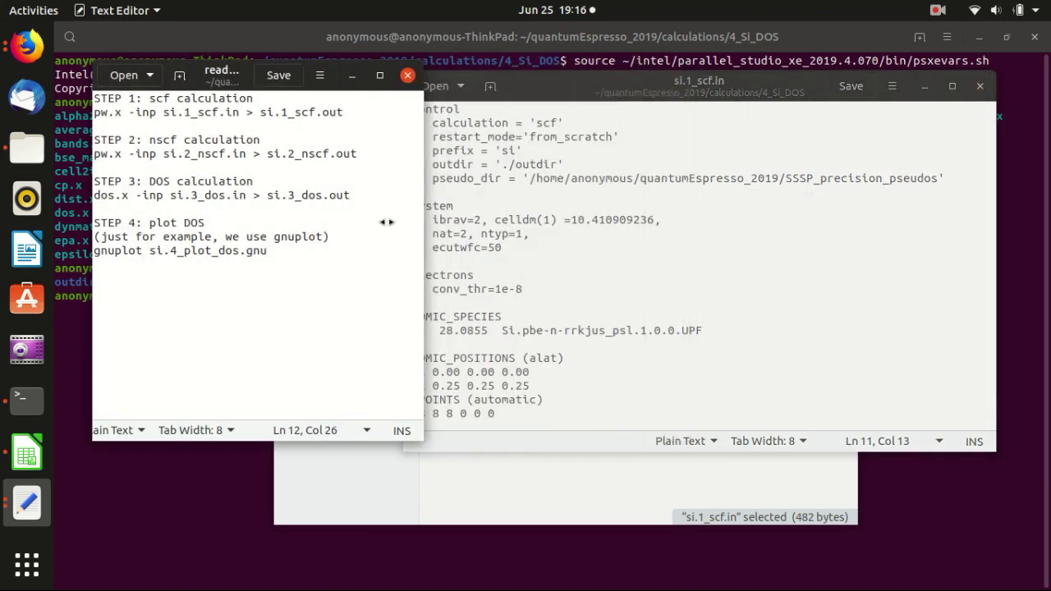
{"action": "left_click", "coordinate": [656, 205]}
{"action": "left_click_drag", "start_coordinate": [666, 81], "coordinate": [688, 69]}
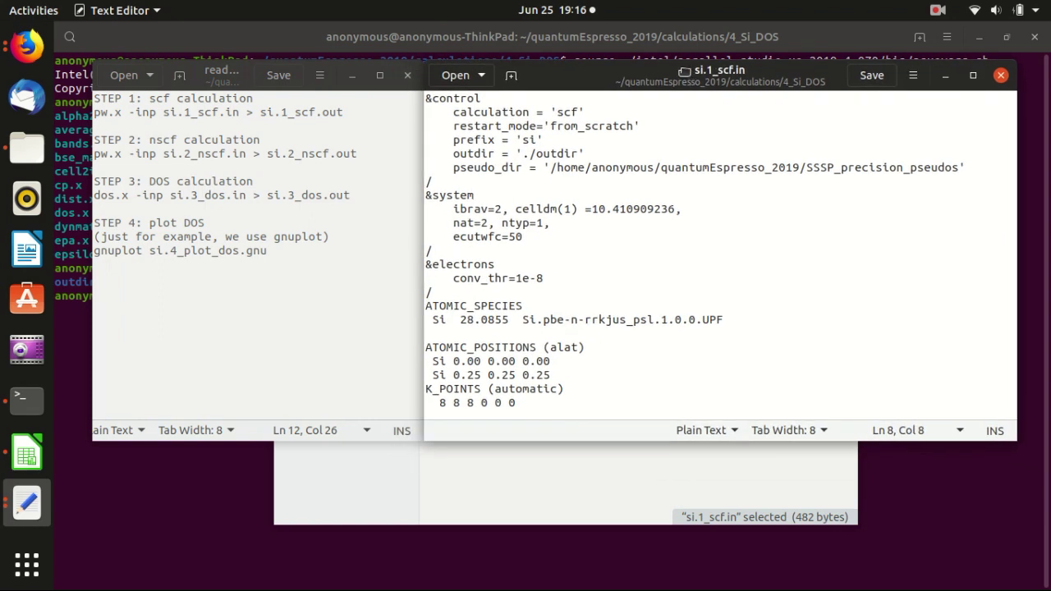
Review the calculation, restart_mode, prefix and outdir settings in the &control section of si.1_scf.in
{"action": "double_click", "coordinate": [567, 112]}
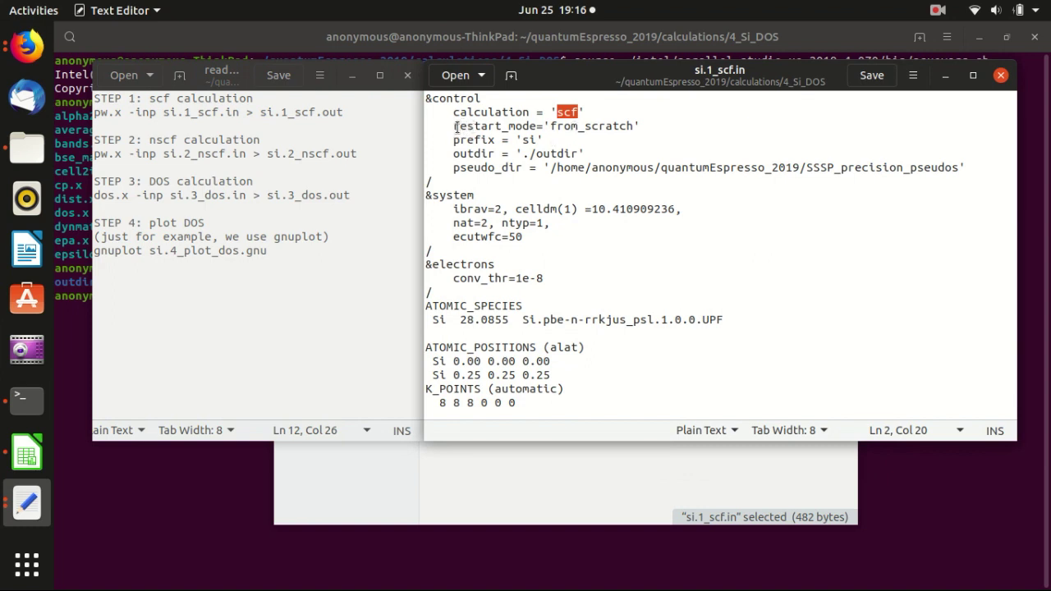
{"action": "left_click_drag", "start_coordinate": [454, 126], "coordinate": [643, 125]}
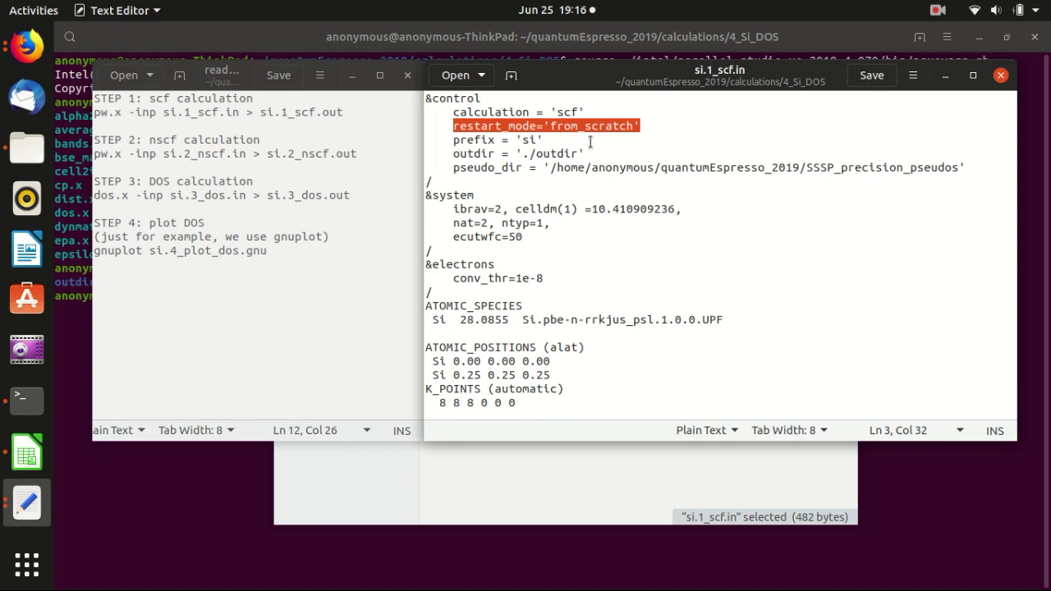
{"action": "left_click", "coordinate": [553, 139]}
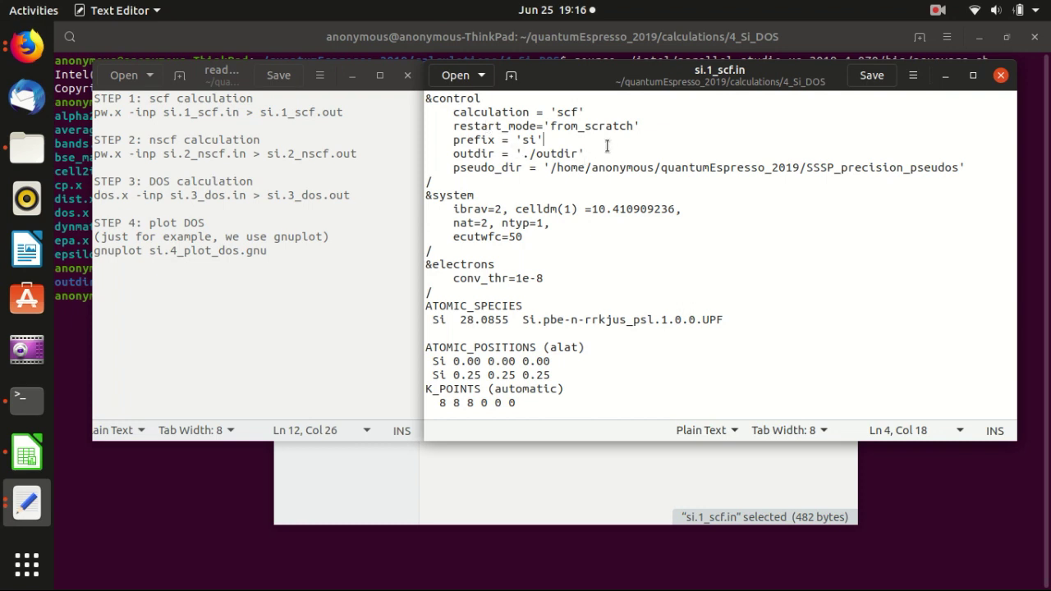
{"action": "double_click", "coordinate": [480, 140]}
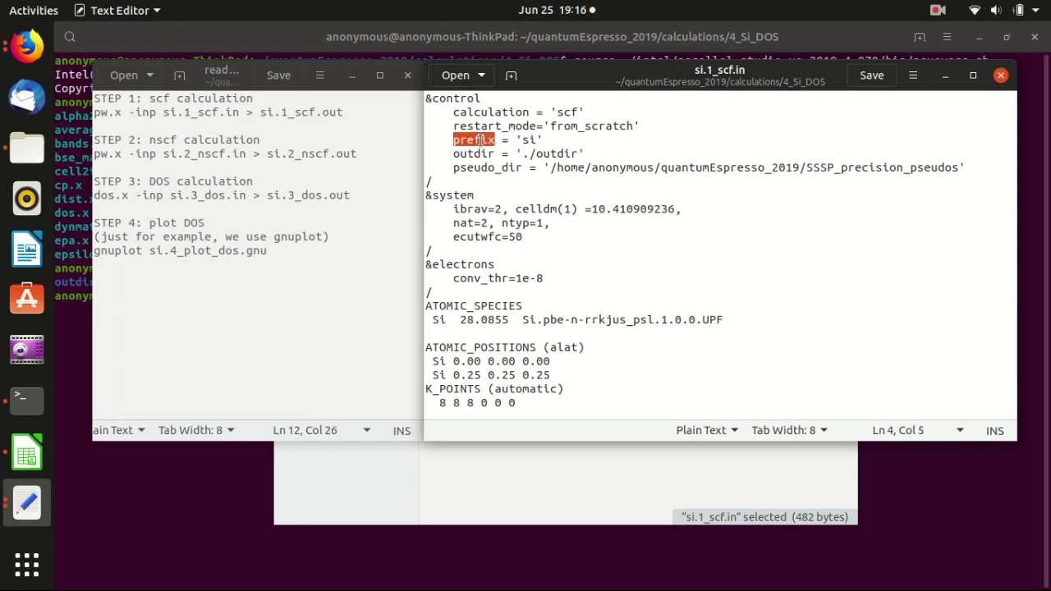
{"action": "double_click", "coordinate": [530, 141]}
{"action": "double_click", "coordinate": [480, 155]}
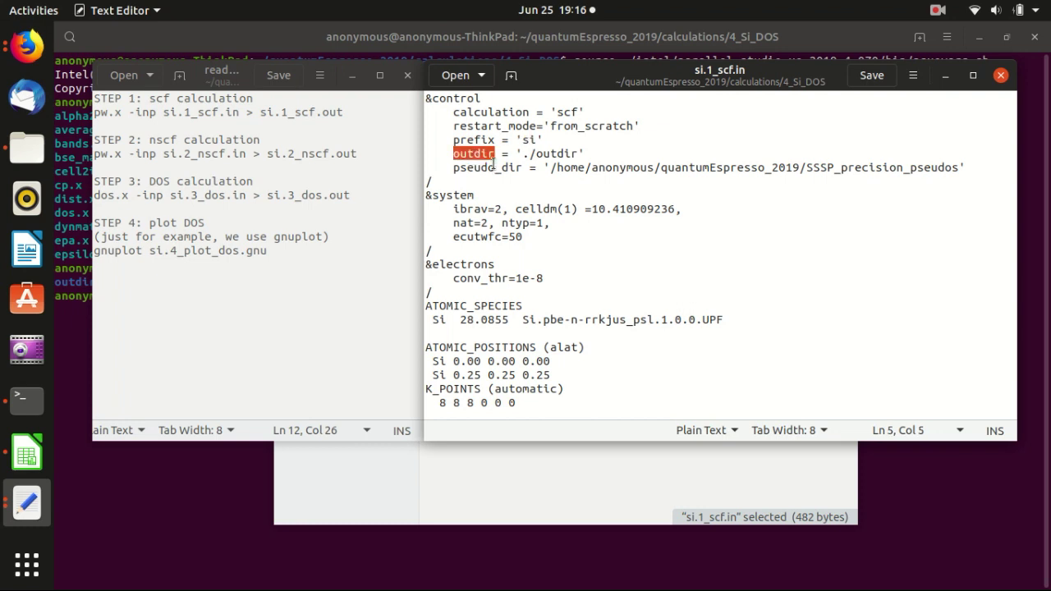
{"action": "left_click_drag", "start_coordinate": [524, 156], "coordinate": [579, 153]}
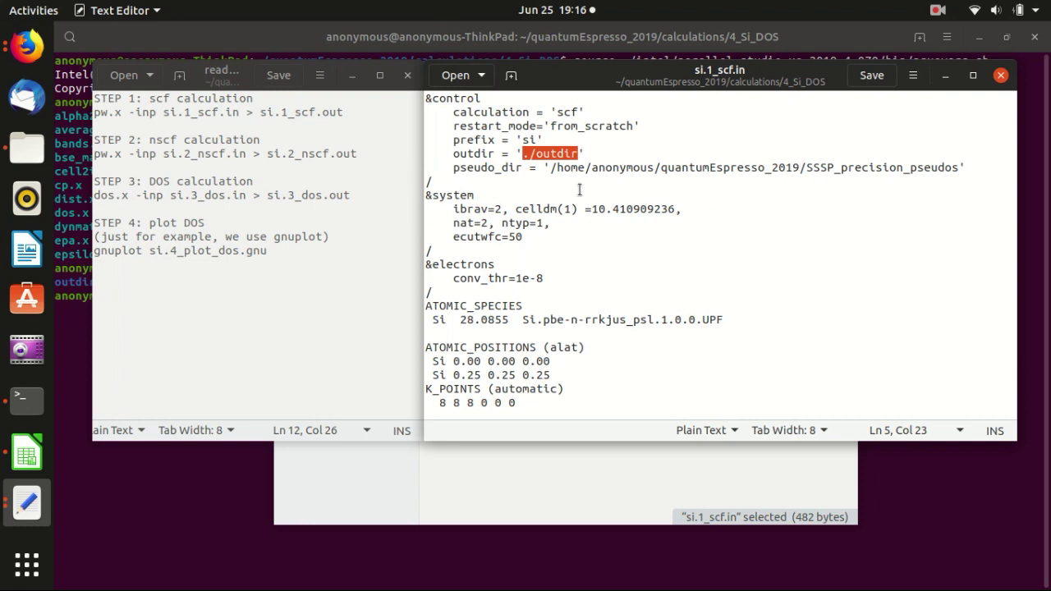
Check the outdir path in si.1_scf.in against the scf, nscf and DOS commands listed in the readme
{"action": "left_click", "coordinate": [581, 182]}
{"action": "left_click_drag", "start_coordinate": [525, 154], "coordinate": [558, 155]}
{"action": "left_click", "coordinate": [564, 154]}
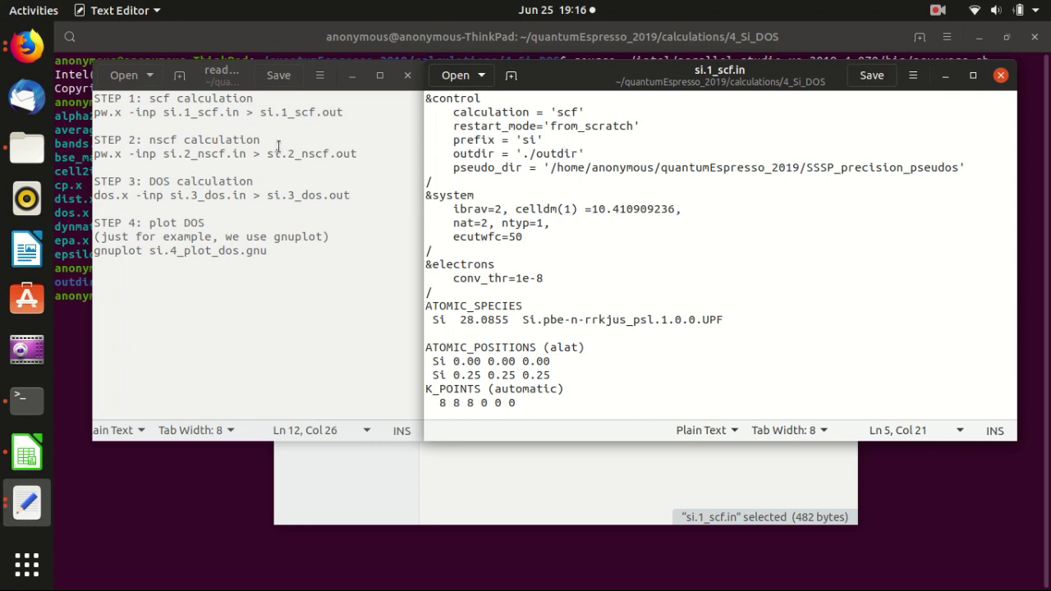
{"action": "left_click", "coordinate": [225, 112]}
{"action": "left_click", "coordinate": [227, 154]}
{"action": "left_click", "coordinate": [233, 196]}
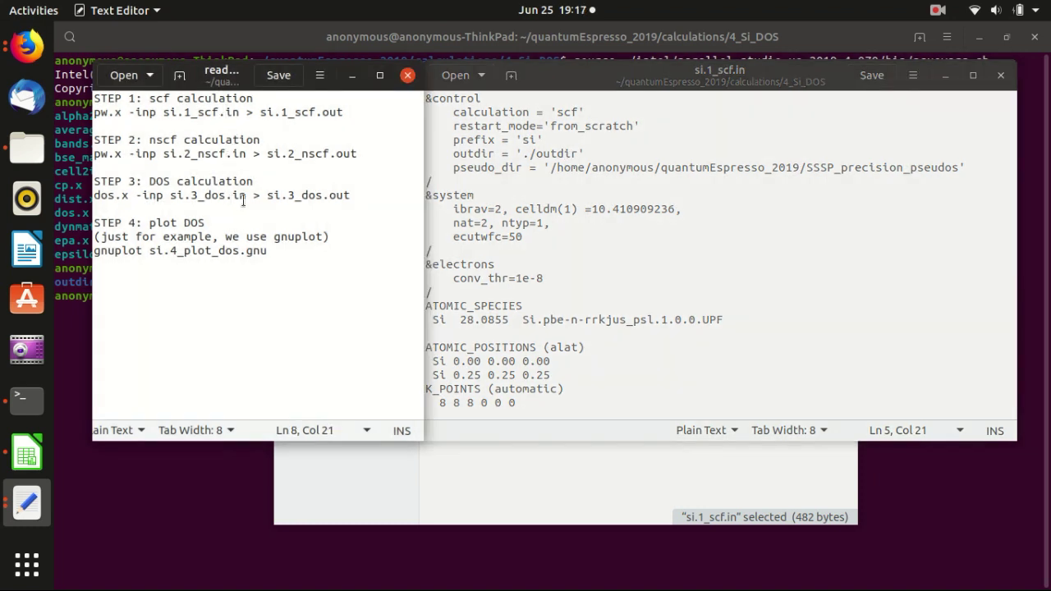
Review the ibrav, nat, ntyp, ecutwfc and celldm(1) settings in the &system section of si.1_scf.in
{"action": "left_click", "coordinate": [597, 193]}
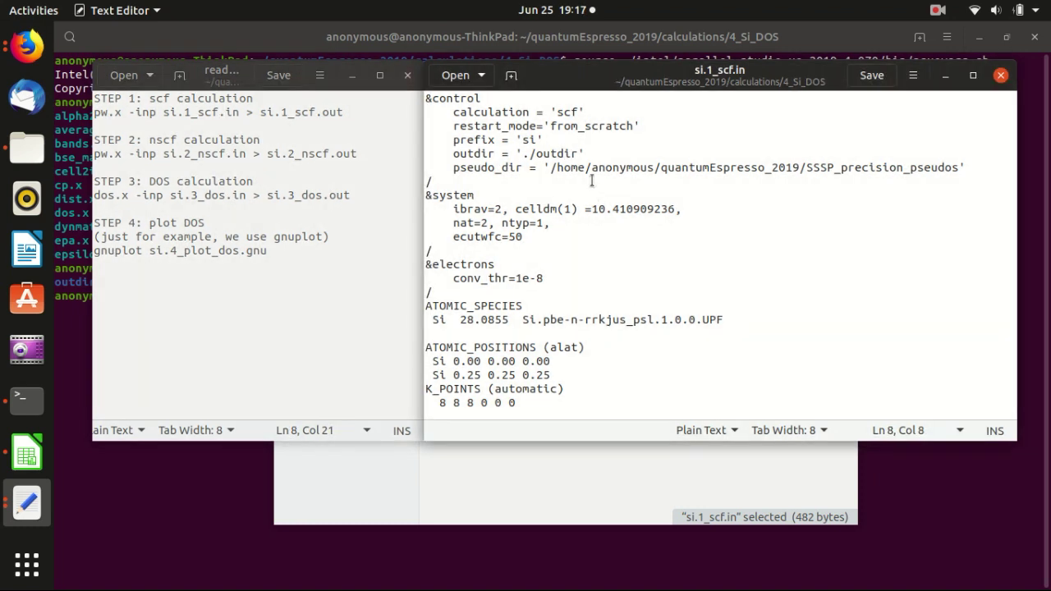
{"action": "left_click", "coordinate": [475, 208]}
{"action": "double_click", "coordinate": [498, 209]}
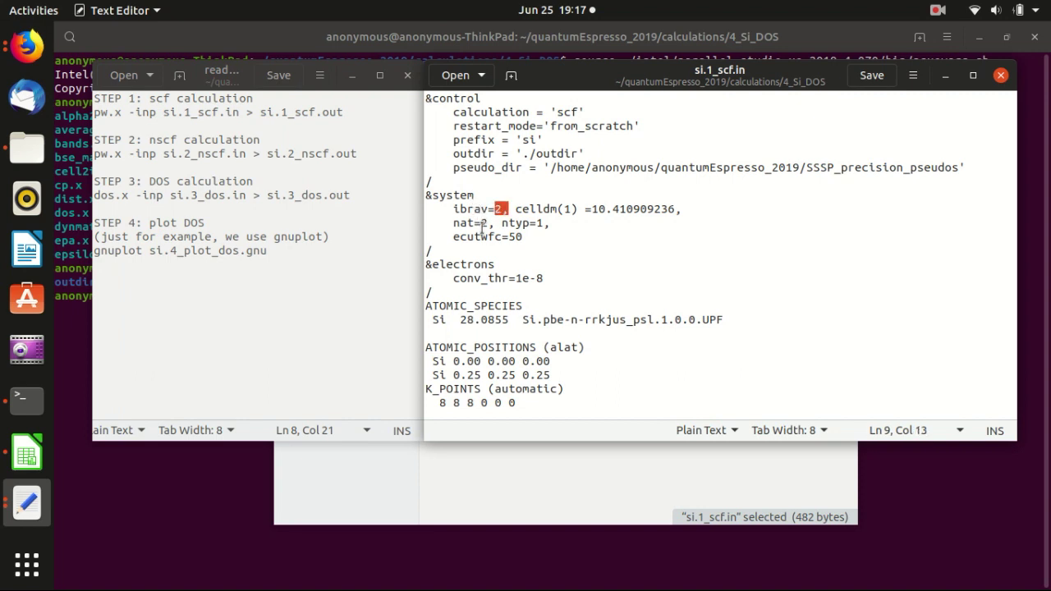
{"action": "left_click", "coordinate": [487, 222]}
{"action": "left_click_drag", "start_coordinate": [488, 222], "coordinate": [534, 223]}
{"action": "left_click", "coordinate": [542, 223]}
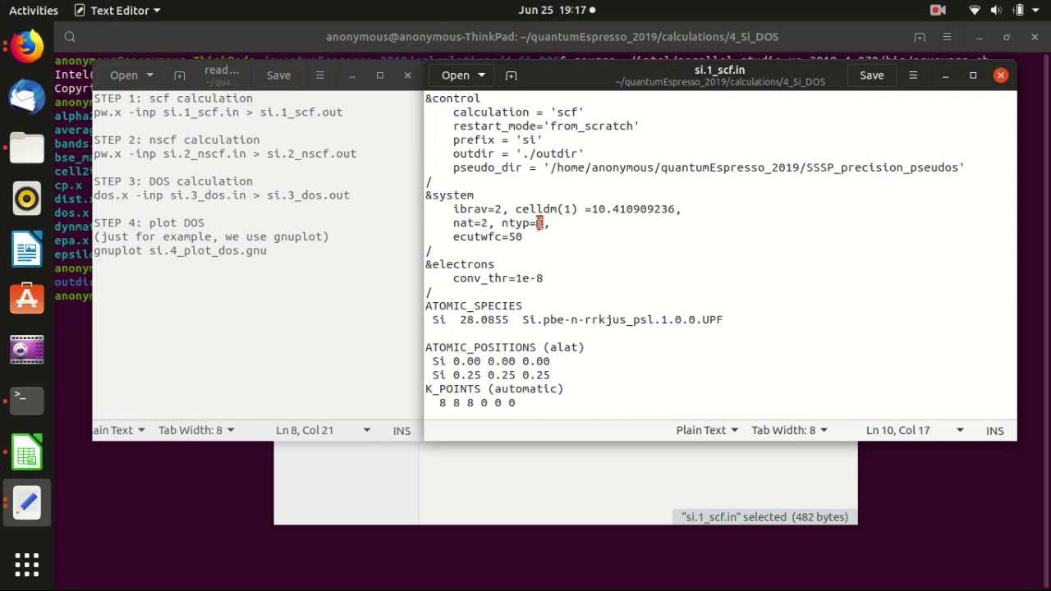
{"action": "double_click", "coordinate": [483, 235]}
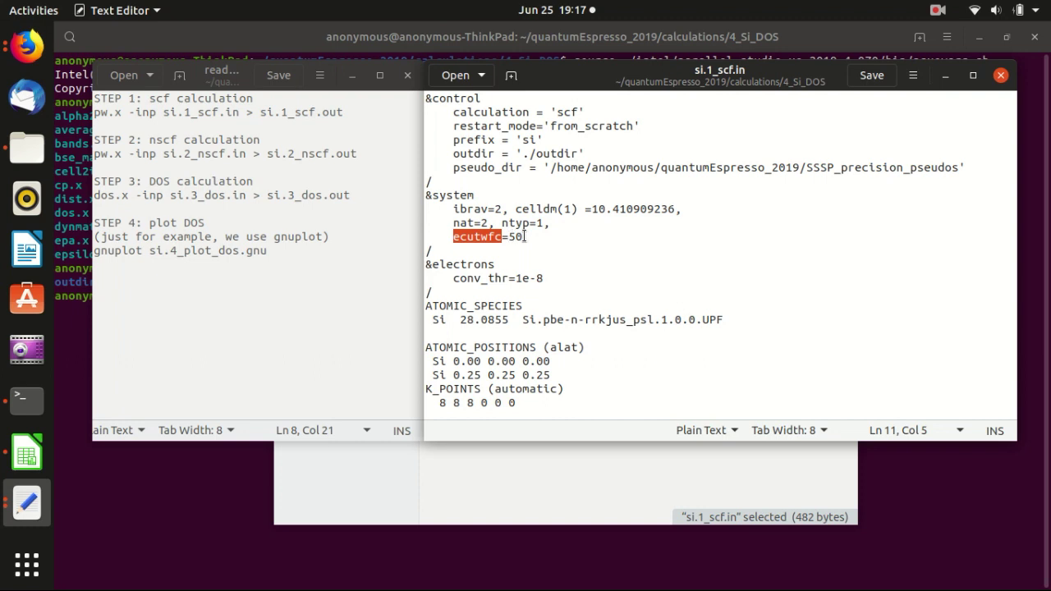
{"action": "left_click_drag", "start_coordinate": [523, 236], "coordinate": [506, 236]}
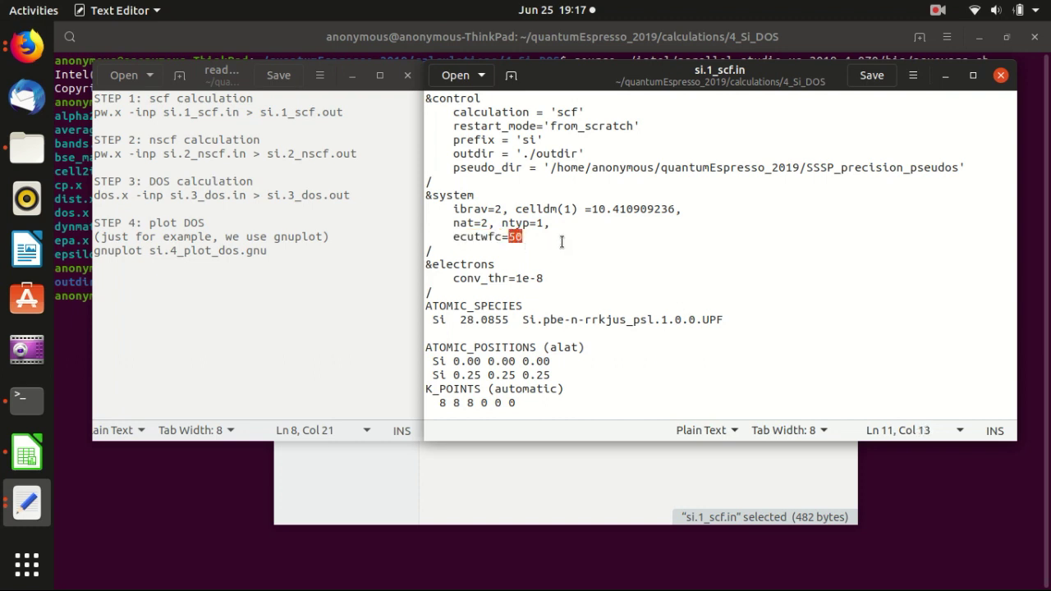
{"action": "left_click", "coordinate": [534, 209]}
{"action": "double_click", "coordinate": [534, 209]}
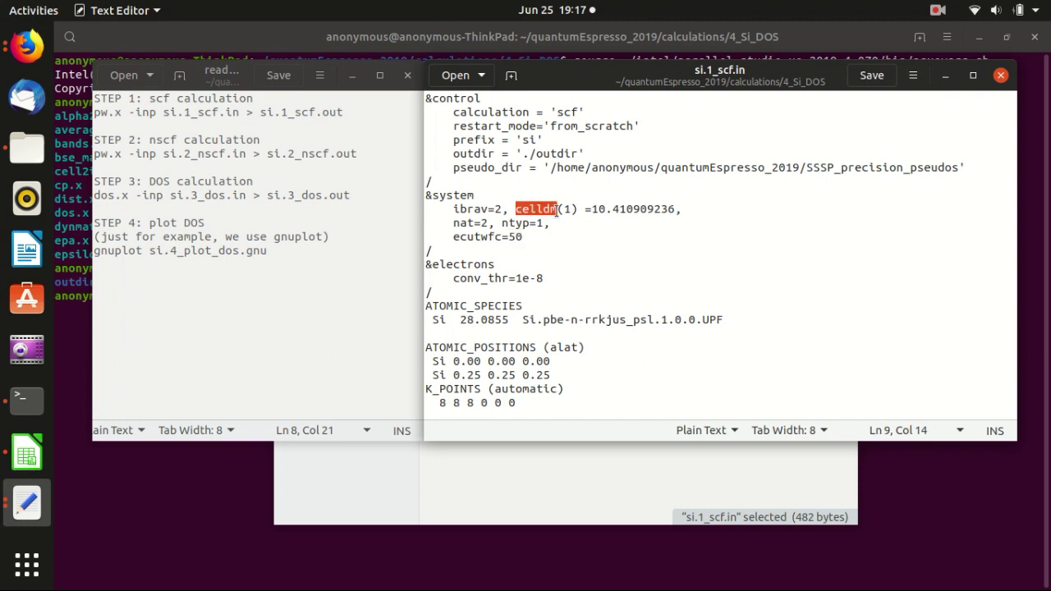
{"action": "left_click", "coordinate": [597, 209]}
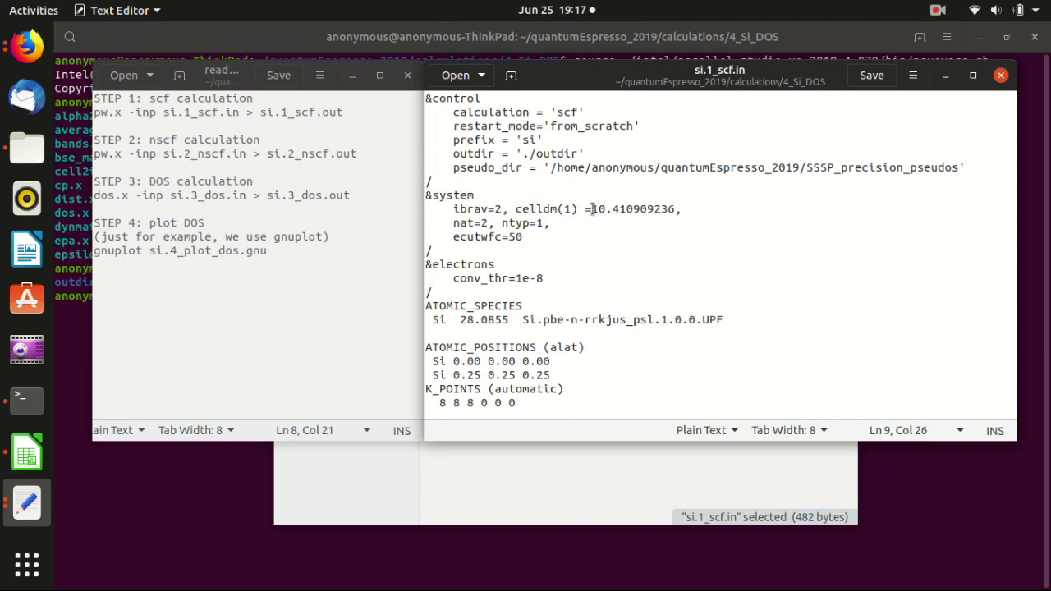
{"action": "left_click_drag", "start_coordinate": [591, 208], "coordinate": [673, 208]}
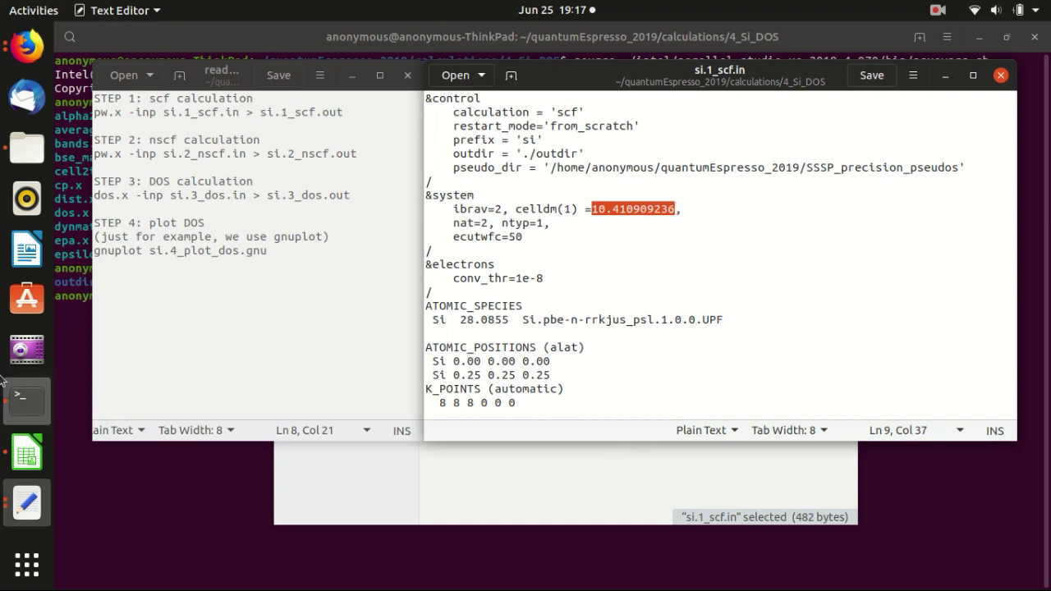
Switch to data.ods in LibreOffice Calc and examine the calculated crystal constant in Bohr and the density on the Project_Si sheet
{"action": "left_click", "coordinate": [27, 451]}
{"action": "left_click", "coordinate": [615, 336]}
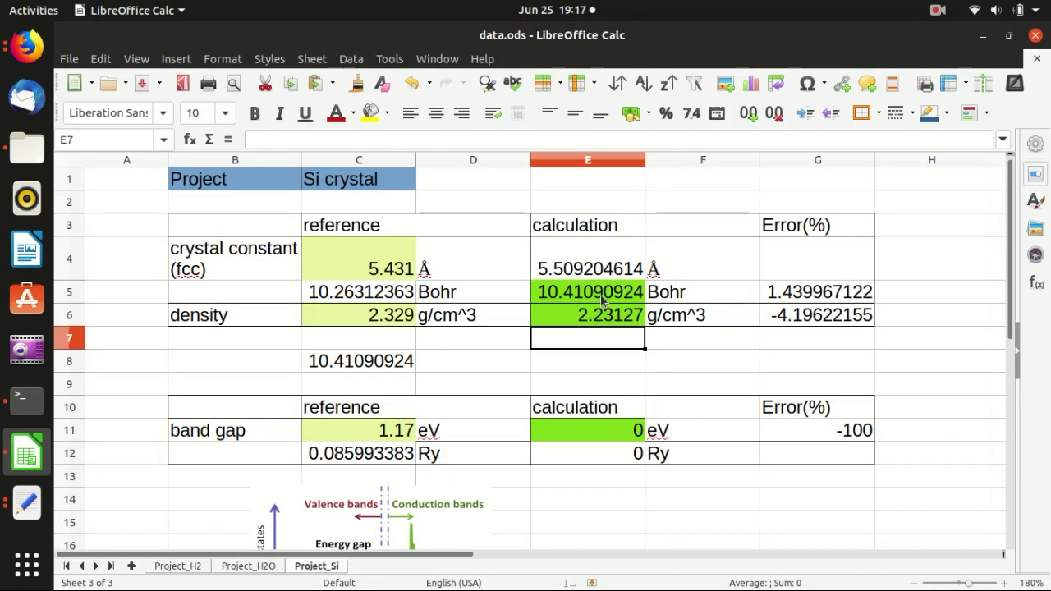
{"action": "left_click", "coordinate": [594, 284]}
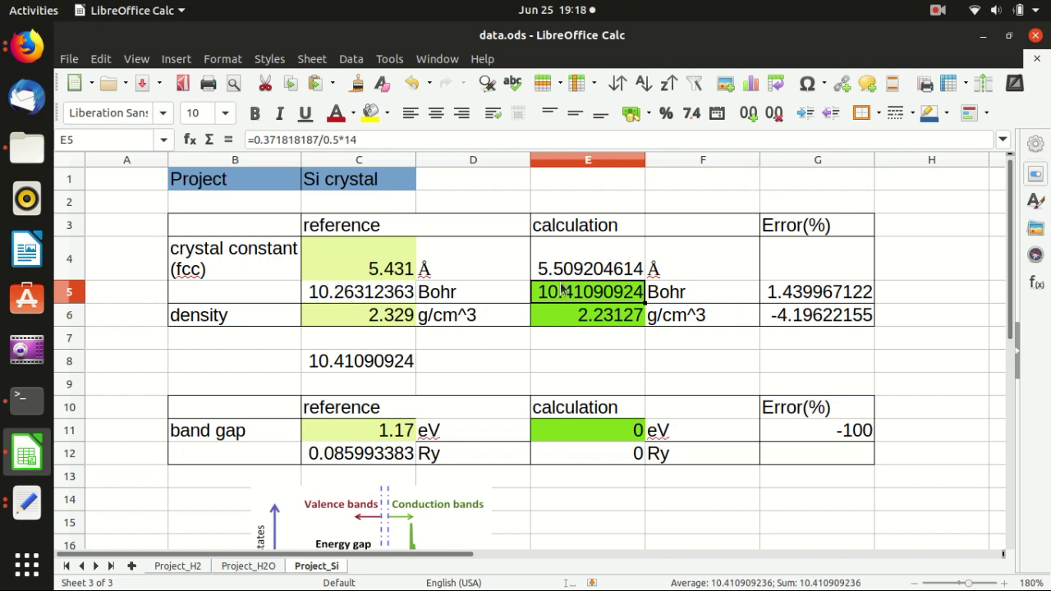
{"action": "left_click", "coordinate": [586, 278]}
{"action": "left_click", "coordinate": [581, 297]}
{"action": "left_click", "coordinate": [586, 317]}
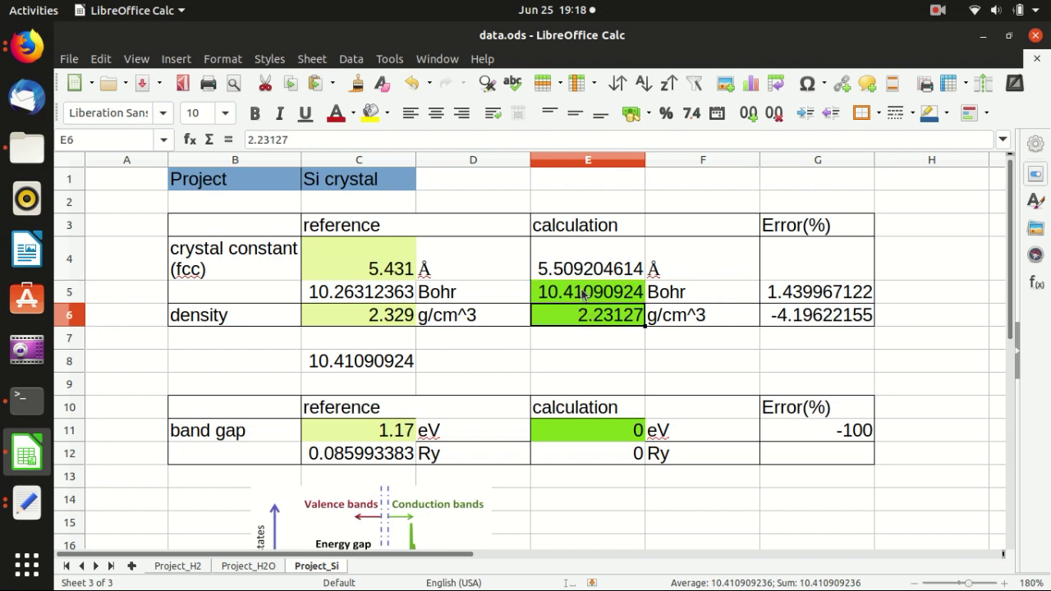
{"action": "left_click", "coordinate": [579, 294]}
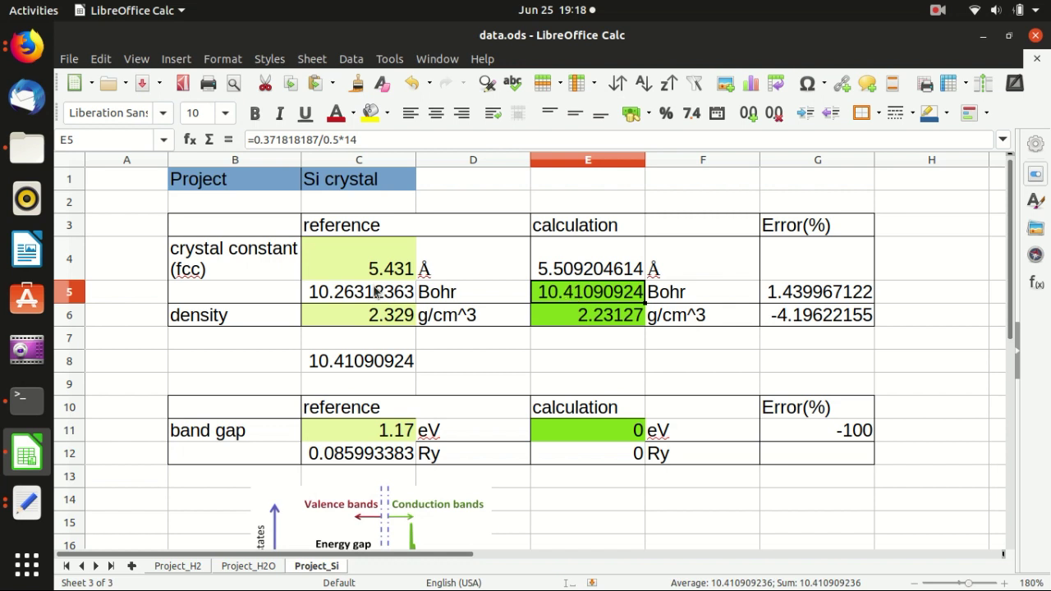
Compare the calculated crystal constant in Bohr with the reference value and check its percentage error on the Project_Si sheet
{"action": "left_click", "coordinate": [375, 298]}
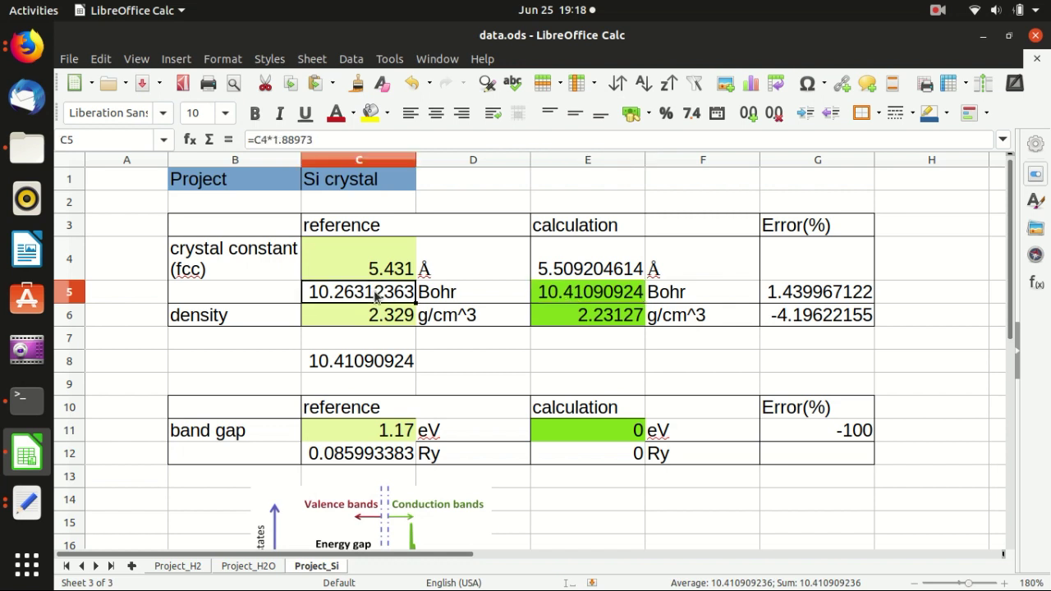
{"action": "left_click", "coordinate": [592, 297]}
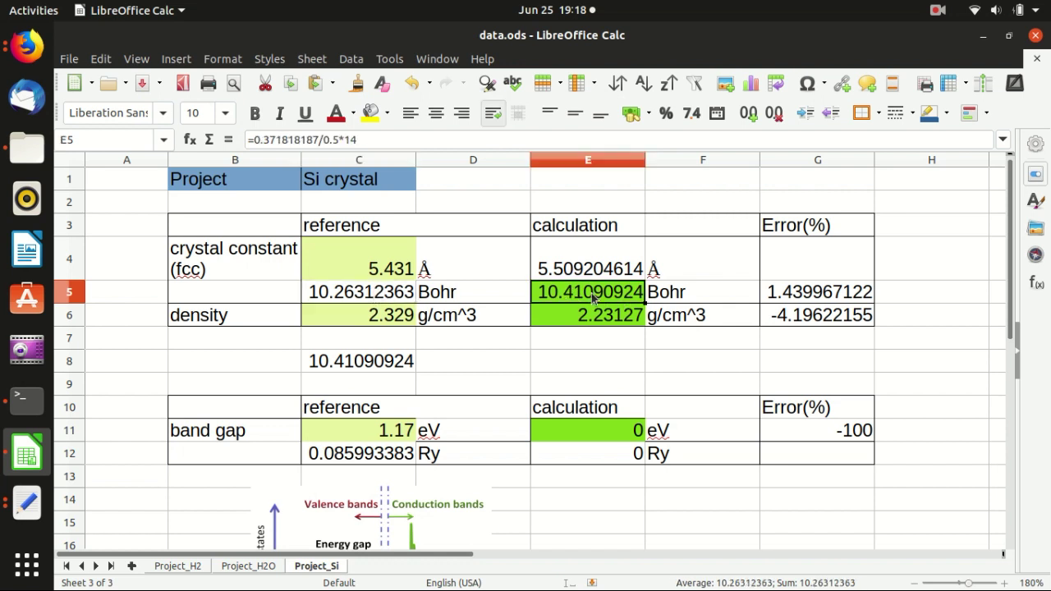
{"action": "left_click", "coordinate": [372, 298]}
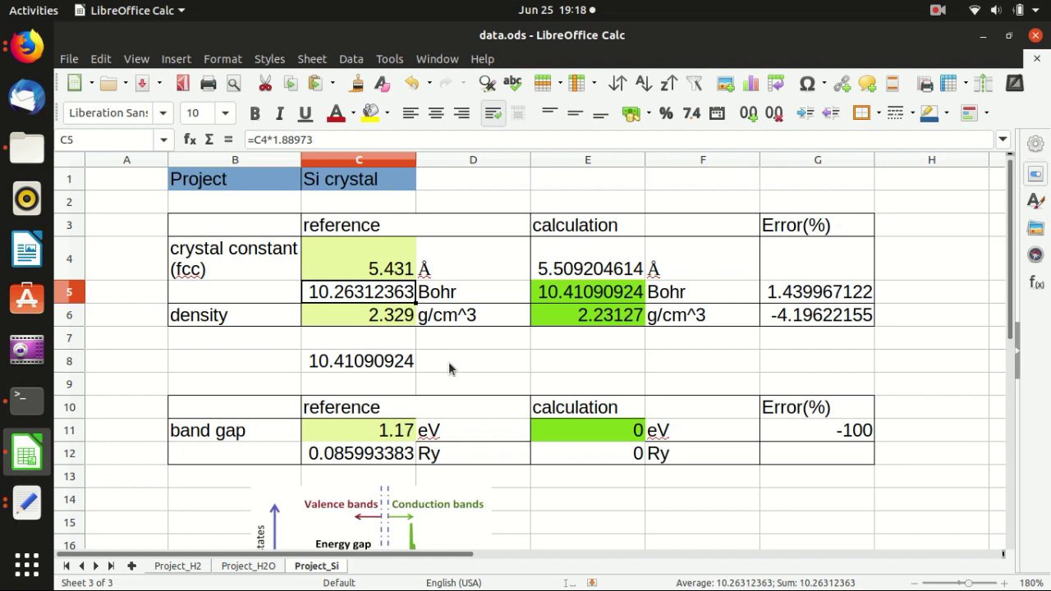
{"action": "left_click", "coordinate": [586, 298]}
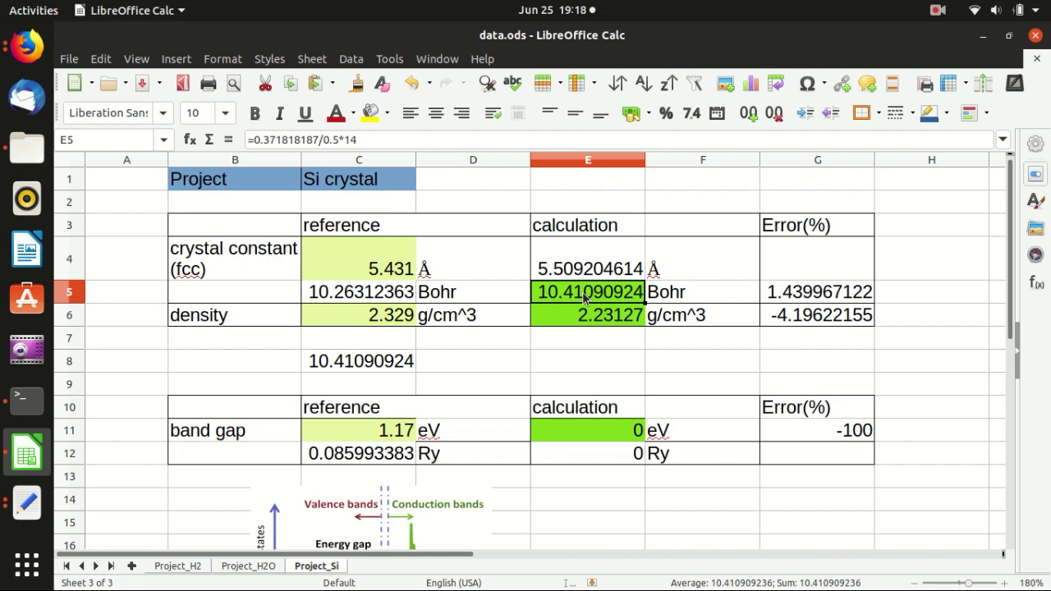
{"action": "left_click", "coordinate": [560, 317]}
{"action": "left_click", "coordinate": [571, 299]}
{"action": "left_click", "coordinate": [363, 295]}
{"action": "left_click", "coordinate": [548, 297]}
{"action": "left_click", "coordinate": [807, 301]}
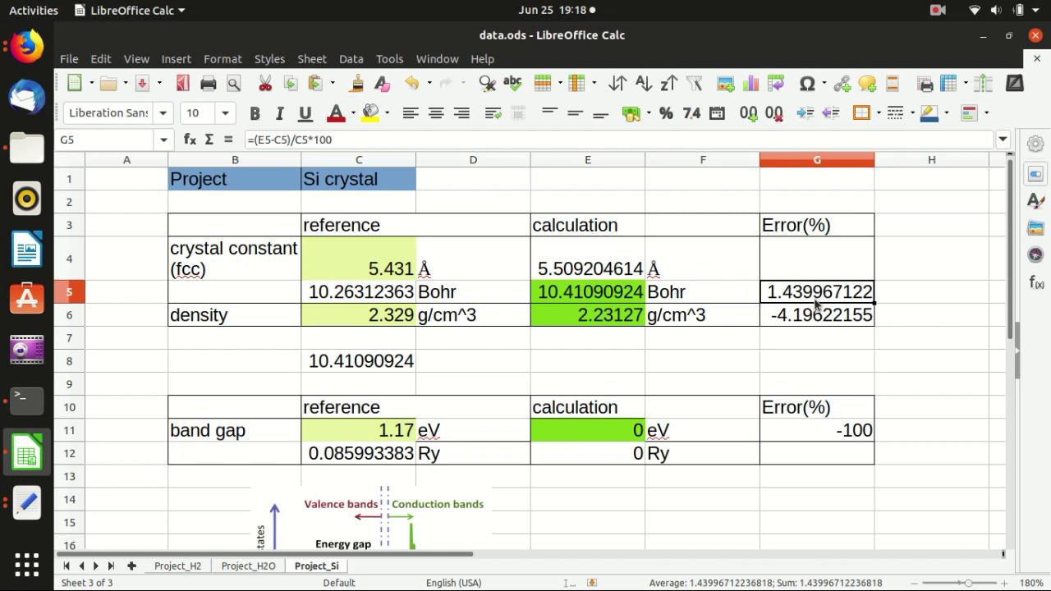
{"action": "left_click", "coordinate": [614, 298]}
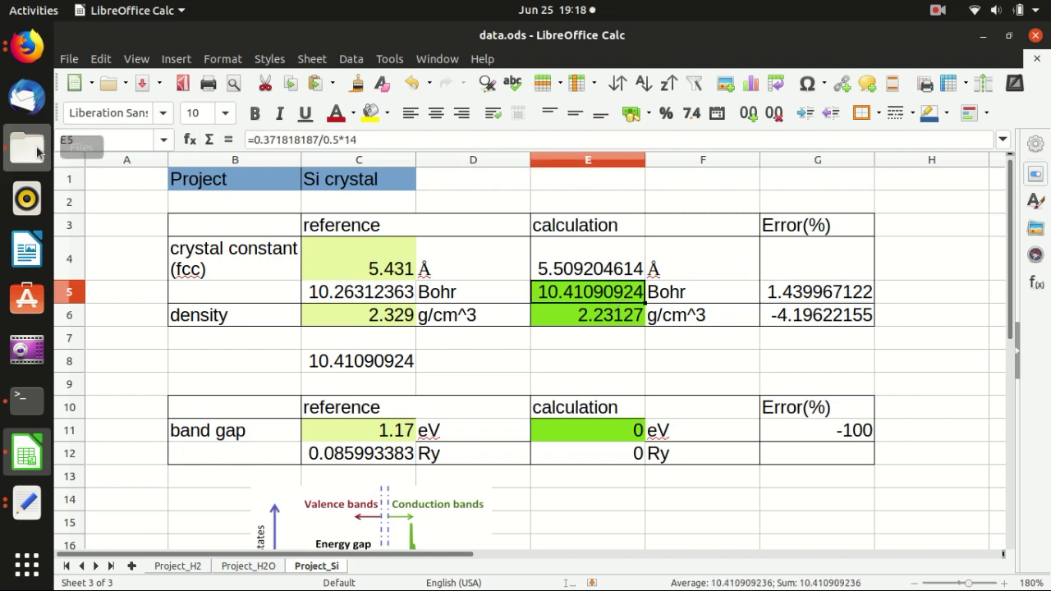
{"action": "left_click", "coordinate": [350, 292]}
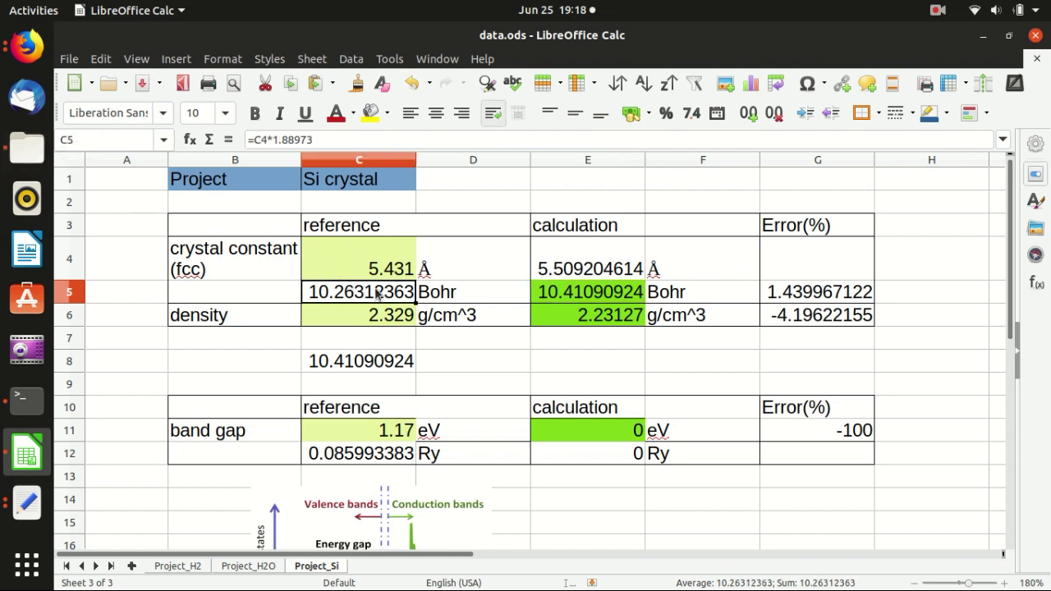
{"action": "left_click", "coordinate": [558, 293]}
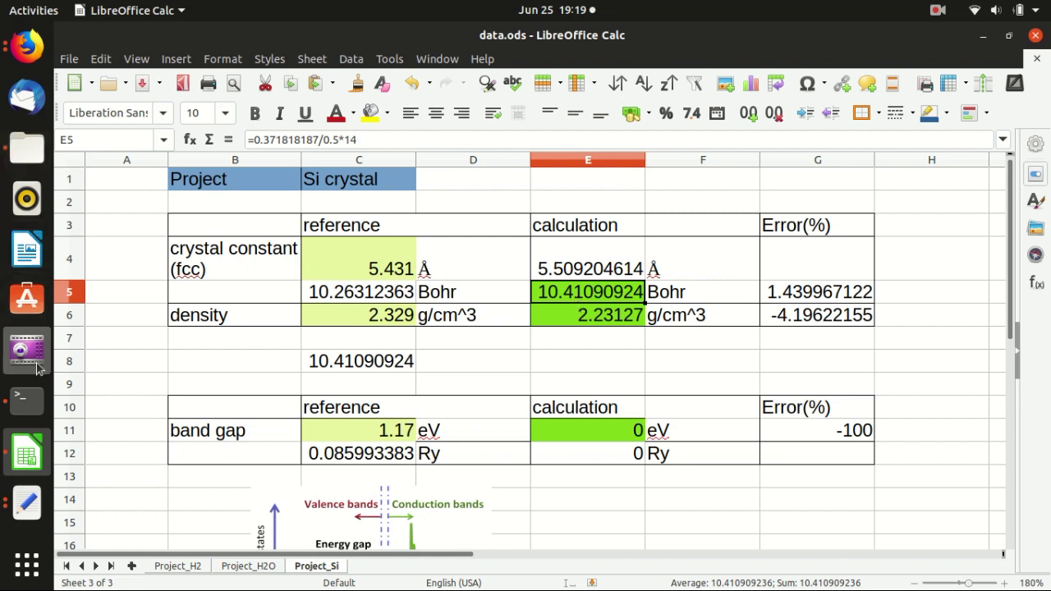
Switch back to Text Editor and bring up the readme and si.1_scf.in windows side by side over the terminal
{"action": "left_click", "coordinate": [22, 402]}
{"action": "left_click", "coordinate": [27, 501]}
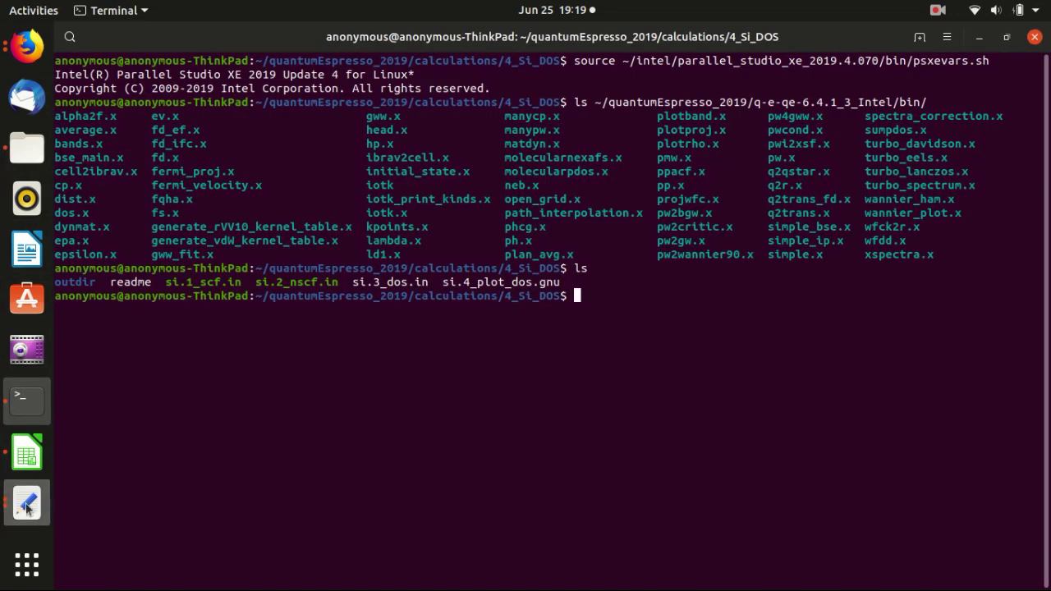
{"action": "left_click", "coordinate": [27, 501]}
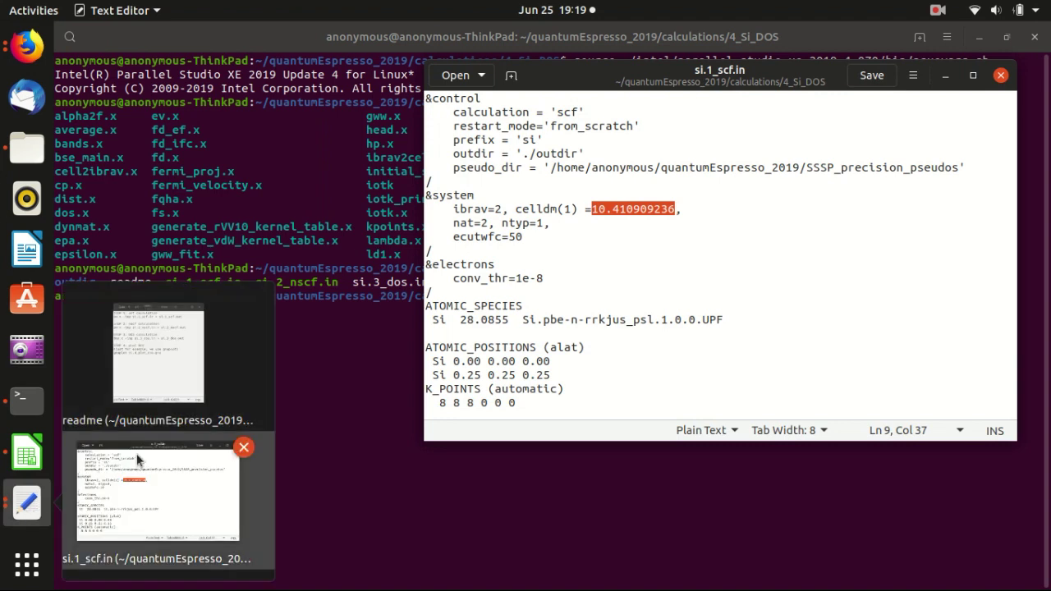
{"action": "left_click", "coordinate": [155, 373]}
{"action": "left_click", "coordinate": [706, 247]}
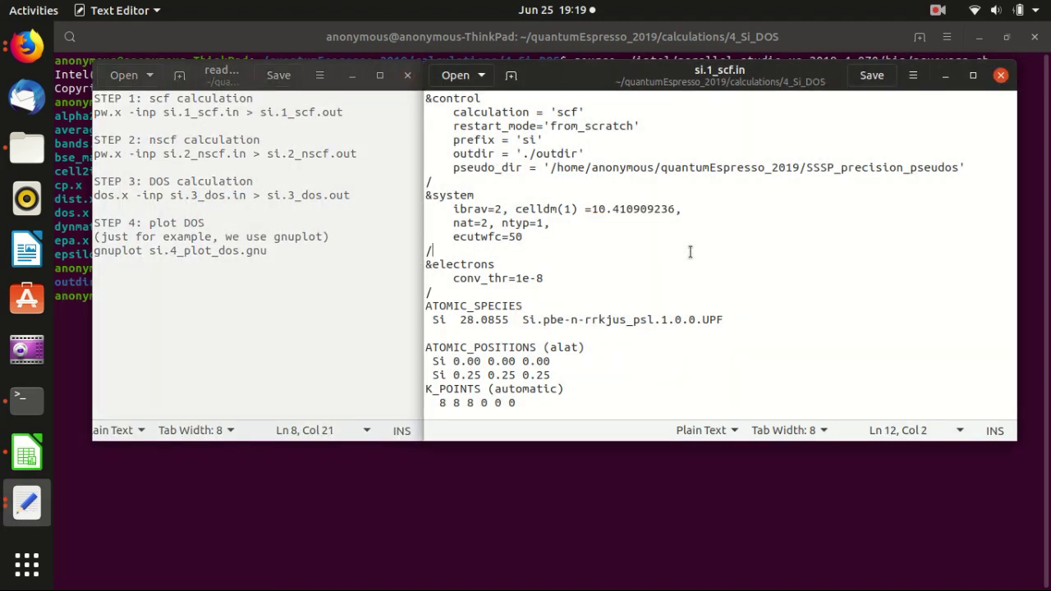
Review the conv_thr convergence threshold in the &electrons section of si.1_scf.in
{"action": "left_click", "coordinate": [601, 208]}
{"action": "double_click", "coordinate": [465, 279]}
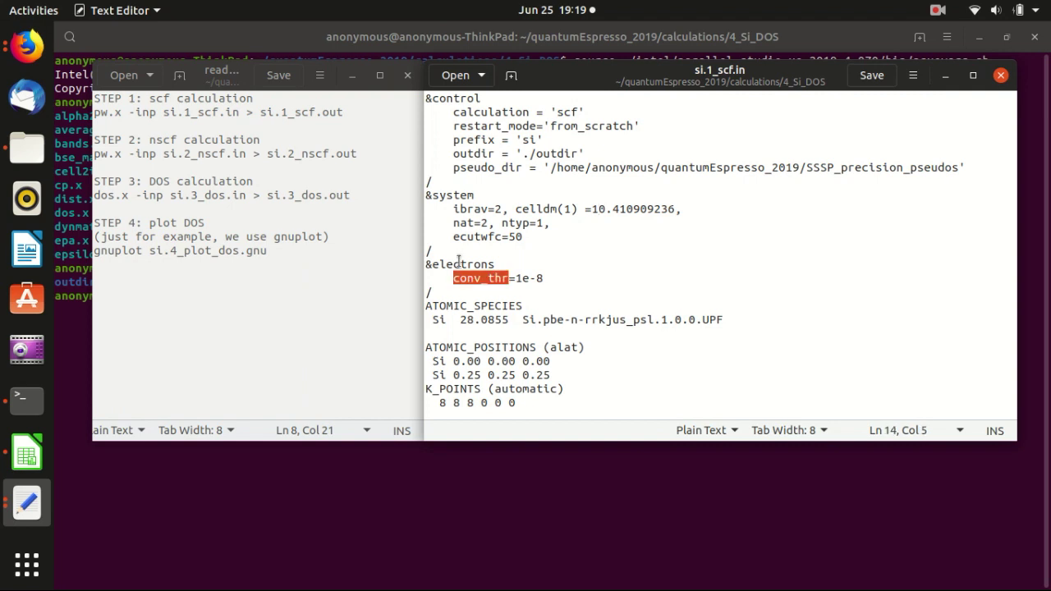
{"action": "left_click", "coordinate": [536, 278]}
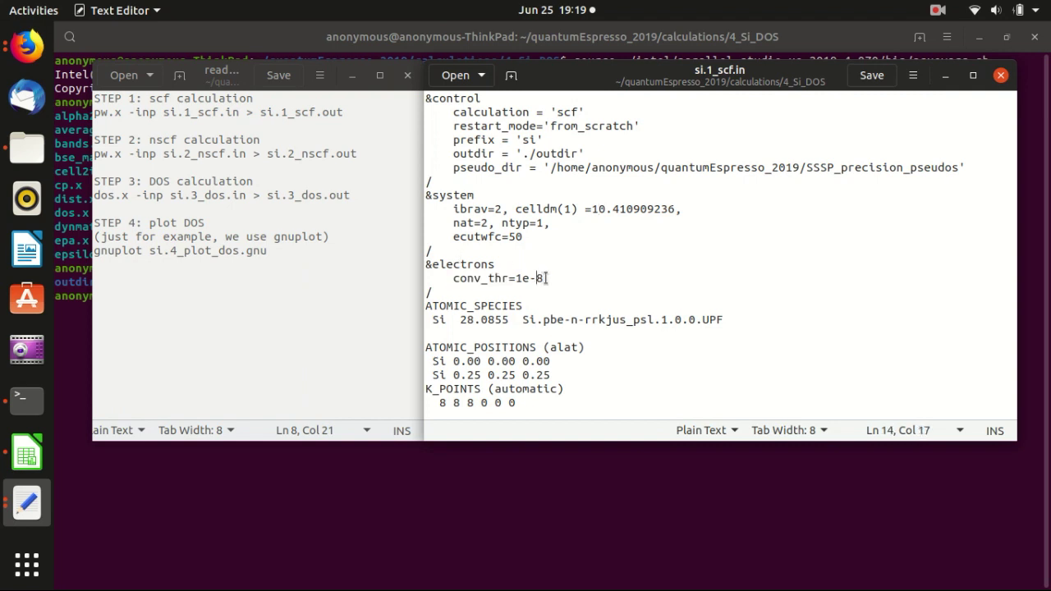
Examine the convergence threshold, atomic species, atomic positions, K_POINTS grid and calculation type in si.1_scf.in
{"action": "double_click", "coordinate": [535, 278]}
{"action": "left_click", "coordinate": [526, 305]}
{"action": "left_click", "coordinate": [634, 320]}
{"action": "left_click", "coordinate": [523, 362]}
{"action": "left_click_drag", "start_coordinate": [470, 402], "coordinate": [441, 404]}
{"action": "left_click", "coordinate": [456, 391]}
{"action": "double_click", "coordinate": [569, 113]}
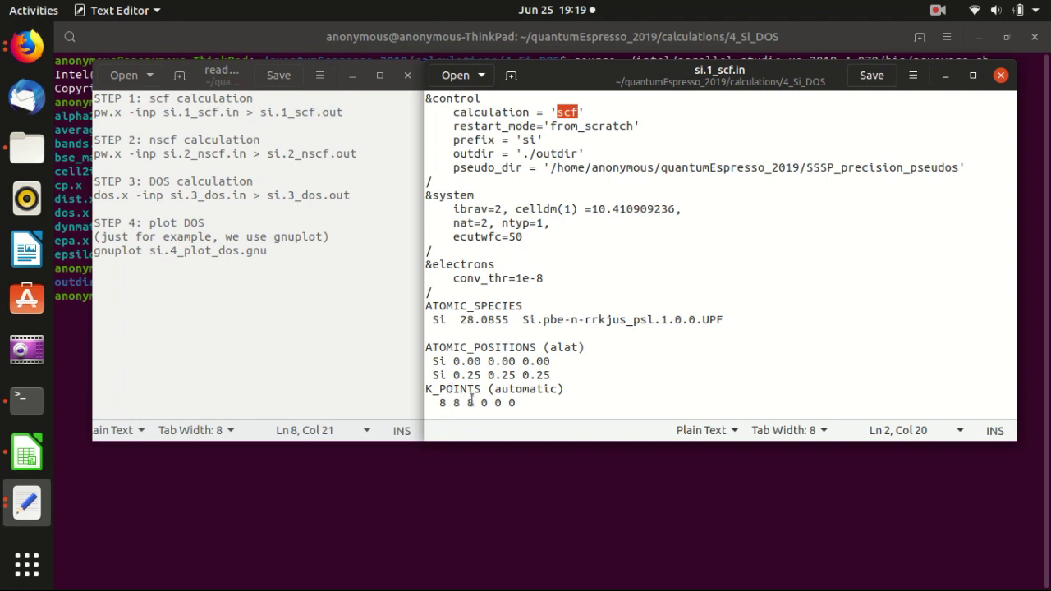
{"action": "left_click", "coordinate": [526, 359]}
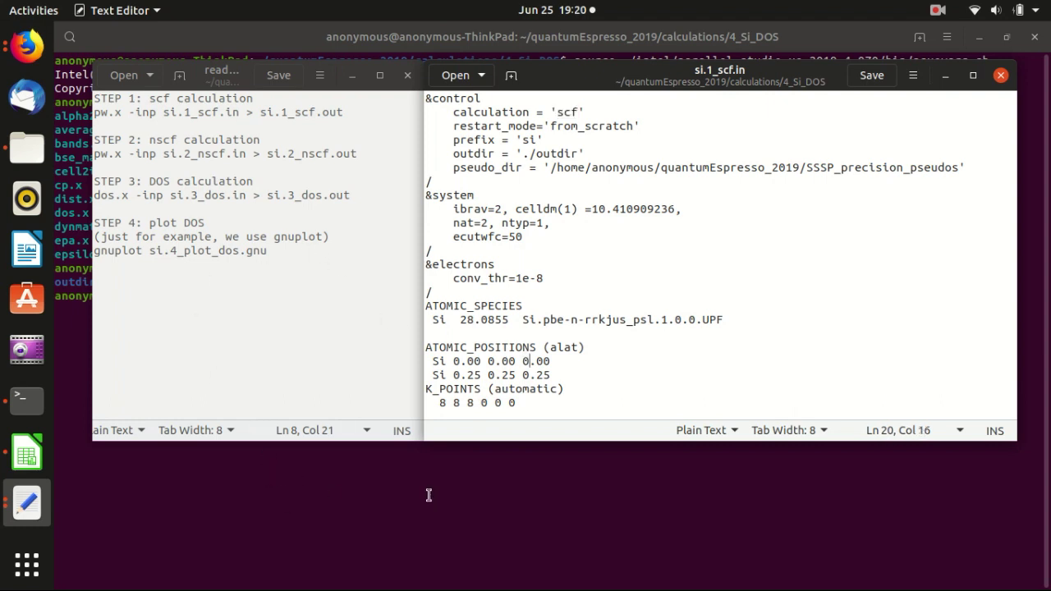
In the terminal, run mpirun -np 2 ~/quantumEspresso_2019/q-e-qe-6.4.1_3_Intel/bin/pw.x -inp si.1_scf.in > si.1_scf.out
{"action": "left_click", "coordinate": [318, 516]}
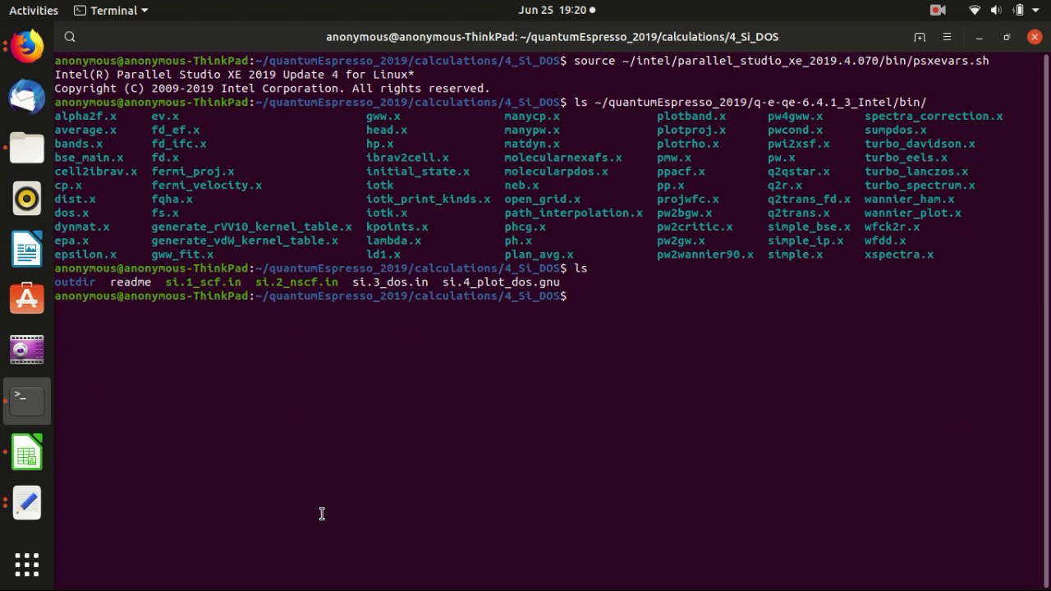
{"action": "type", "text": "mpirun -np 2 ~/qu"}
{"action": "key", "text": "Tab"}
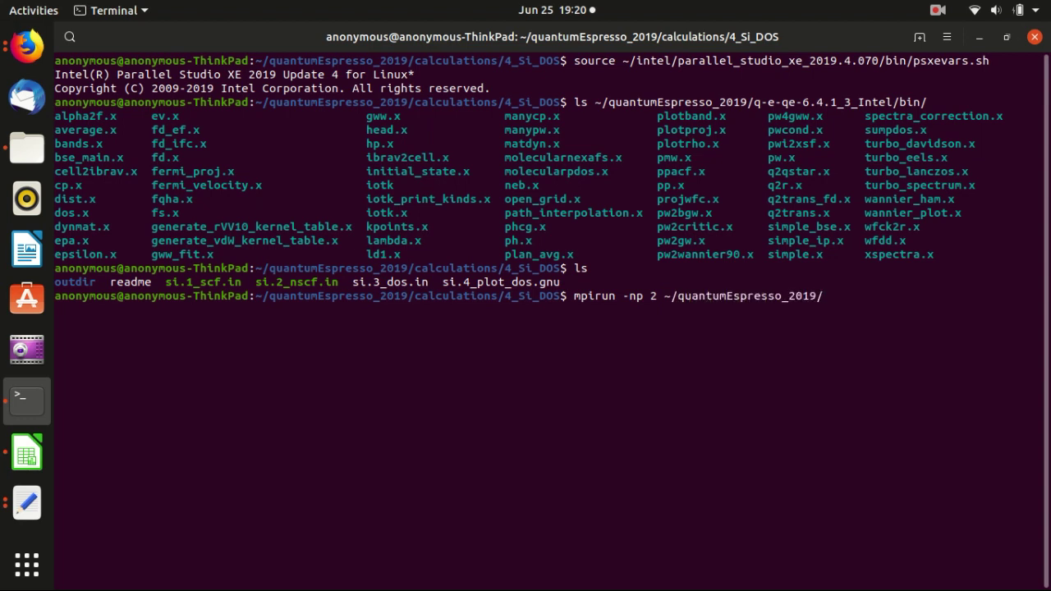
{"action": "type", "text": "q-"}
{"action": "key", "text": "Tab"}
{"action": "type", "text": "3"}
{"action": "key", "text": "Tab"}
{"action": "type", "text": "bin"}
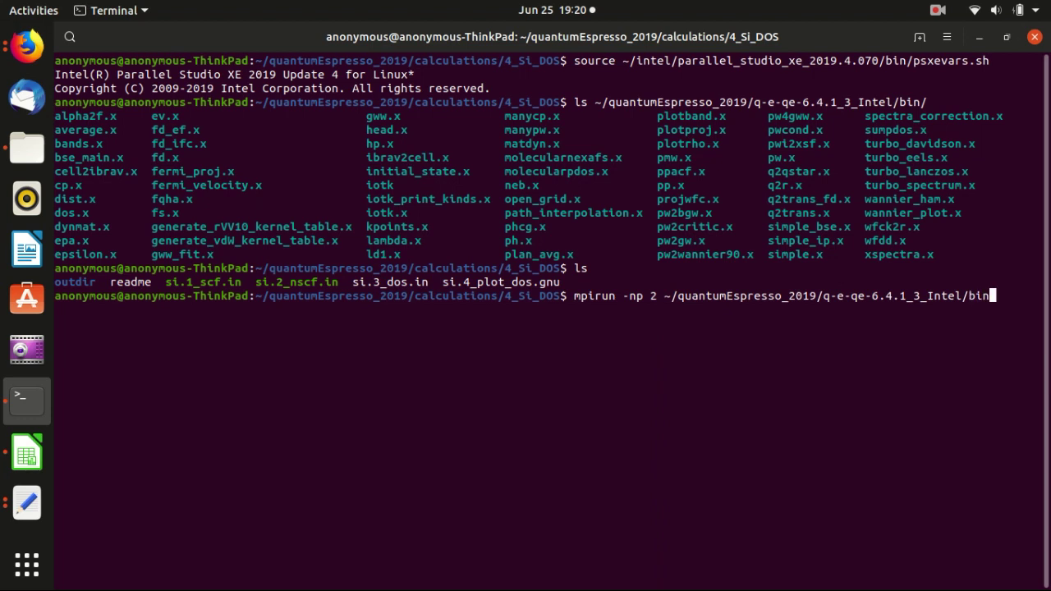
{"action": "type", "text": "/pw."}
{"action": "key", "text": "Tab"}
{"action": "type", "text": "-inp "}
{"action": "type", "text": "si."}
{"action": "type", "text": "1"}
{"action": "key", "text": "Tab"}
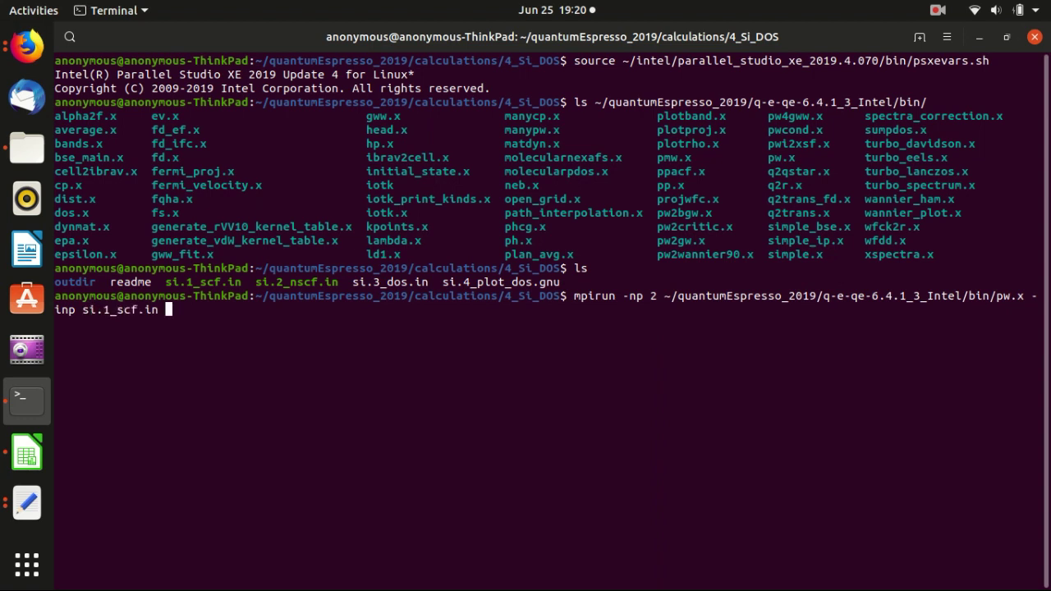
{"action": "type", "text": "> si.1"}
{"action": "key", "text": "Tab"}
{"action": "key", "text": "BackSpace"}
{"action": "key", "text": "BackSpace"}
{"action": "key", "text": "BackSpace"}
{"action": "type", "text": "out"}
{"action": "key", "text": "Return"}
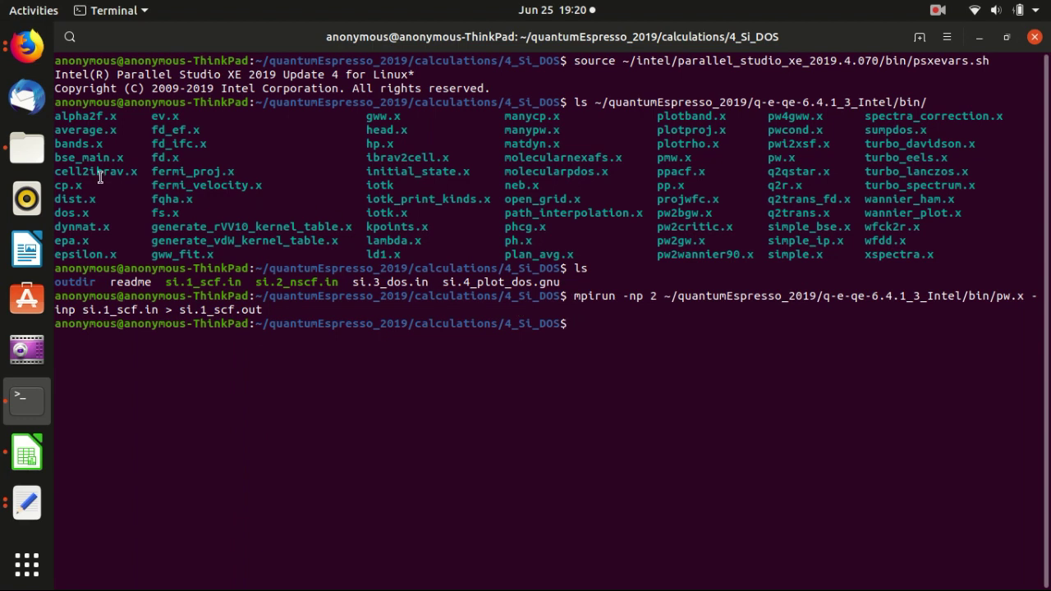
Bring the readme window back in Text Editor and close the si.1_scf.in window
{"action": "left_click", "coordinate": [28, 148]}
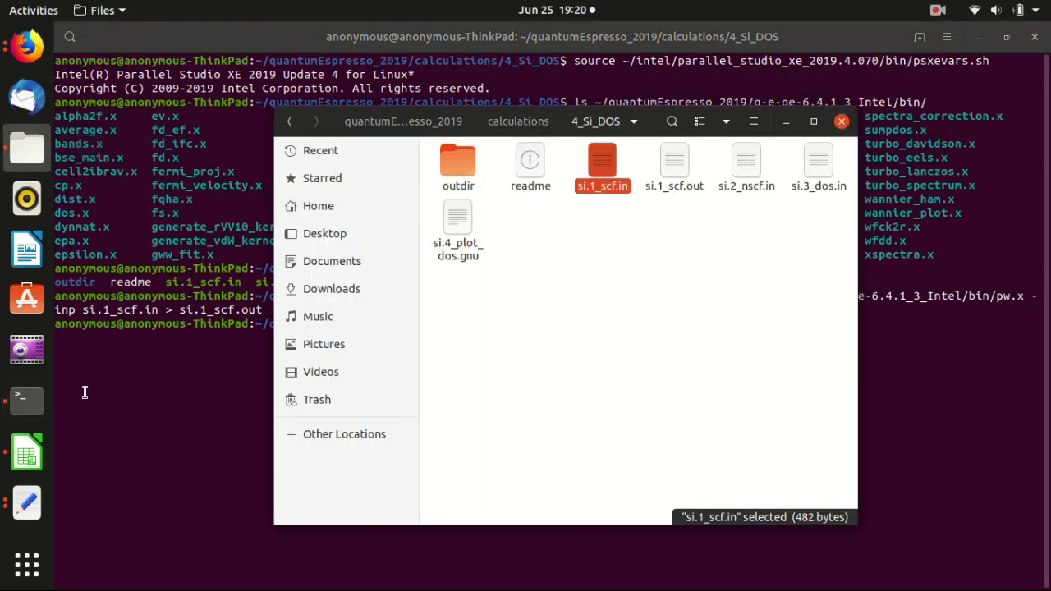
{"action": "left_click", "coordinate": [233, 400]}
{"action": "left_click", "coordinate": [37, 503]}
{"action": "left_click", "coordinate": [37, 502]}
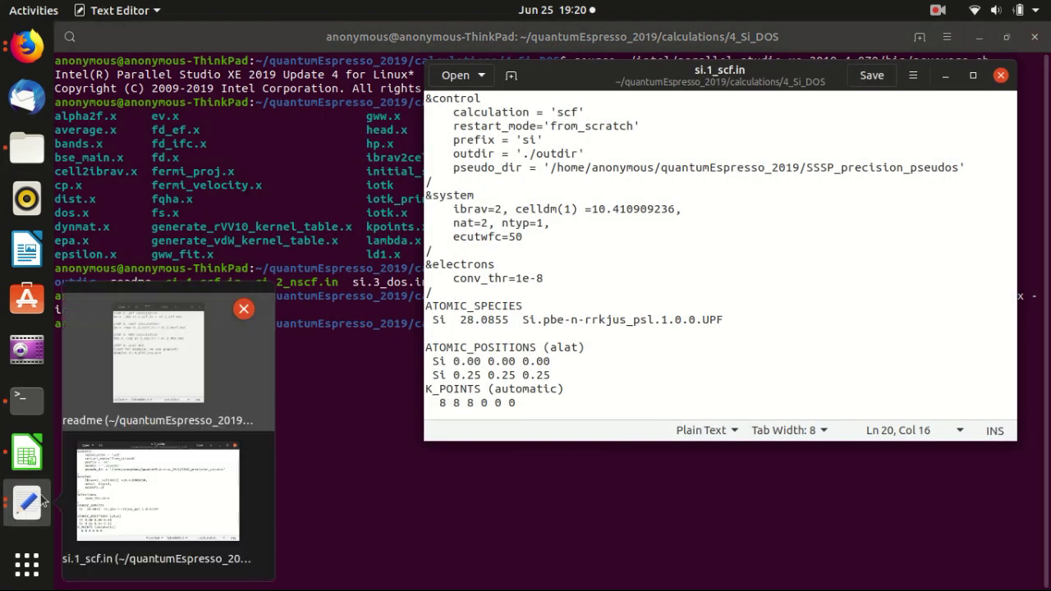
{"action": "left_click", "coordinate": [96, 499]}
{"action": "left_click", "coordinate": [28, 524]}
{"action": "left_click", "coordinate": [168, 361]}
{"action": "left_click", "coordinate": [1000, 75]}
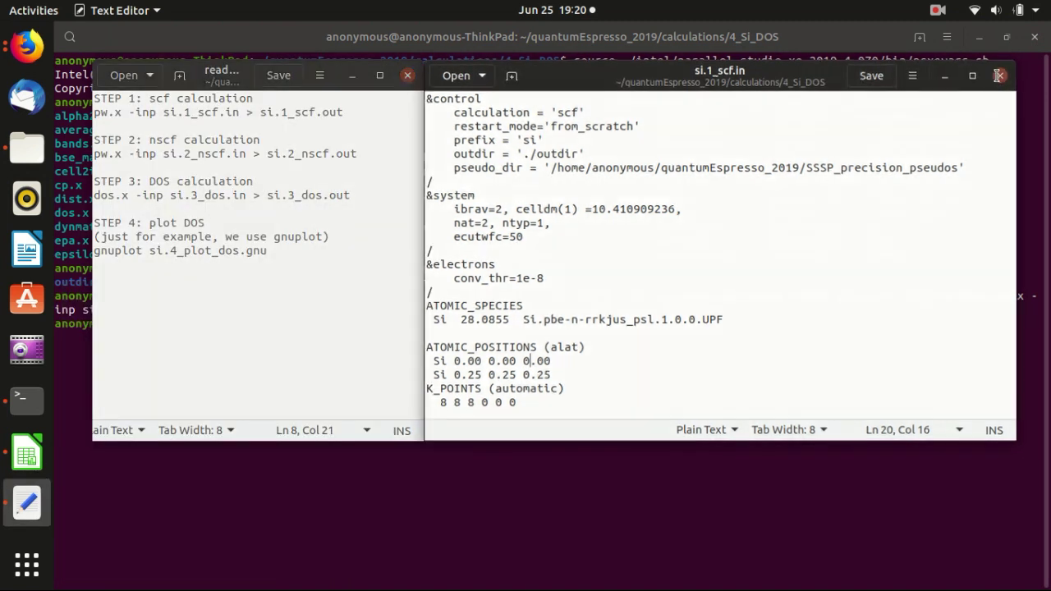
Open si.1_scf.out from the 4_Si_DOS folder for a quick look, close it and return to the folder
{"action": "left_click", "coordinate": [27, 147]}
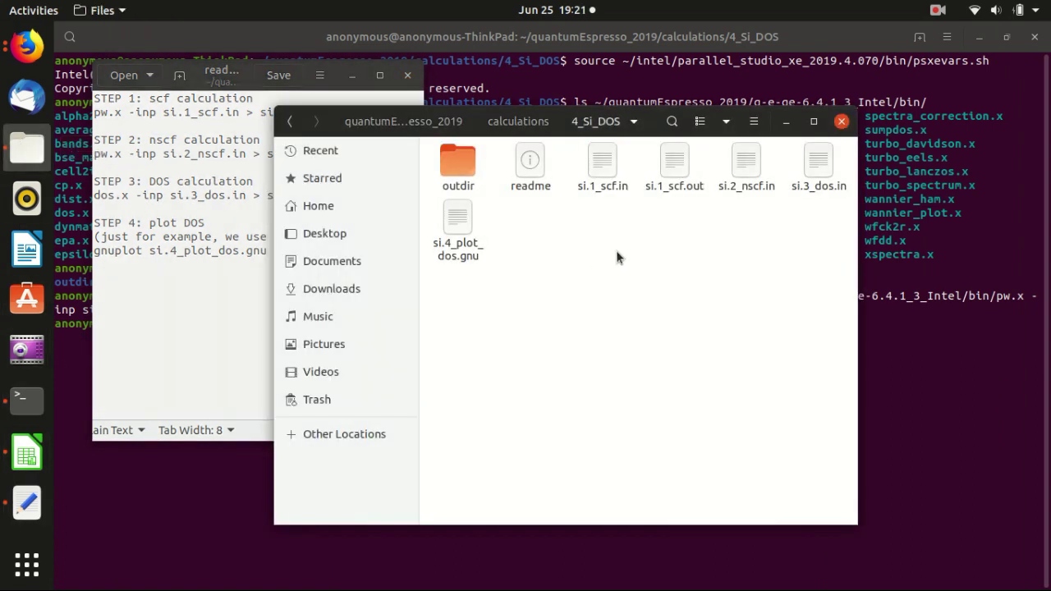
{"action": "double_click", "coordinate": [674, 164]}
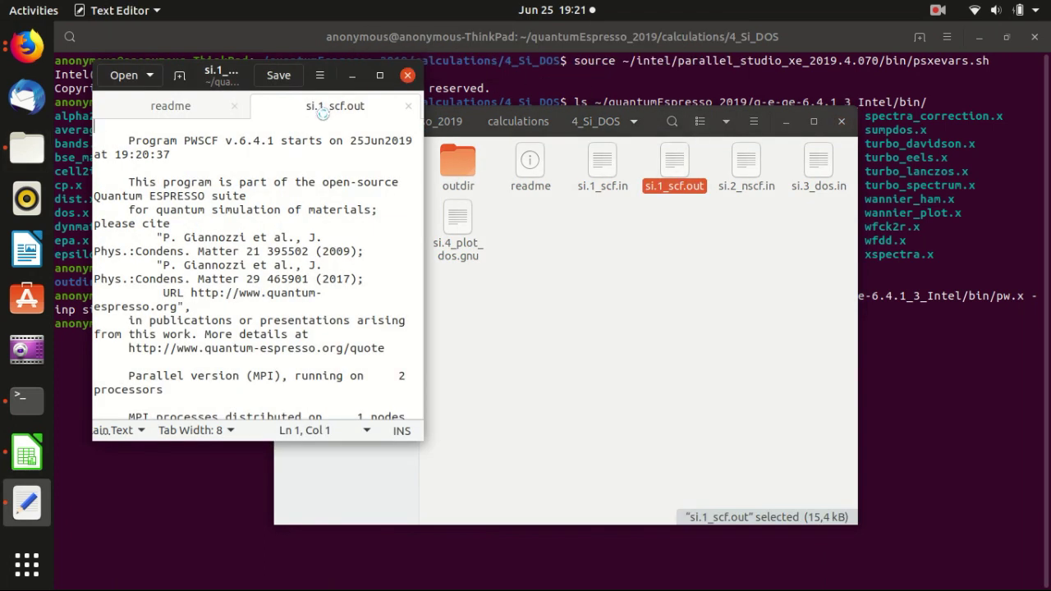
{"action": "left_click", "coordinate": [409, 110]}
{"action": "left_click", "coordinate": [697, 298]}
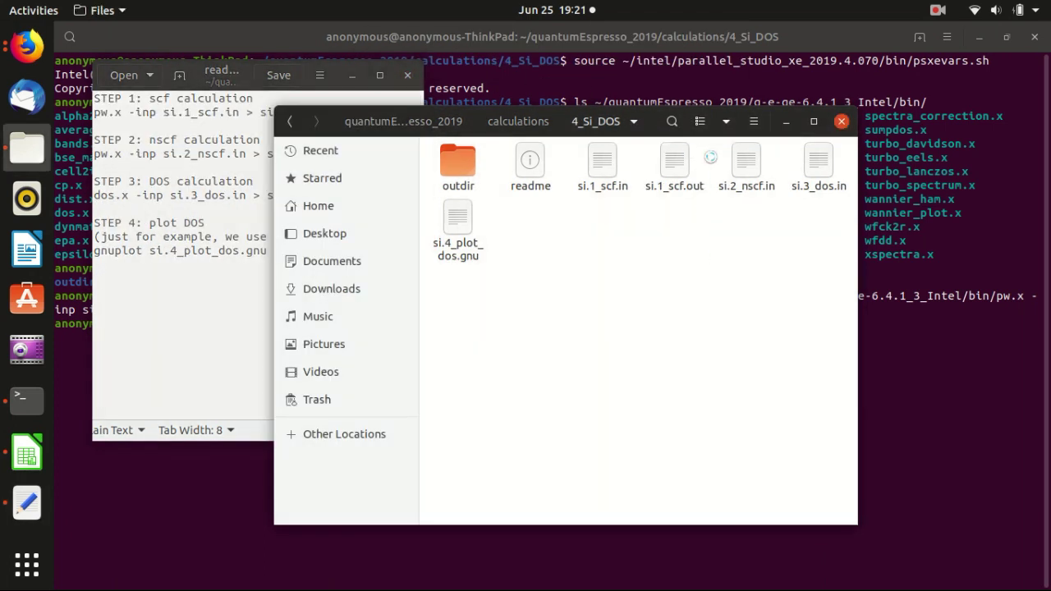
Open si.2_nscf.in in its own window beside the readme, wide enough to show the full pseudo_dir line
{"action": "double_click", "coordinate": [747, 164]}
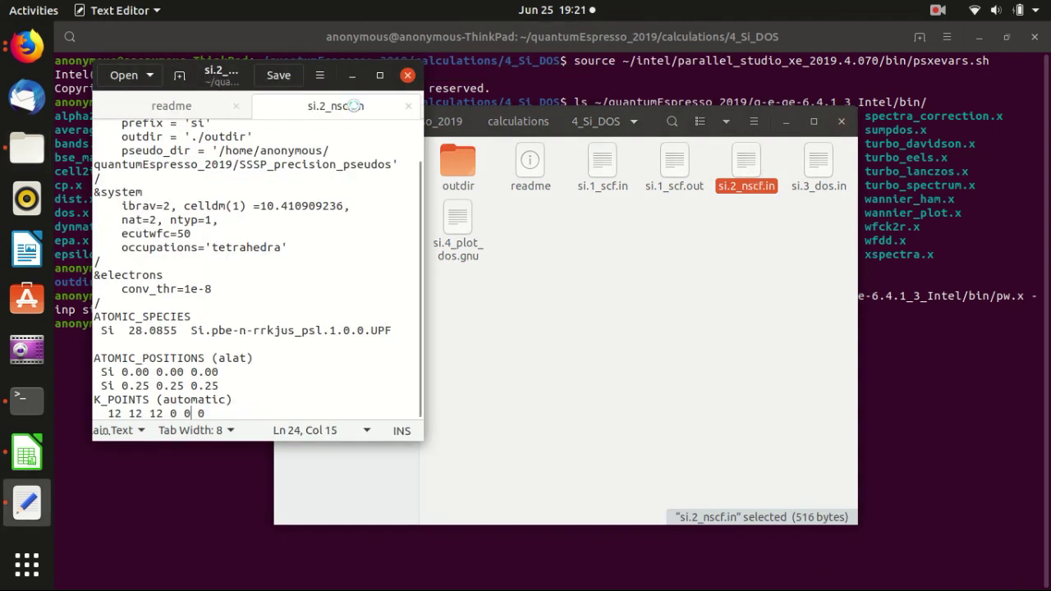
{"action": "left_click_drag", "start_coordinate": [355, 107], "coordinate": [762, 126]}
{"action": "left_click_drag", "start_coordinate": [861, 124], "coordinate": [572, 71]}
{"action": "left_click_drag", "start_coordinate": [767, 253], "coordinate": [993, 256]}
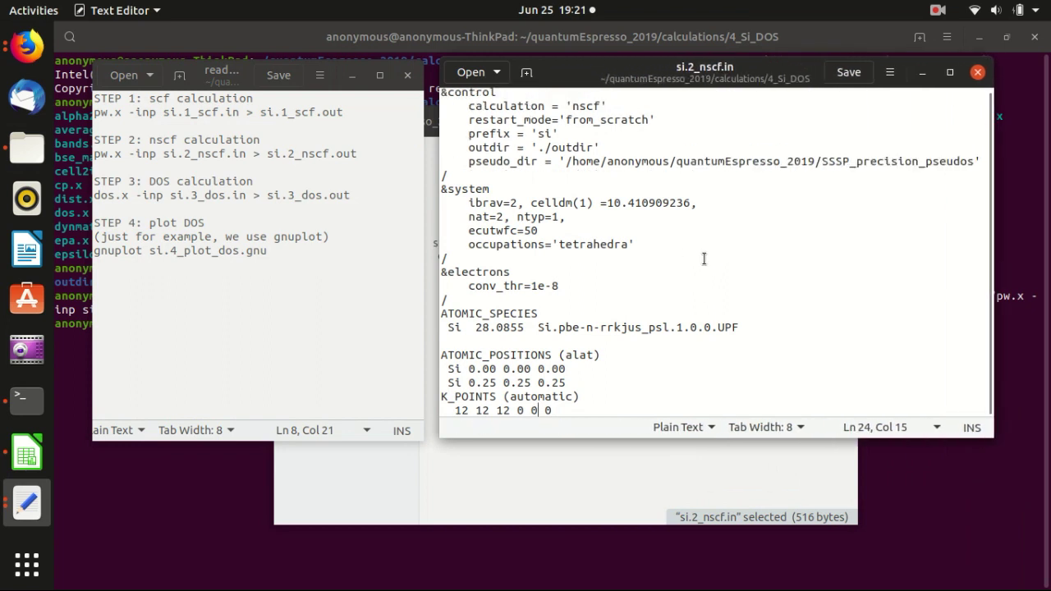
Review the lattice parameter, calculation type, occupations and K_POINTS grid in si.2_nscf.in, and close the file
{"action": "left_click", "coordinate": [663, 203]}
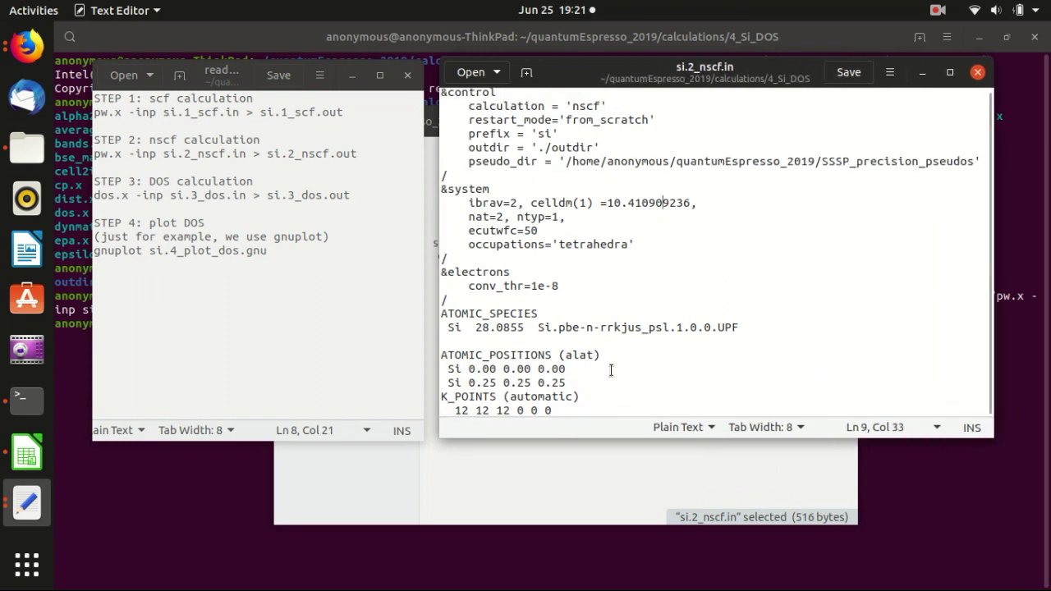
{"action": "double_click", "coordinate": [586, 106]}
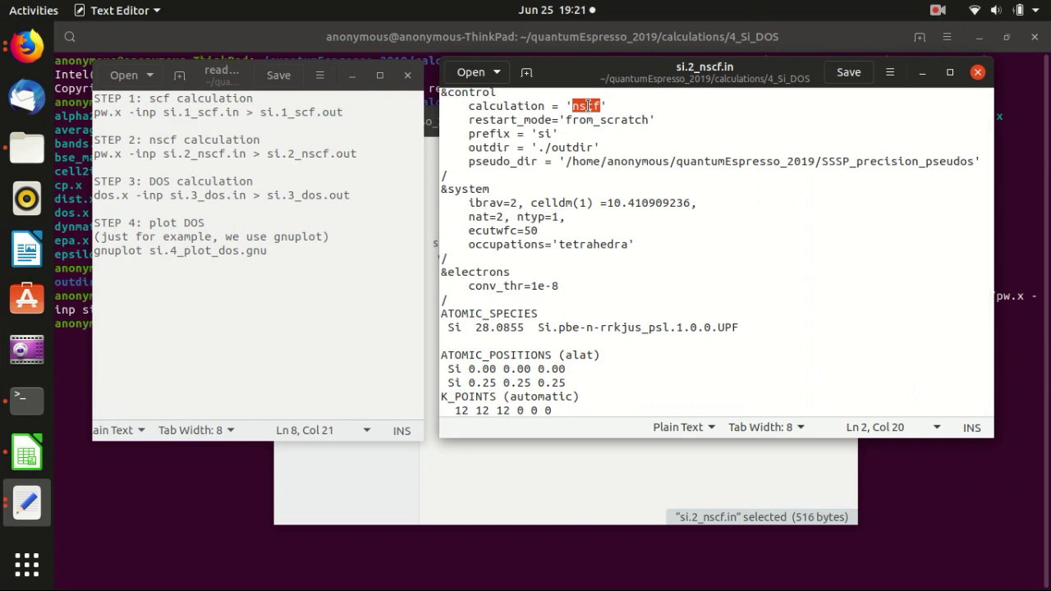
{"action": "left_click", "coordinate": [586, 106]}
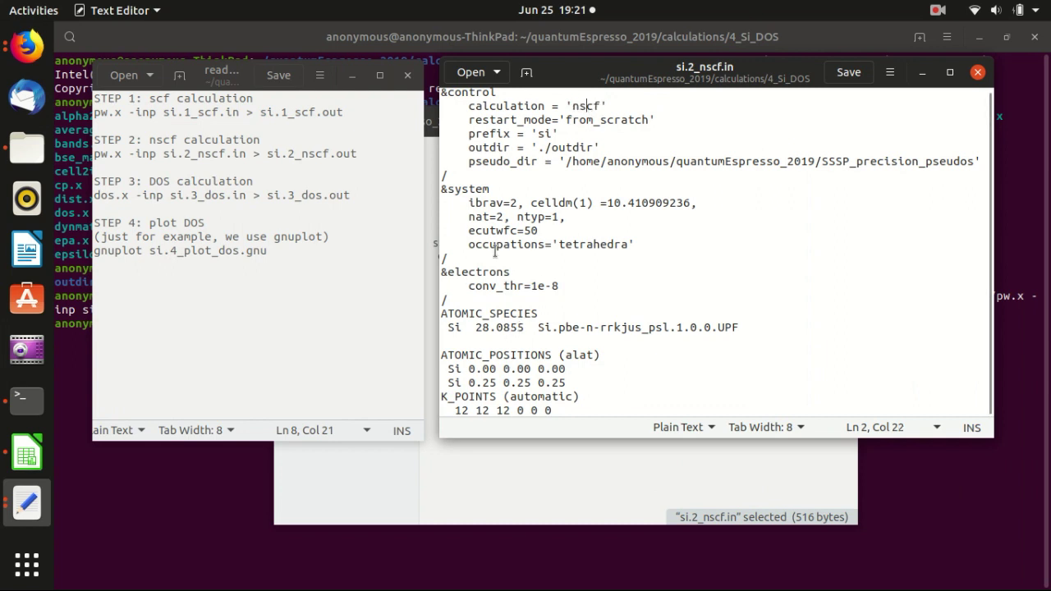
{"action": "left_click", "coordinate": [471, 243]}
{"action": "left_click_drag", "start_coordinate": [481, 244], "coordinate": [653, 243]}
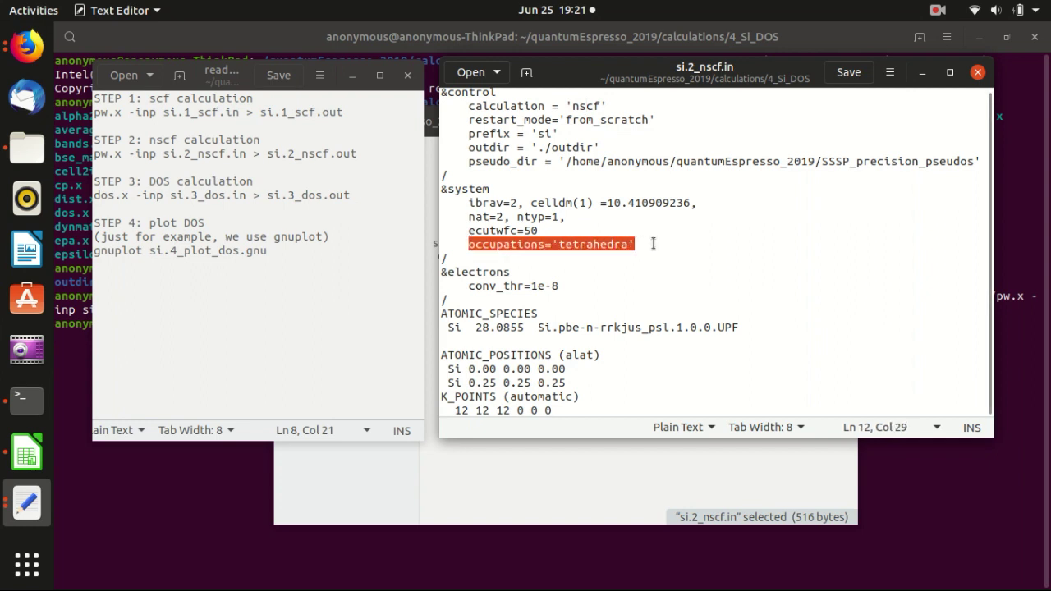
{"action": "double_click", "coordinate": [586, 105]}
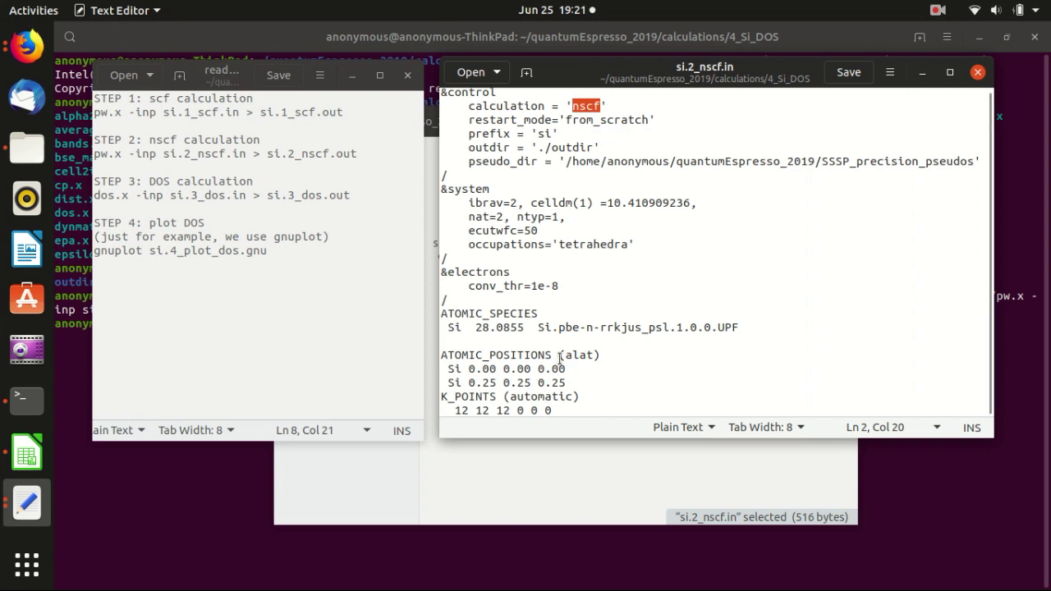
{"action": "double_click", "coordinate": [463, 397]}
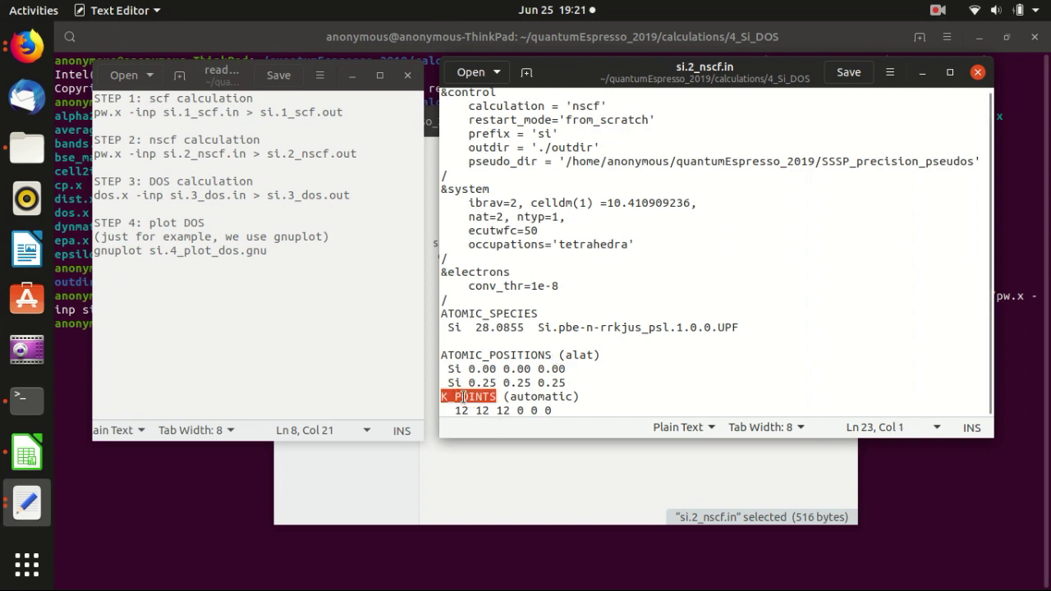
{"action": "left_click", "coordinate": [475, 410]}
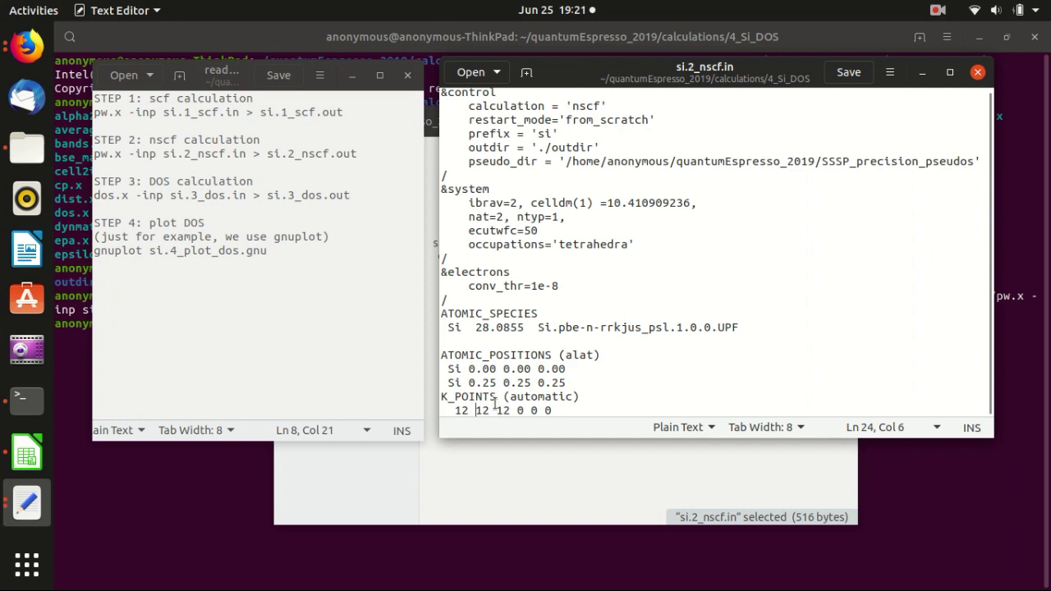
{"action": "double_click", "coordinate": [469, 396]}
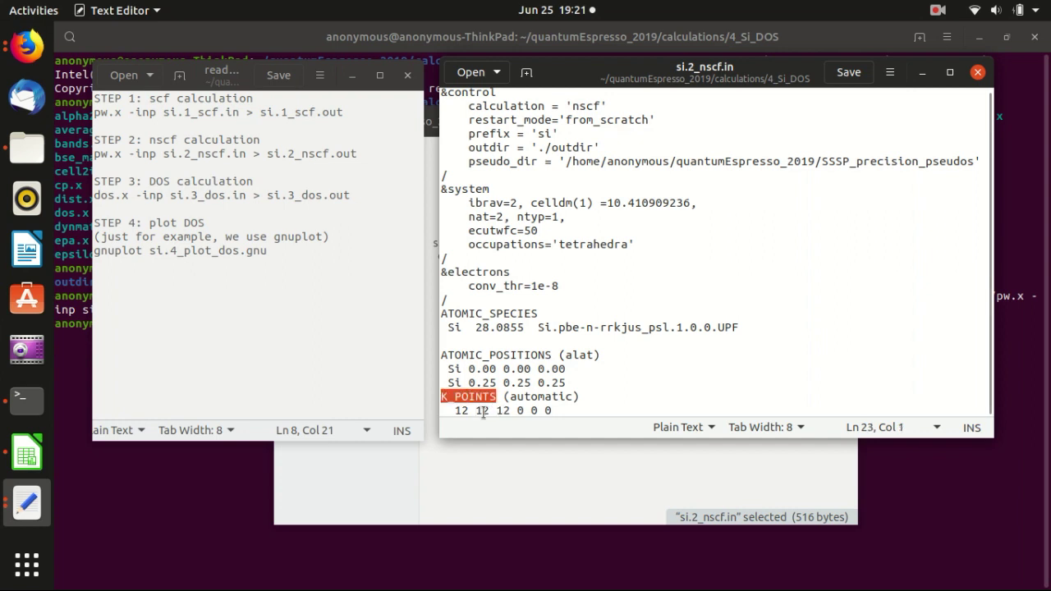
{"action": "left_click", "coordinate": [977, 76]}
Run the previous mpirun pw.x command in the terminal with si.2_nscf.in as input and si.2_nscf.out as output
{"action": "left_click", "coordinate": [957, 255]}
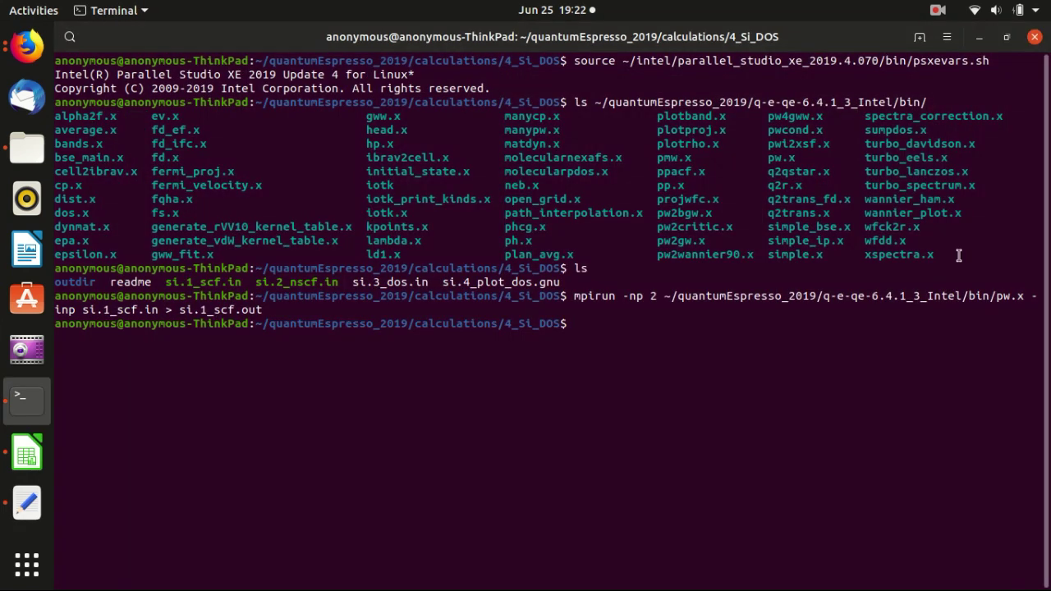
{"action": "key", "text": "Up"}
{"action": "key", "text": "Left"}
{"action": "key", "text": "Left"}
{"action": "key", "text": "Left"}
{"action": "key", "text": "Left"}
{"action": "key", "text": "Left"}
{"action": "key", "text": "Left"}
{"action": "key", "text": "Left"}
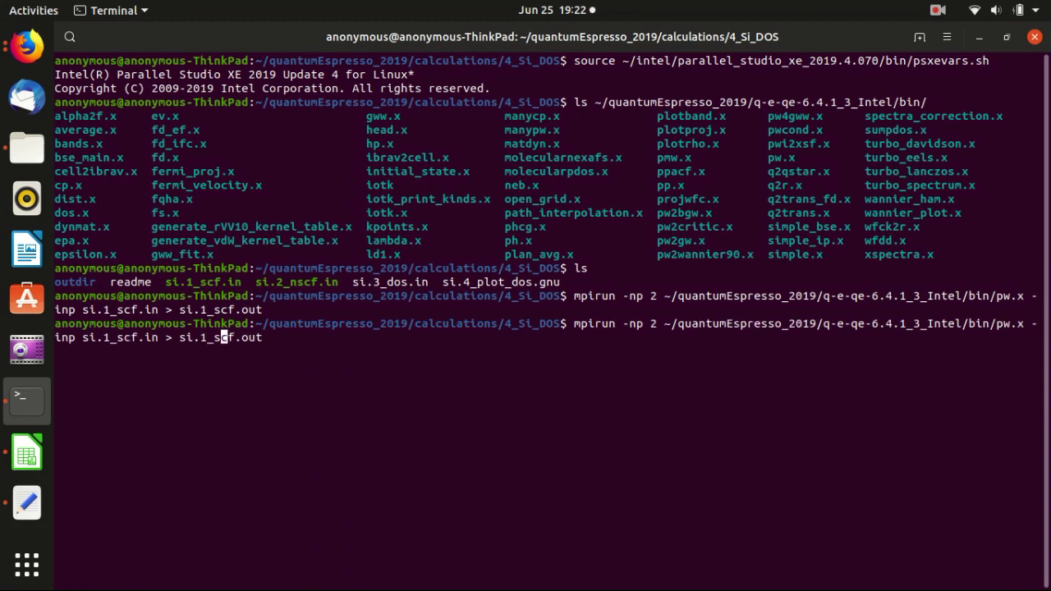
{"action": "type", "text": "n"}
{"action": "key", "text": "Left"}
{"action": "key", "text": "Left"}
{"action": "key", "text": "BackSpace"}
{"action": "type", "text": "2"}
{"action": "key", "text": "Left"}
{"action": "key", "text": "Left"}
{"action": "key", "text": "Left"}
{"action": "key", "text": "Left"}
{"action": "key", "text": "Left"}
{"action": "key", "text": "Left"}
{"action": "key", "text": "Left"}
{"action": "key", "text": "Left"}
{"action": "key", "text": "Left"}
{"action": "key", "text": "Left"}
{"action": "key", "text": "Left"}
{"action": "key", "text": "Left"}
{"action": "key", "text": "Left"}
{"action": "type", "text": "n"}
{"action": "key", "text": "Left"}
{"action": "key", "text": "Left"}
{"action": "key", "text": "BackSpace"}
{"action": "type", "text": "2"}
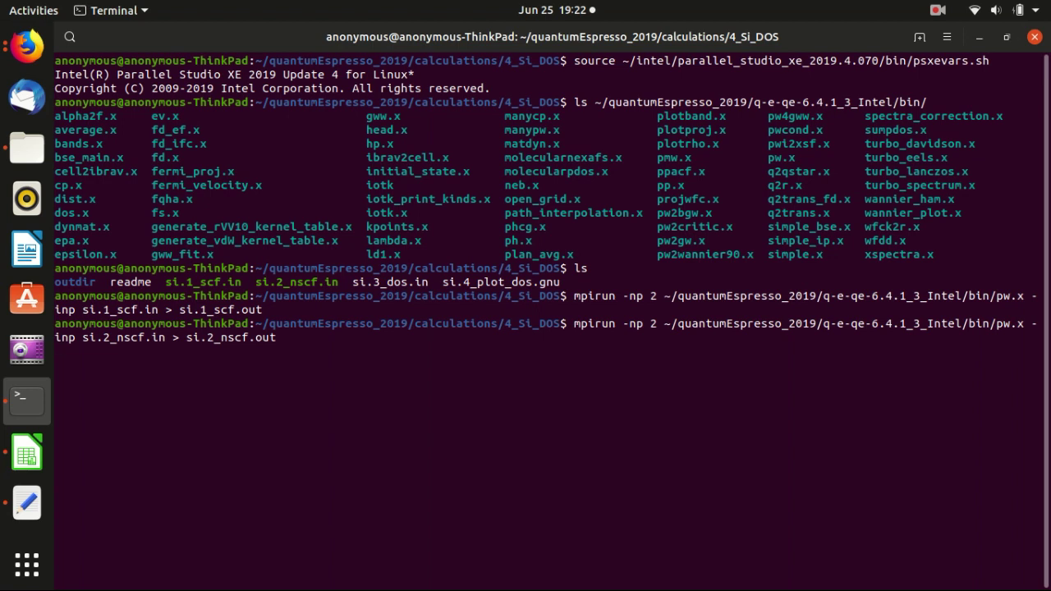
{"action": "key", "text": "Return"}
Bring up the readme and open si.3_dos.in from the 4_Si_DOS folder in its own window beside it
{"action": "left_click", "coordinate": [26, 501]}
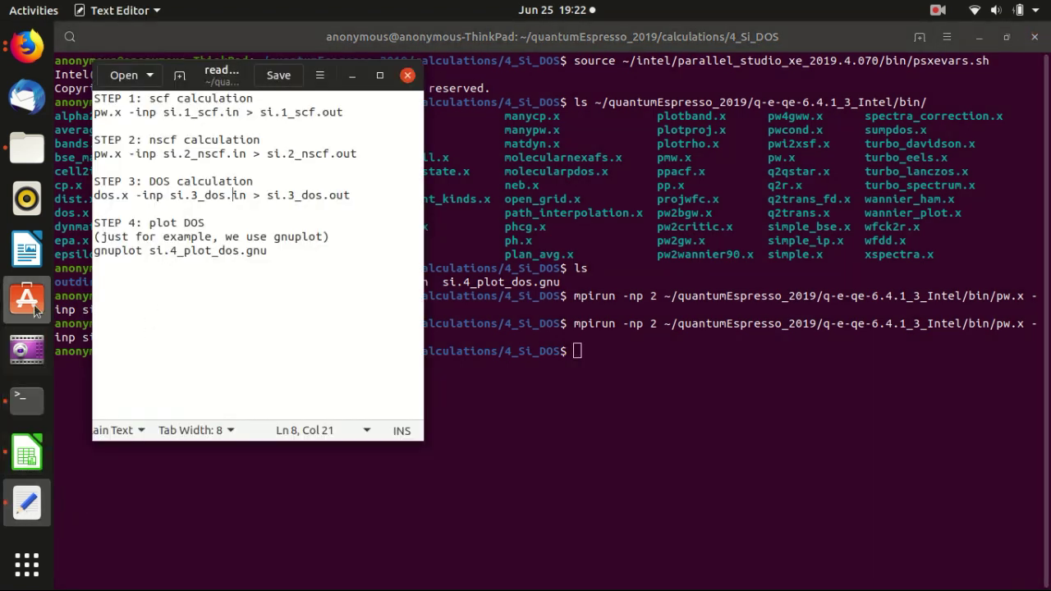
{"action": "left_click", "coordinate": [26, 148]}
{"action": "left_click", "coordinate": [166, 338]}
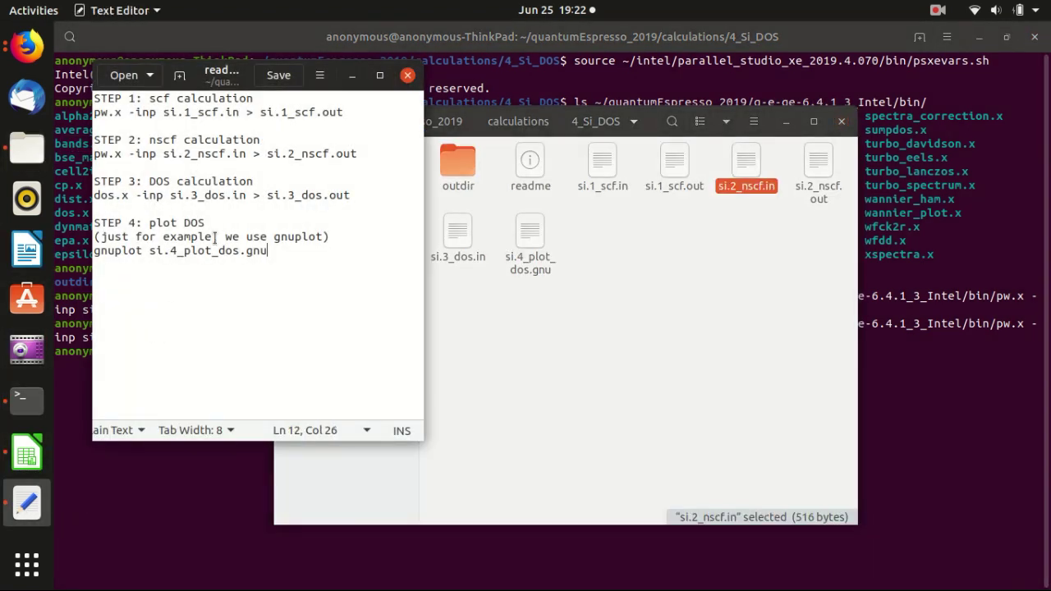
{"action": "left_click", "coordinate": [643, 293]}
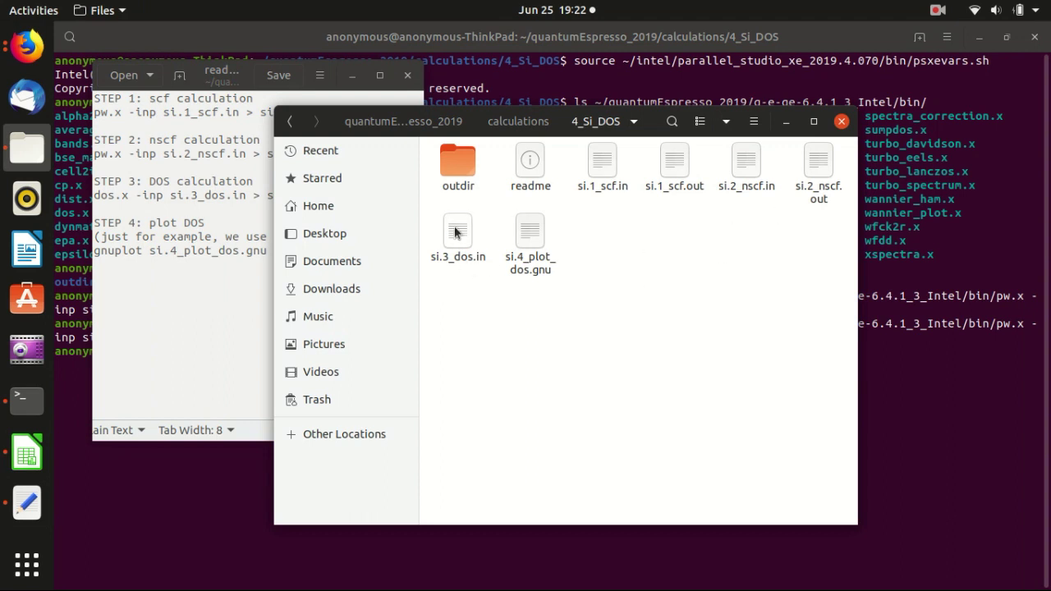
{"action": "double_click", "coordinate": [457, 232]}
{"action": "left_click_drag", "start_coordinate": [330, 106], "coordinate": [607, 115]}
{"action": "left_click_drag", "start_coordinate": [718, 120], "coordinate": [568, 76]}
Check the dos.x command under STEP 3 of the readme and the outdir setting in si.3_dos.in
{"action": "left_click", "coordinate": [248, 270]}
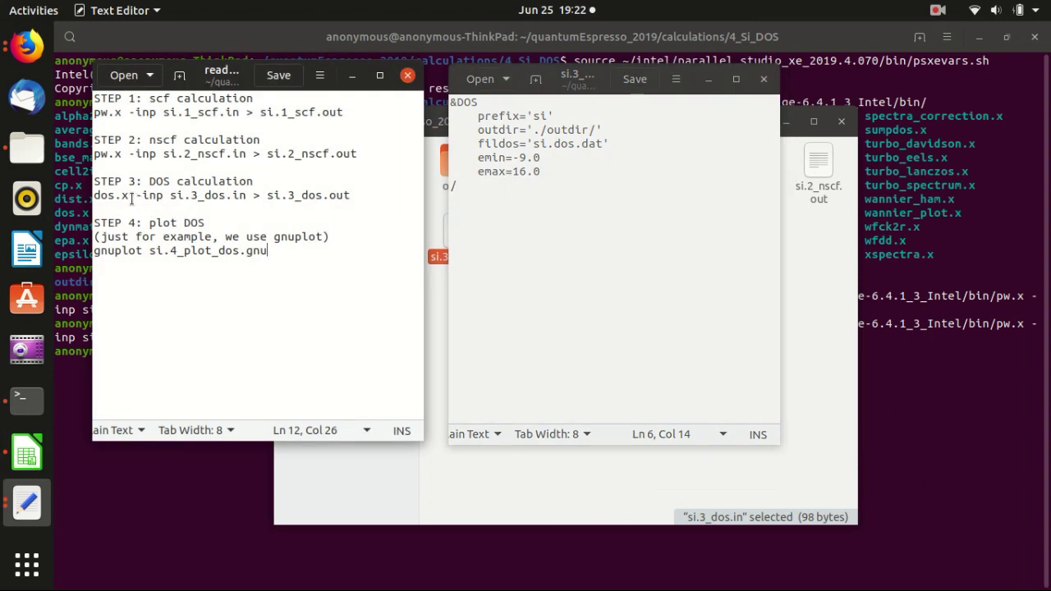
{"action": "left_click_drag", "start_coordinate": [131, 199], "coordinate": [92, 197]}
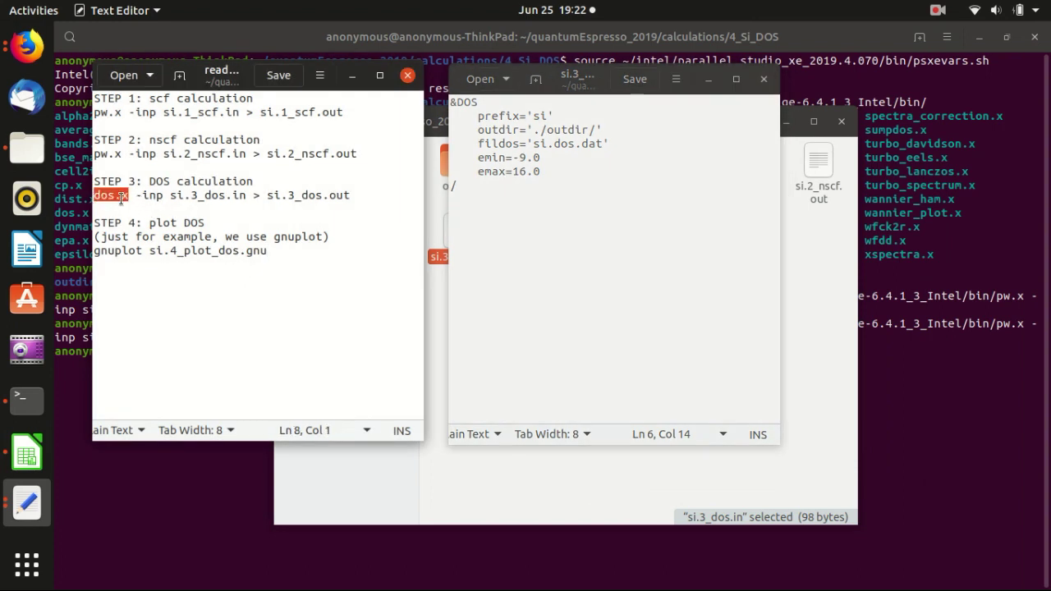
{"action": "left_click", "coordinate": [534, 219]}
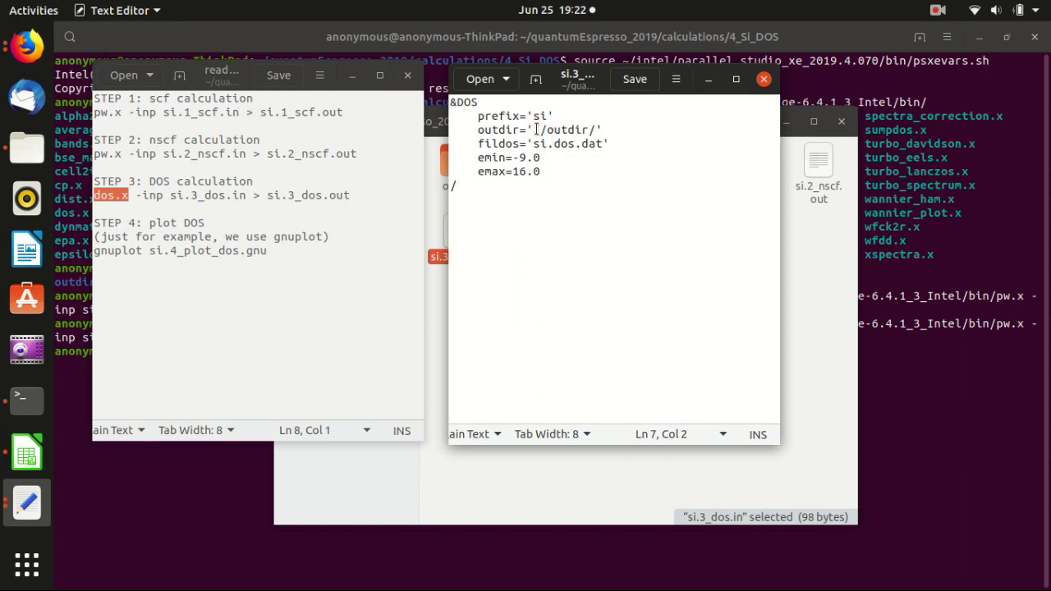
{"action": "left_click_drag", "start_coordinate": [537, 129], "coordinate": [599, 130]}
{"action": "left_click", "coordinate": [581, 179]}
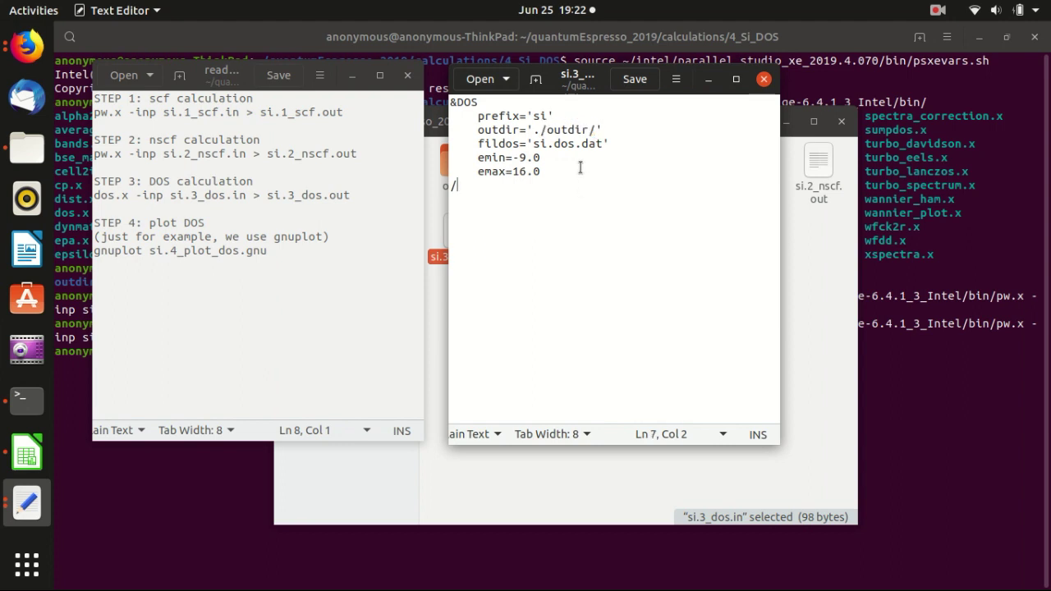
Review the prefix, fildos, emin and emax settings in si.3_dos.in, and close the file
{"action": "left_click", "coordinate": [547, 163]}
{"action": "triple_click", "coordinate": [541, 115]}
{"action": "left_click", "coordinate": [546, 116]}
{"action": "double_click", "coordinate": [504, 144]}
{"action": "left_click_drag", "start_coordinate": [533, 143], "coordinate": [603, 141]}
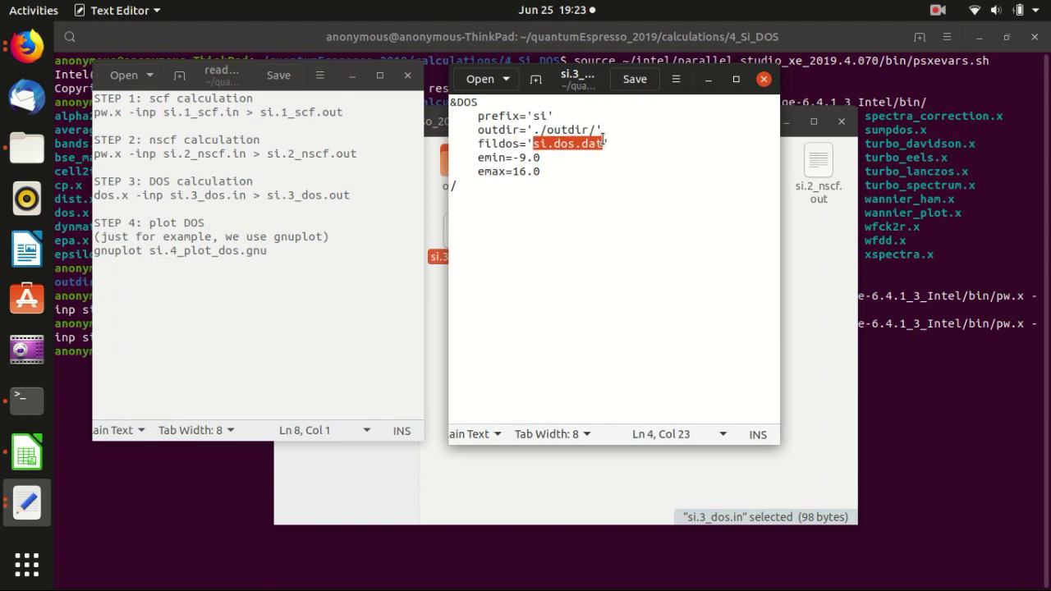
{"action": "left_click", "coordinate": [500, 157]}
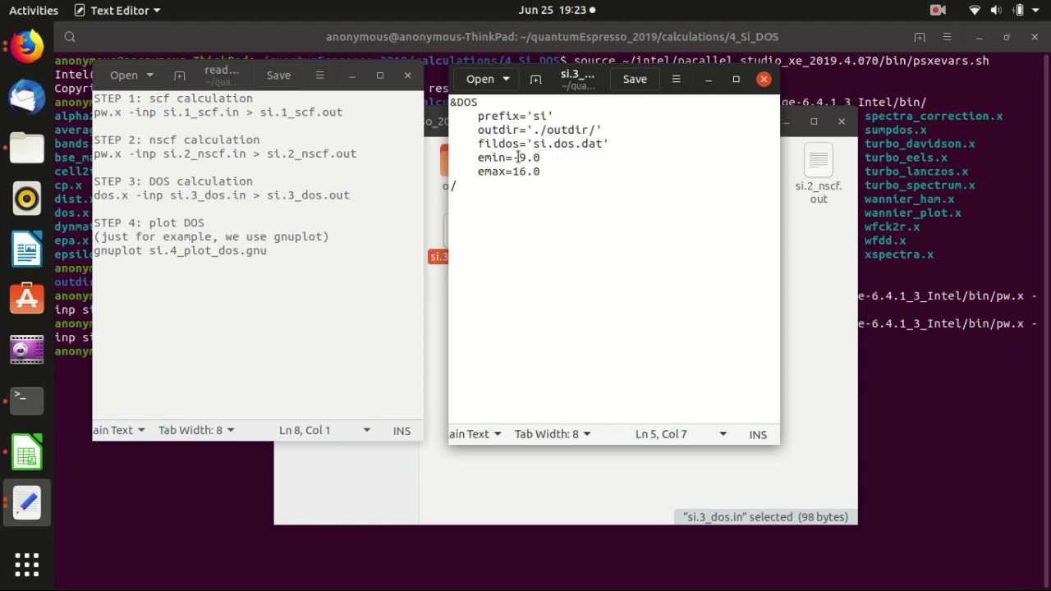
{"action": "left_click_drag", "start_coordinate": [516, 157], "coordinate": [548, 170]}
{"action": "left_click", "coordinate": [562, 171]}
{"action": "left_click", "coordinate": [764, 79]}
Recall the previous mpirun command in the terminal and replace the pw.x executable with dos.x
{"action": "left_click", "coordinate": [808, 78]}
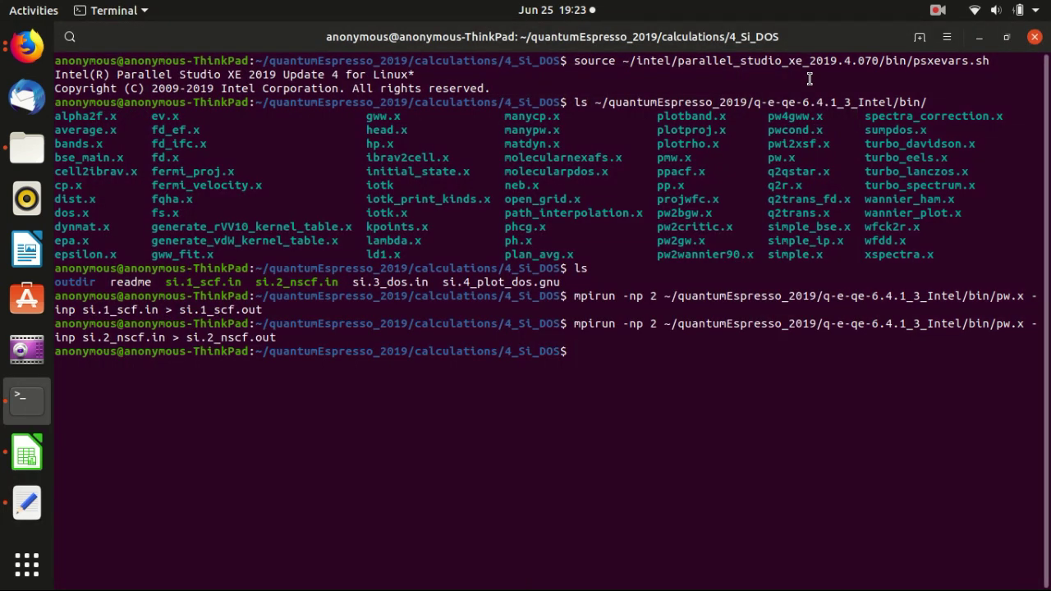
{"action": "key", "text": "Up"}
{"action": "key", "text": "Left"}
{"action": "key", "text": "Left"}
{"action": "key", "text": "Left"}
{"action": "key", "text": "Left"}
{"action": "key", "text": "Left"}
{"action": "key", "text": "Left"}
{"action": "key", "text": "Left"}
{"action": "key", "text": "Left"}
{"action": "key", "text": "Left"}
{"action": "key", "text": "Left"}
{"action": "key", "text": "Left"}
{"action": "key", "text": "Left"}
{"action": "key", "text": "Left"}
{"action": "key", "text": "Left"}
{"action": "key", "text": "Left"}
{"action": "key", "text": "Left"}
{"action": "key", "text": "Left"}
{"action": "key", "text": "Left"}
{"action": "key", "text": "Left"}
{"action": "key", "text": "Left"}
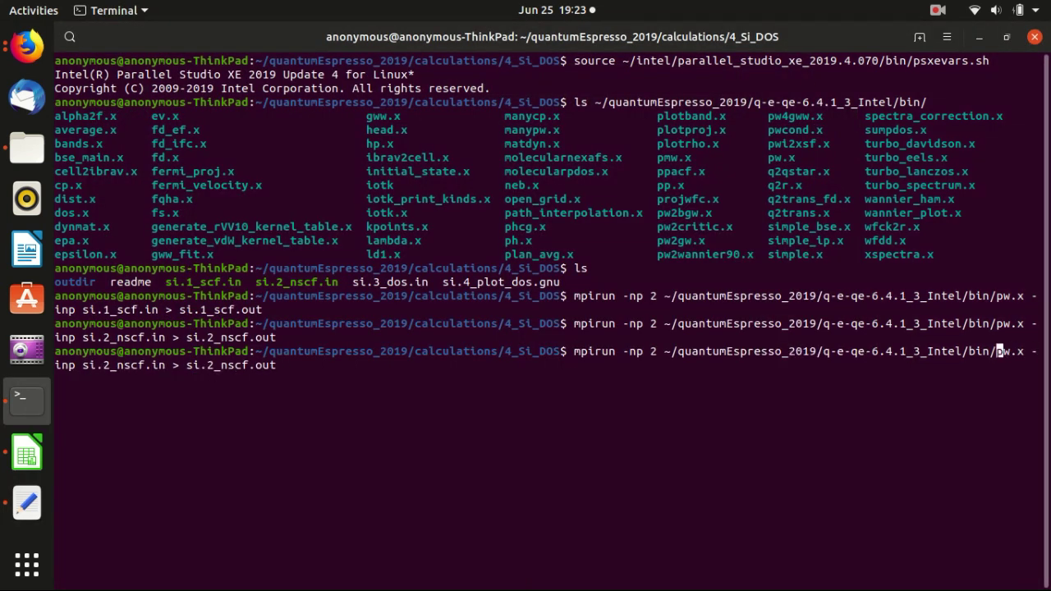
{"action": "key", "text": "Left"}
{"action": "key", "text": "Right"}
{"action": "key", "text": "Right"}
{"action": "key", "text": "Right"}
{"action": "key", "text": "BackSpace"}
{"action": "key", "text": "BackSpace"}
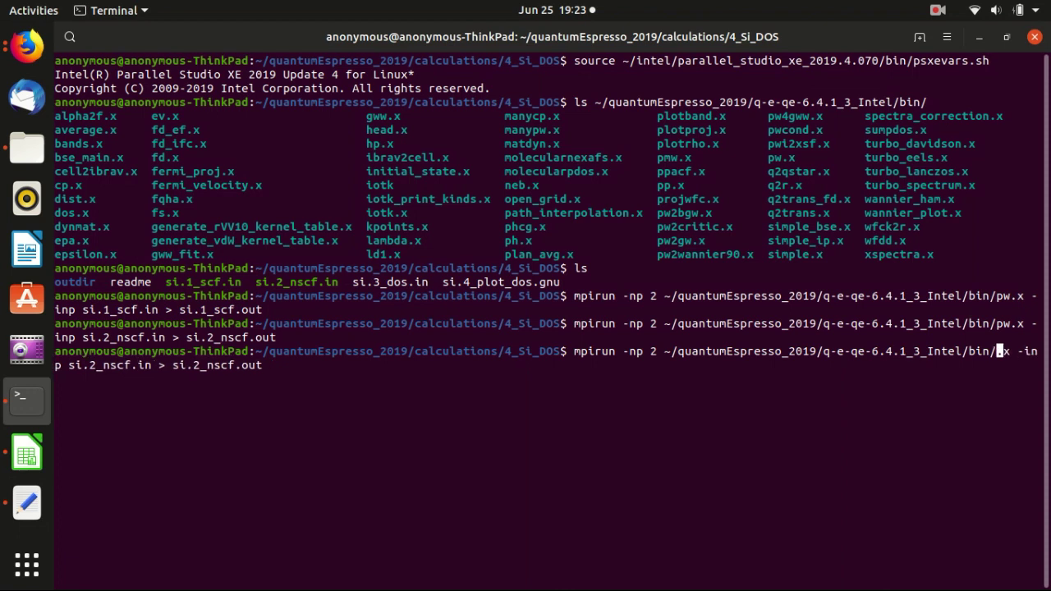
{"action": "type", "text": "dos"}
Change the input file in the recalled command from the nscf file to si.3_dos.in
{"action": "key", "text": "Right"}
{"action": "key", "text": "Right"}
{"action": "key", "text": "Right"}
{"action": "key", "text": "Right"}
{"action": "key", "text": "Right"}
{"action": "key", "text": "Right"}
{"action": "key", "text": "Right"}
{"action": "key", "text": "Right"}
{"action": "key", "text": "Right"}
{"action": "key", "text": "Right"}
{"action": "key", "text": "Right"}
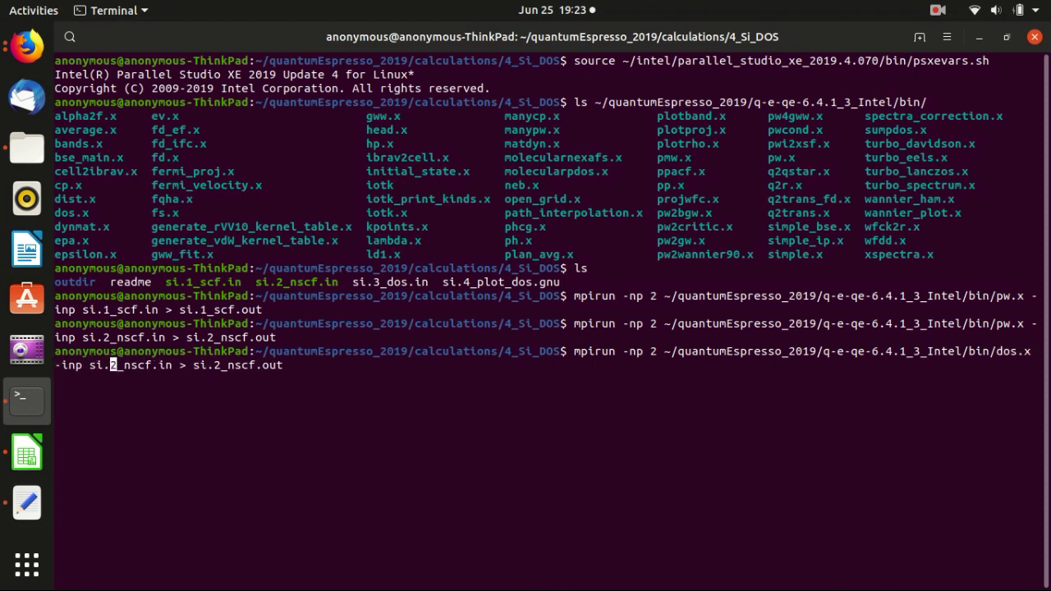
{"action": "key", "text": "Right"}
{"action": "key", "text": "Right"}
{"action": "key", "text": "Right"}
{"action": "key", "text": "Right"}
{"action": "key", "text": "Right"}
{"action": "key", "text": "Right"}
{"action": "key", "text": "BackSpace"}
{"action": "key", "text": "BackSpace"}
{"action": "key", "text": "BackSpace"}
{"action": "key", "text": "BackSpace"}
{"action": "key", "text": "BackSpace"}
{"action": "key", "text": "BackSpace"}
{"action": "type", "text": "3"}
{"action": "key", "text": "Tab"}
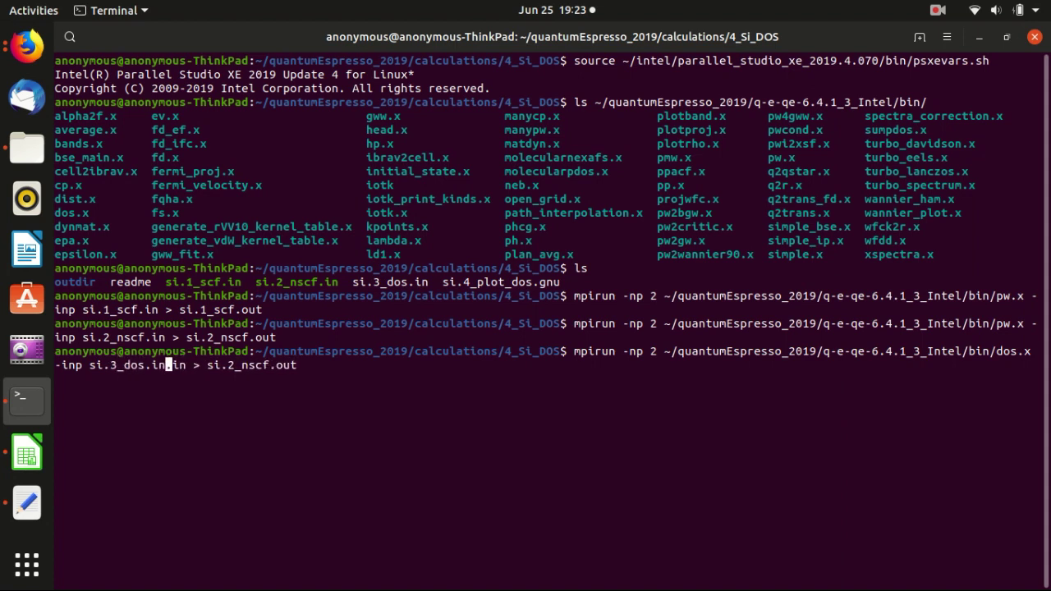
{"action": "key", "text": "BackSpace"}
{"action": "key", "text": "BackSpace"}
{"action": "key", "text": "BackSpace"}
Change the command's output file to si.3_dos.out and run the DOS calculation
{"action": "key", "text": "Right"}
{"action": "key", "text": "Right"}
{"action": "key", "text": "Right"}
{"action": "key", "text": "Right"}
{"action": "key", "text": "Right"}
{"action": "key", "text": "Right"}
{"action": "key", "text": "Right"}
{"action": "key", "text": "Right"}
{"action": "key", "text": "Right"}
{"action": "key", "text": "Right"}
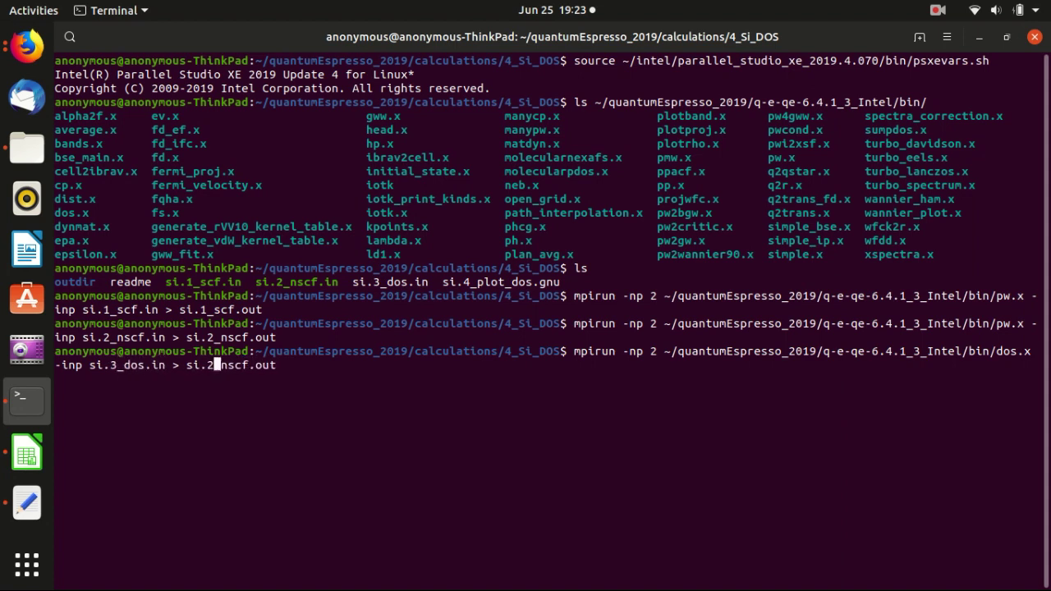
{"action": "key", "text": "Right"}
{"action": "key", "text": "Right"}
{"action": "key", "text": "Right"}
{"action": "key", "text": "Right"}
{"action": "key", "text": "Right"}
{"action": "key", "text": "Right"}
{"action": "key", "text": "Right"}
{"action": "key", "text": "Right"}
{"action": "key", "text": "Right"}
{"action": "key", "text": "BackSpace"}
{"action": "key", "text": "BackSpace"}
{"action": "key", "text": "BackSpace"}
{"action": "key", "text": "BackSpace"}
{"action": "key", "text": "BackSpace"}
{"action": "key", "text": "BackSpace"}
{"action": "key", "text": "BackSpace"}
{"action": "key", "text": "BackSpace"}
{"action": "key", "text": "BackSpace"}
{"action": "key", "text": "BackSpace"}
{"action": "type", "text": "3"}
{"action": "key", "text": "Tab"}
{"action": "key", "text": "BackSpace"}
{"action": "type", "text": "out"}
{"action": "double_click", "coordinate": [220, 368]}
{"action": "left_click", "coordinate": [289, 363]}
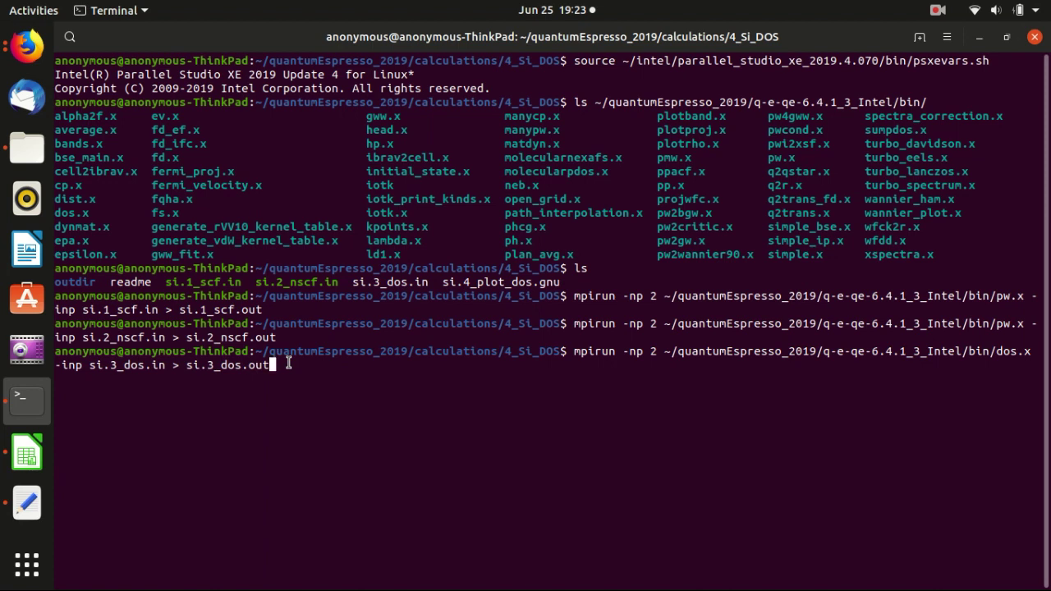
{"action": "key", "text": "Return"}
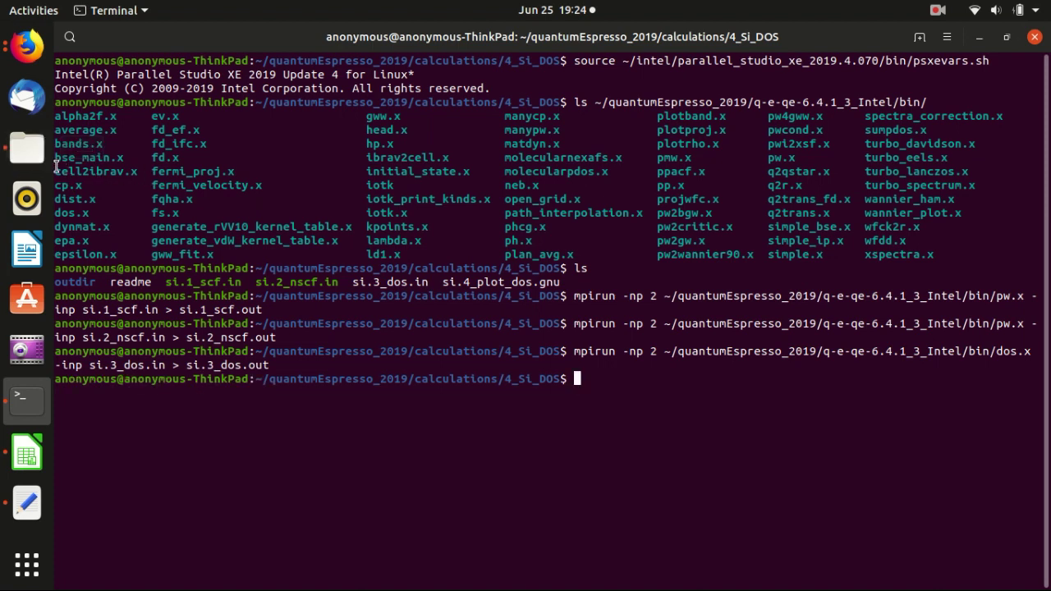
Open si.3_dos.out from the 4_Si_DOS folder and enlarge the text editor window
{"action": "left_click", "coordinate": [27, 148]}
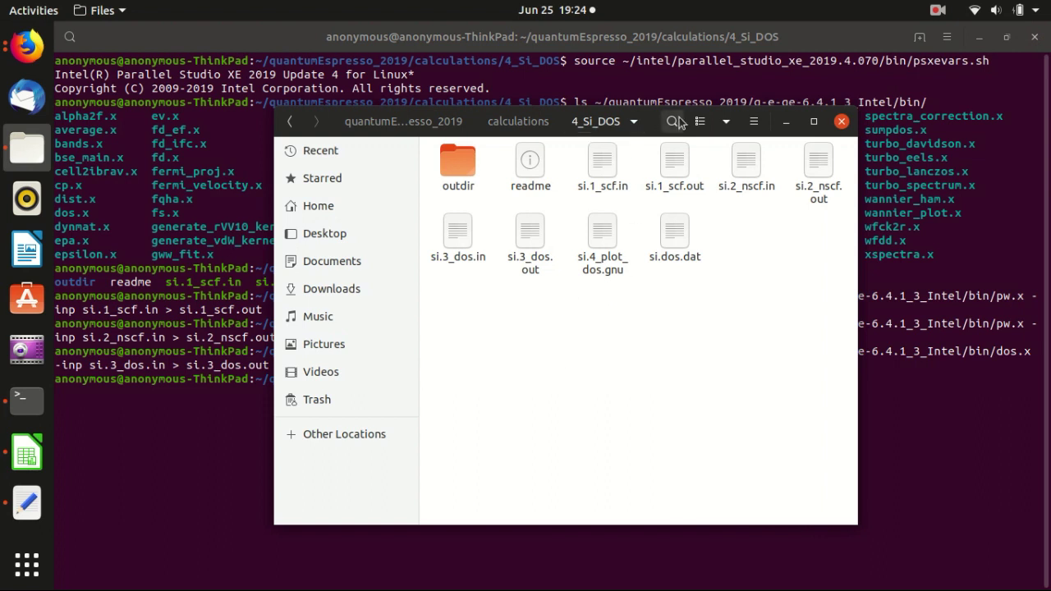
{"action": "left_click_drag", "start_coordinate": [665, 122], "coordinate": [717, 98]}
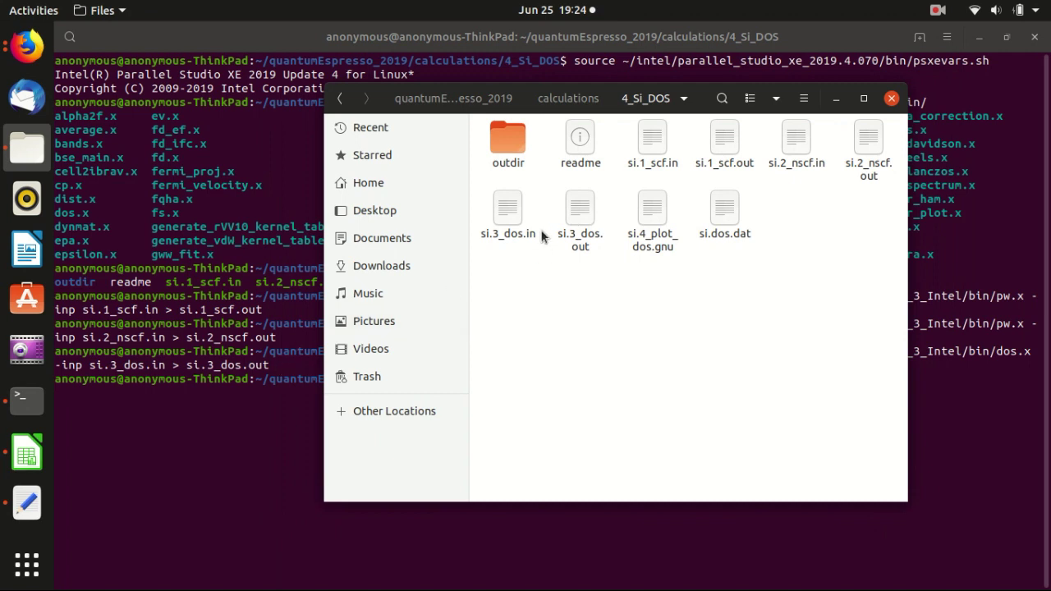
{"action": "double_click", "coordinate": [579, 210]}
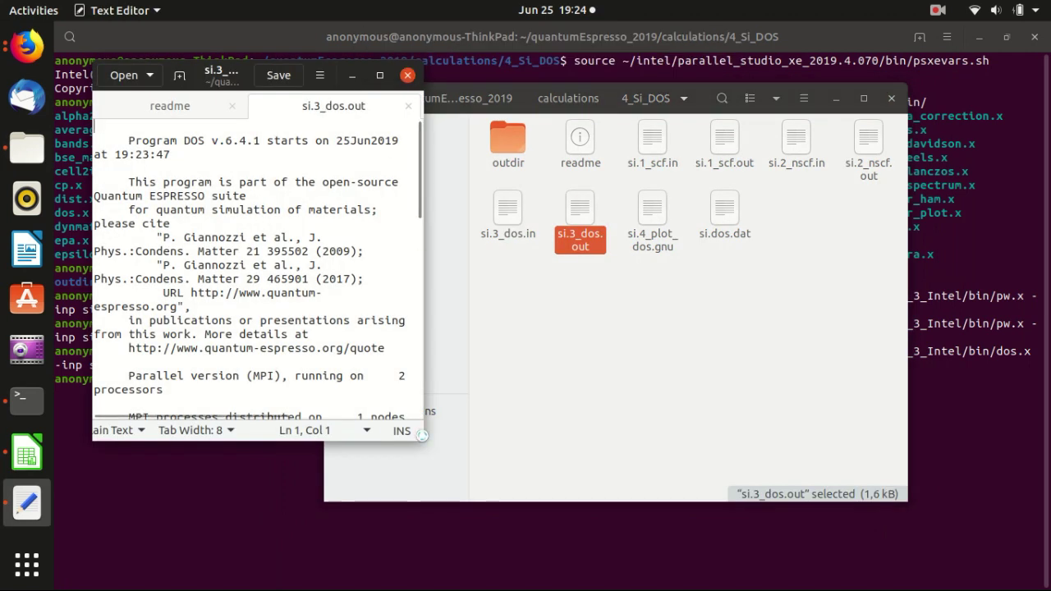
{"action": "left_click_drag", "start_coordinate": [417, 438], "coordinate": [603, 548]}
Read through si.3_dos.out to its end to check how the run finished, and close the file
{"action": "scroll", "coordinate": [542, 287], "scroll_direction": "down", "scroll_amount": 5}
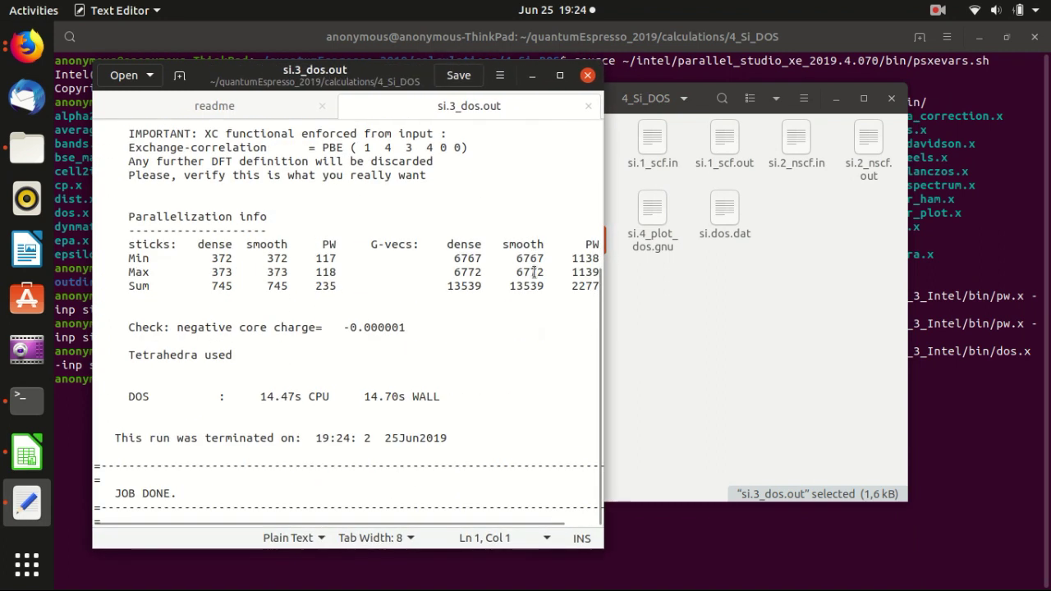
{"action": "scroll", "coordinate": [403, 282], "scroll_direction": "up", "scroll_amount": 2}
{"action": "scroll", "coordinate": [403, 282], "scroll_direction": "up", "scroll_amount": 3}
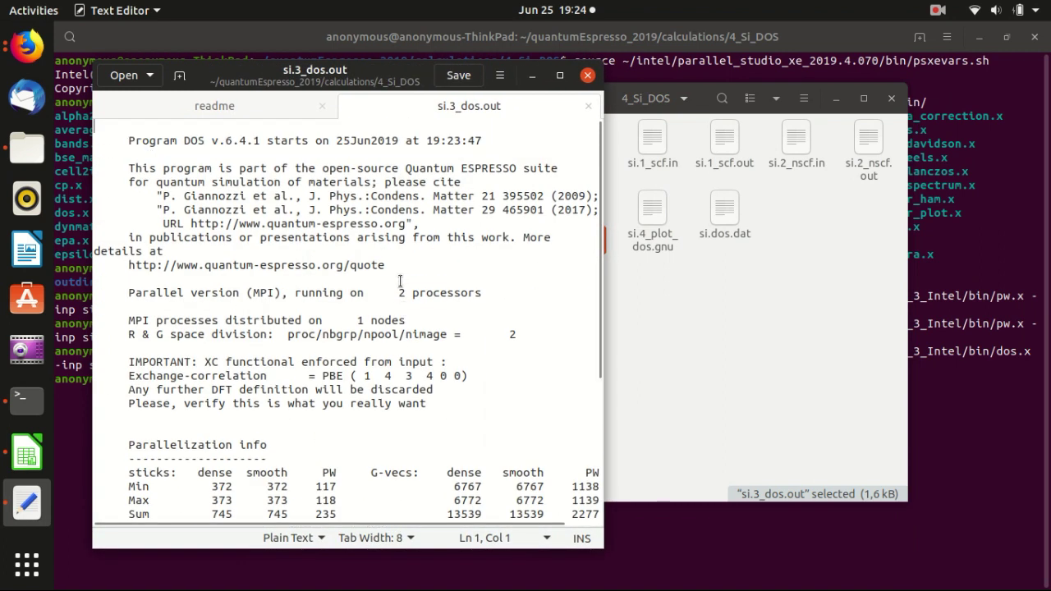
{"action": "scroll", "coordinate": [399, 288], "scroll_direction": "down", "scroll_amount": 5}
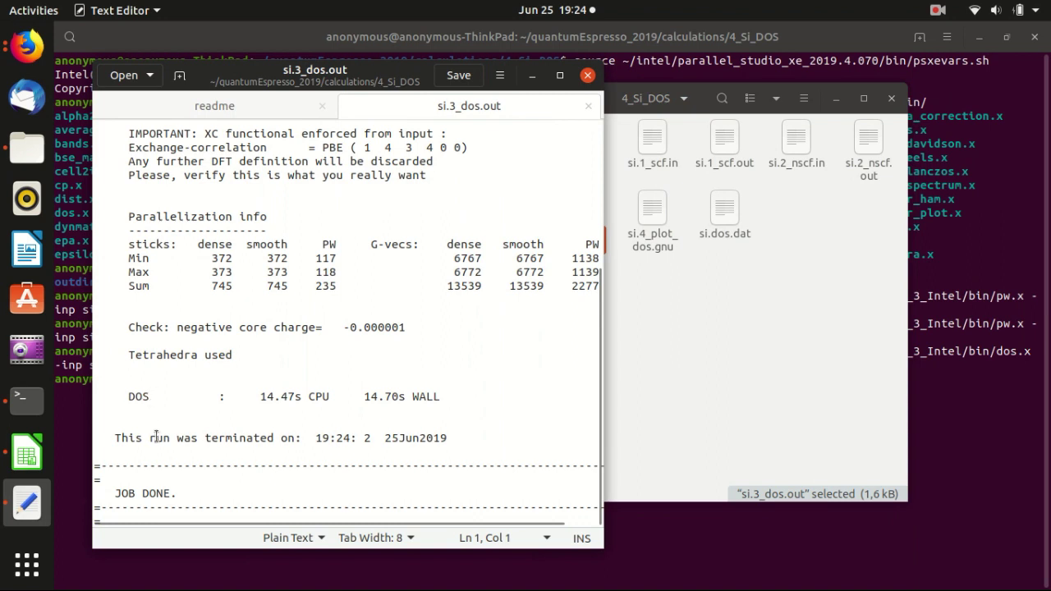
{"action": "scroll", "coordinate": [502, 408], "scroll_direction": "up", "scroll_amount": 5}
{"action": "scroll", "coordinate": [495, 404], "scroll_direction": "down", "scroll_amount": 5}
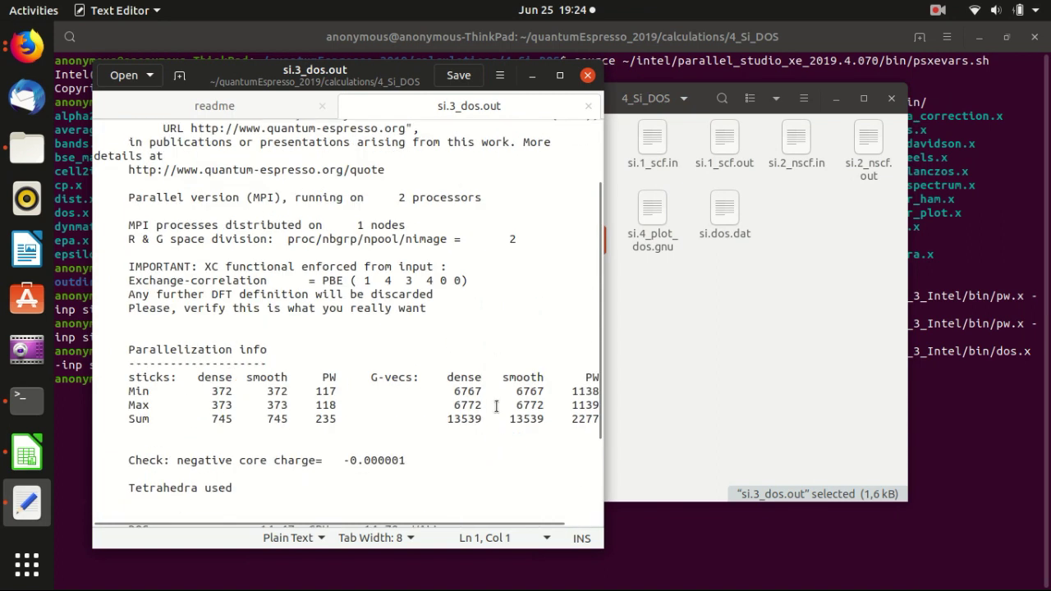
{"action": "scroll", "coordinate": [495, 404], "scroll_direction": "up", "scroll_amount": 5}
{"action": "left_click", "coordinate": [588, 106]}
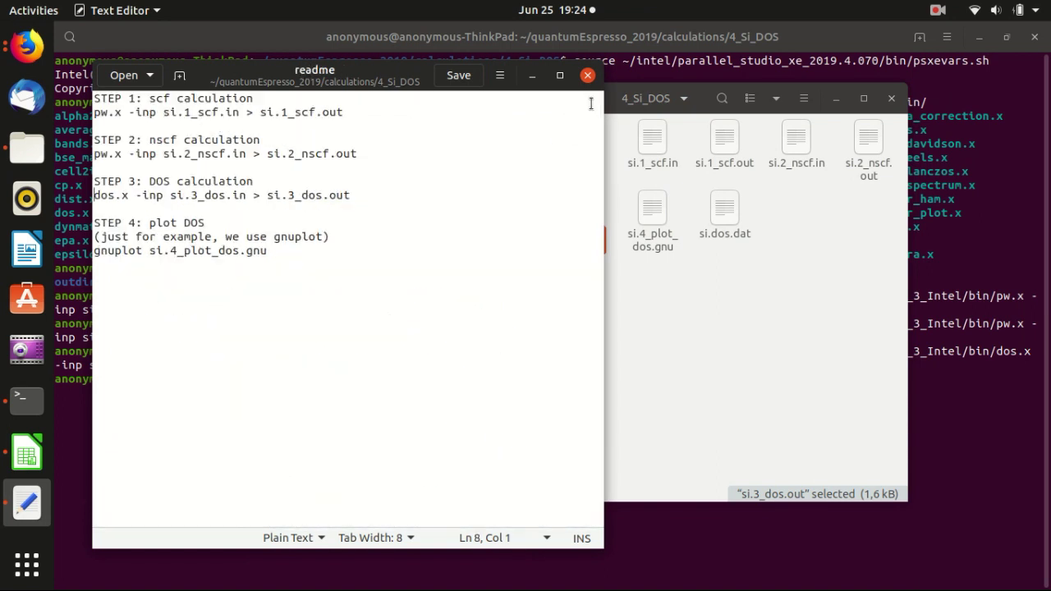
Open the si.dos.dat data file from the 4_Si_DOS folder
{"action": "left_click", "coordinate": [775, 371]}
{"action": "left_click", "coordinate": [723, 220]}
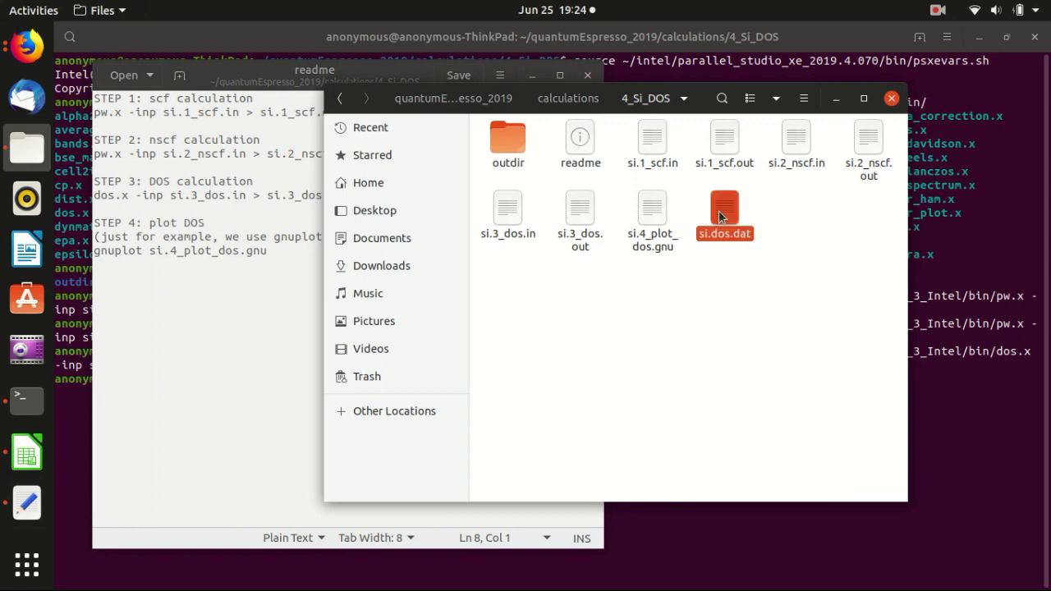
{"action": "left_click", "coordinate": [713, 296]}
{"action": "double_click", "coordinate": [721, 222]}
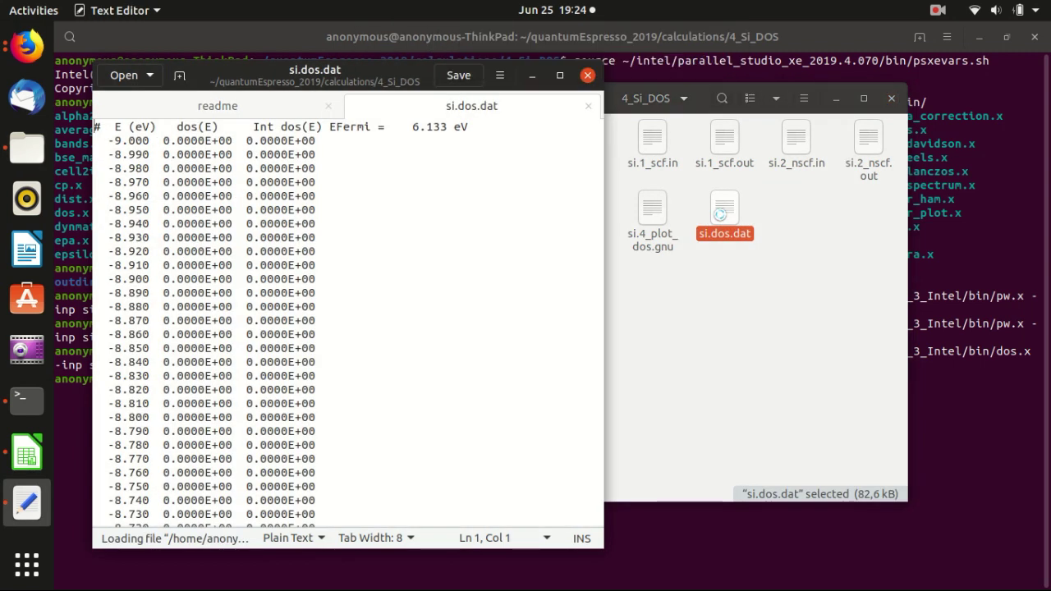
Examine the energy and dos(E) columns and the EFermi value in the header of si.dos.dat
{"action": "mouse_move", "coordinate": [600, 135]}
{"action": "left_mouse_down"}
{"action": "mouse_move", "coordinate": [563, 479]}
{"action": "mouse_move", "coordinate": [561, 320]}
{"action": "mouse_move", "coordinate": [580, 134]}
{"action": "left_mouse_up"}
{"action": "left_click_drag", "start_coordinate": [119, 133], "coordinate": [123, 267]}
{"action": "left_click", "coordinate": [123, 236]}
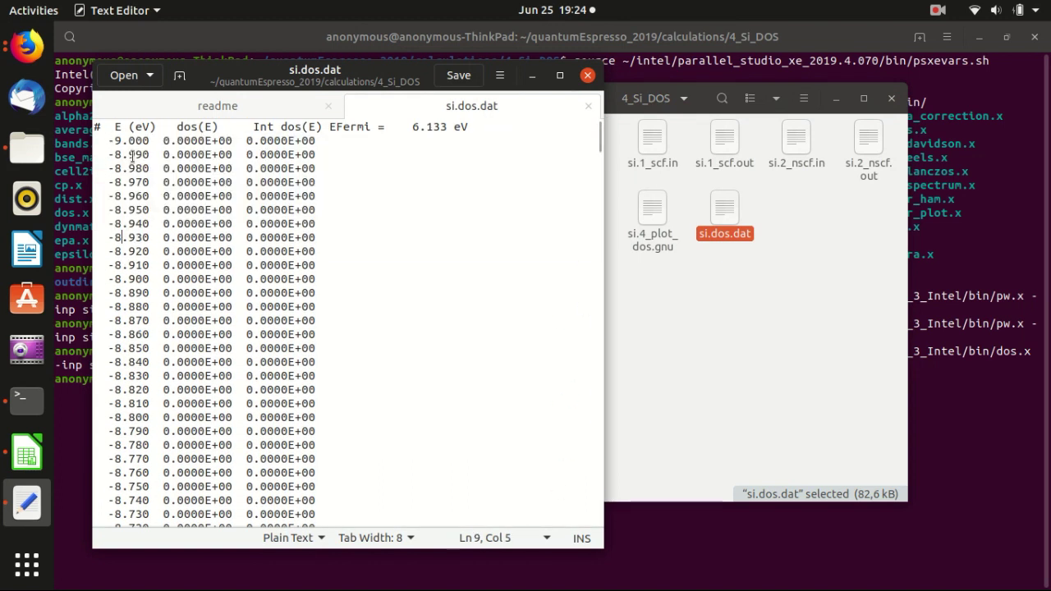
{"action": "left_click", "coordinate": [185, 126]}
{"action": "double_click", "coordinate": [197, 168]}
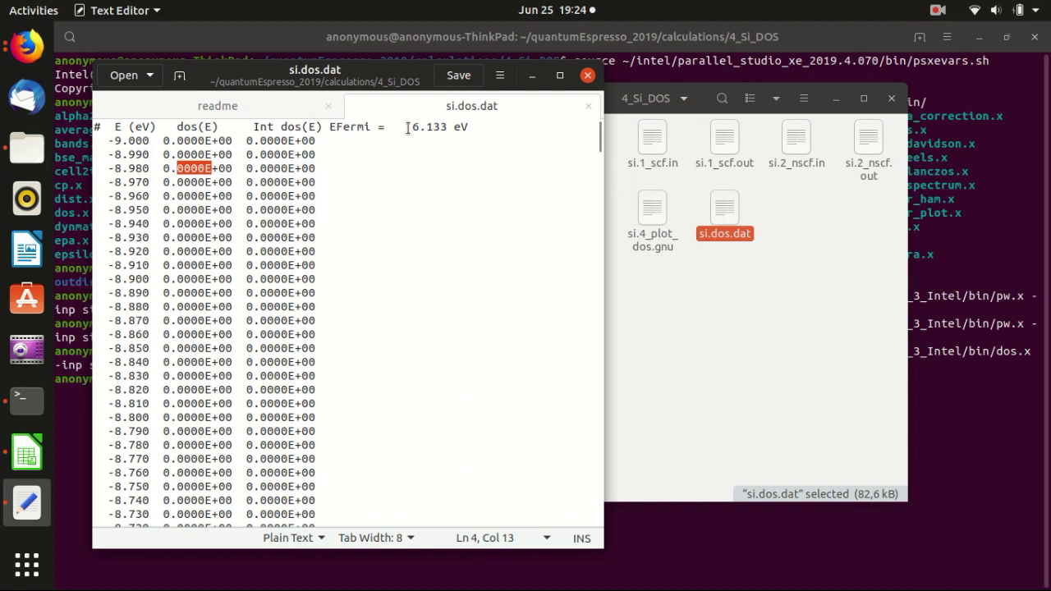
{"action": "left_click_drag", "start_coordinate": [414, 126], "coordinate": [447, 126]}
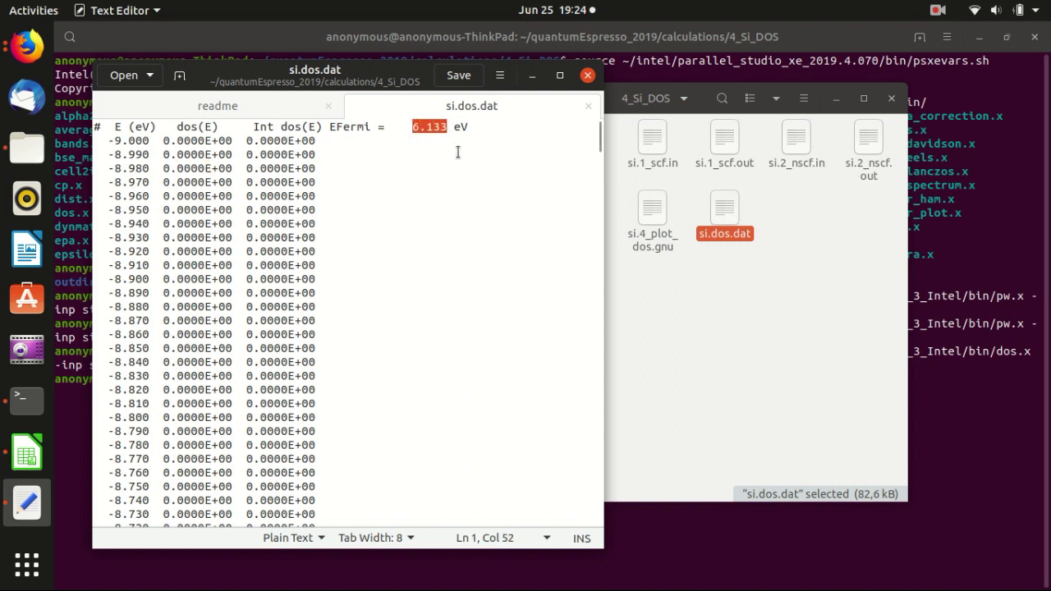
{"action": "left_click", "coordinate": [460, 153]}
Open si.2_nscf.out from the 4_Si_DOS folder and locate the Fermi energy line near its end, widening the window
{"action": "left_click", "coordinate": [660, 298]}
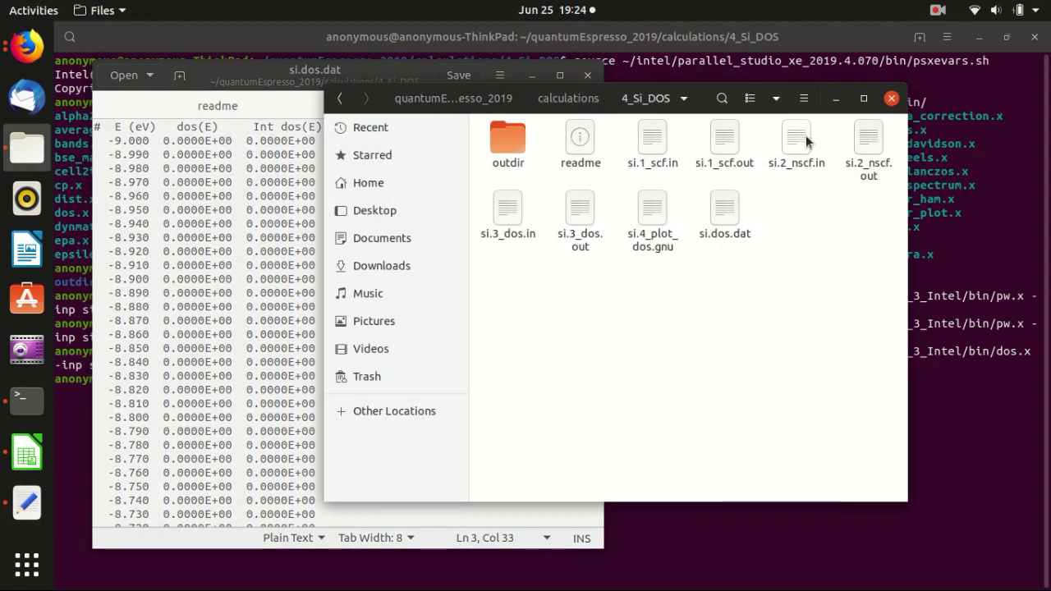
{"action": "left_click", "coordinate": [868, 146]}
{"action": "left_click", "coordinate": [859, 225]}
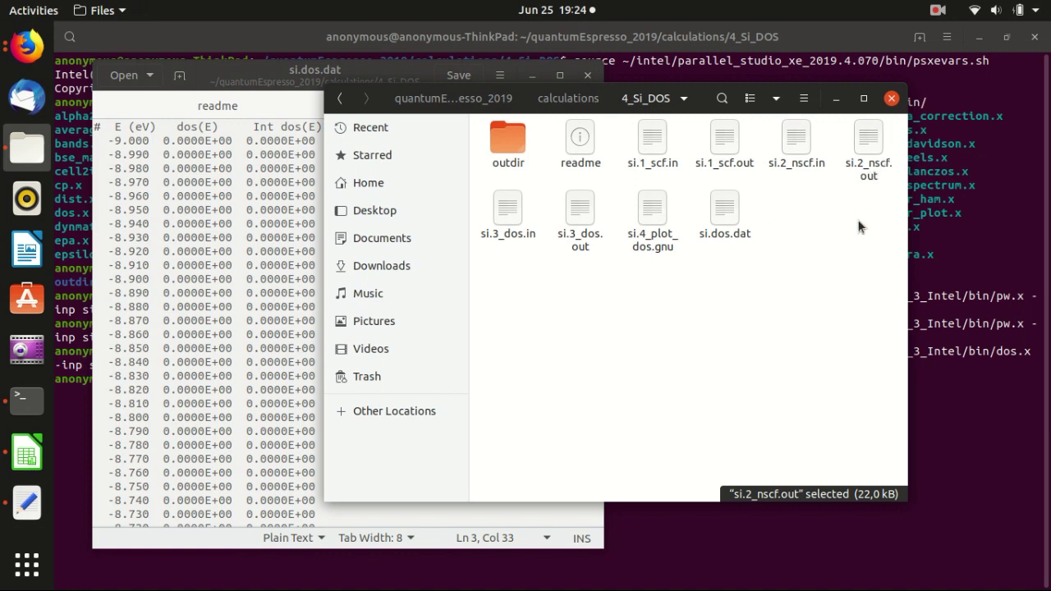
{"action": "double_click", "coordinate": [867, 144]}
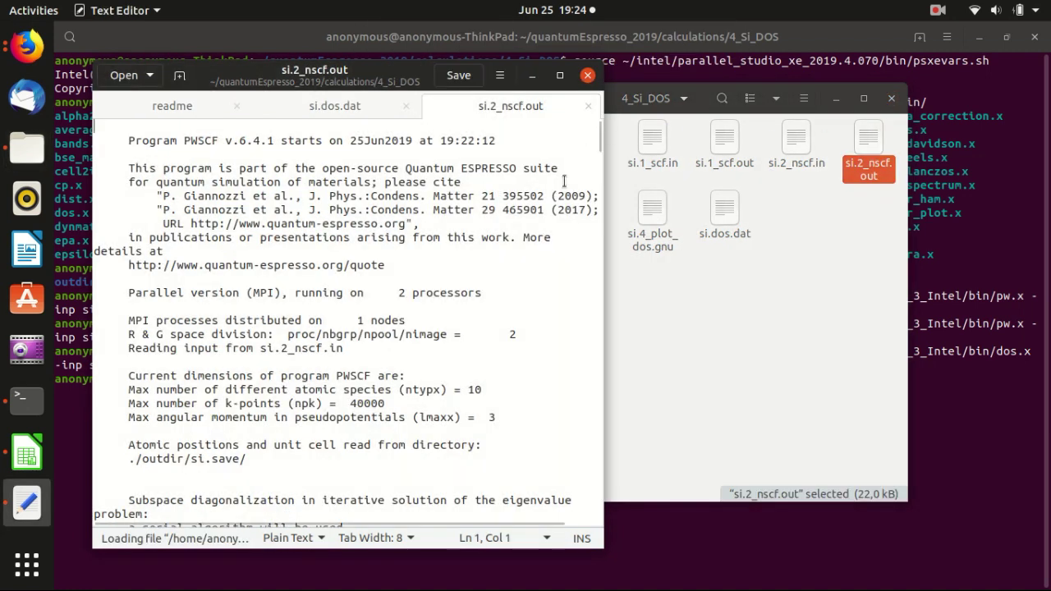
{"action": "scroll", "coordinate": [601, 139], "scroll_direction": "down", "scroll_amount": 3}
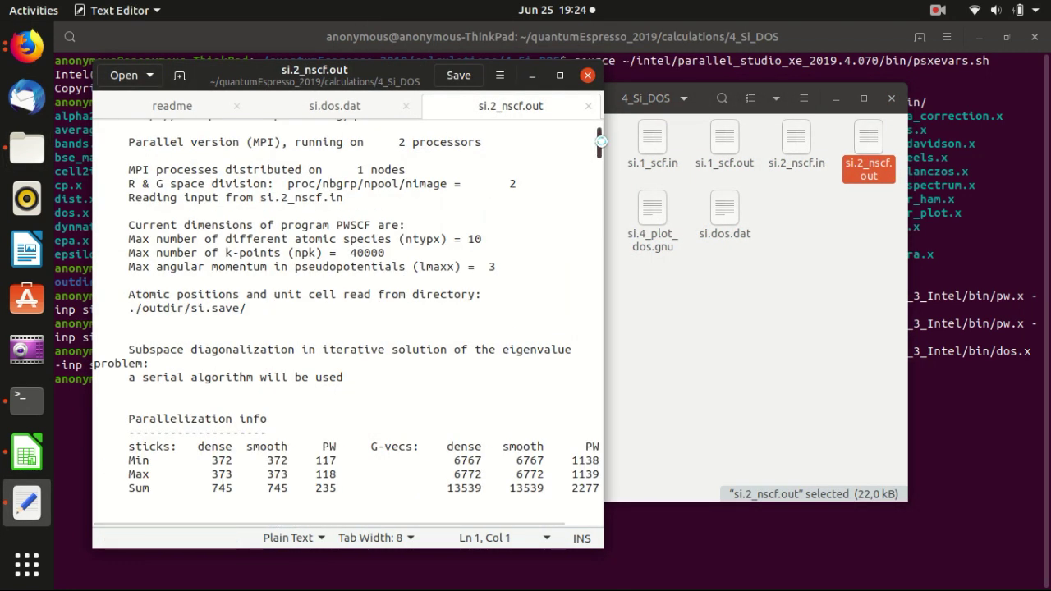
{"action": "left_click_drag", "start_coordinate": [600, 139], "coordinate": [715, 489]}
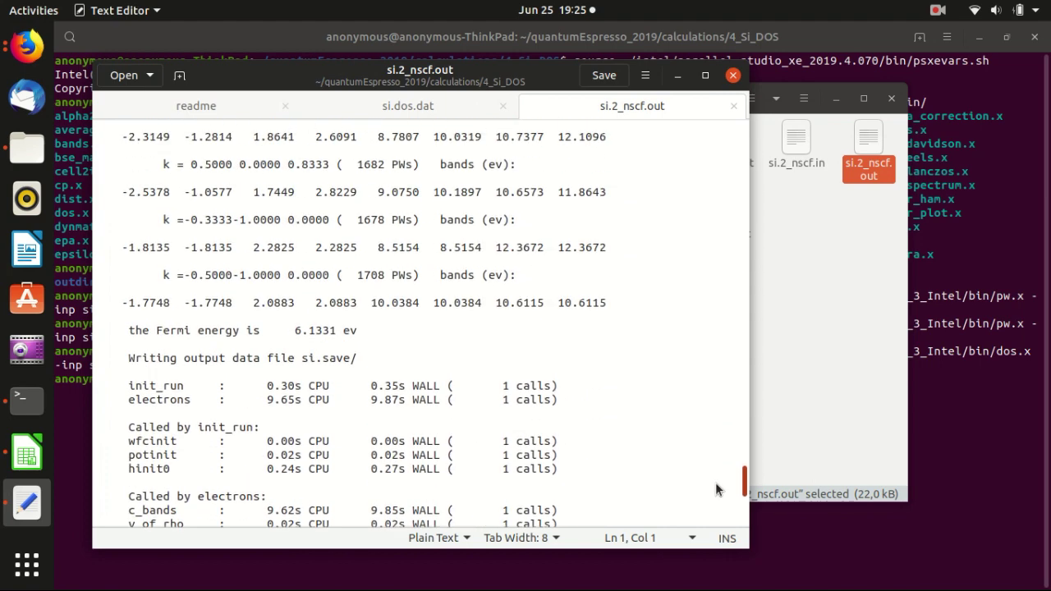
Highlight the Fermi energy in si.2_nscf.out and return to si.dos.dat to compare it with EFermi
{"action": "left_click", "coordinate": [297, 371]}
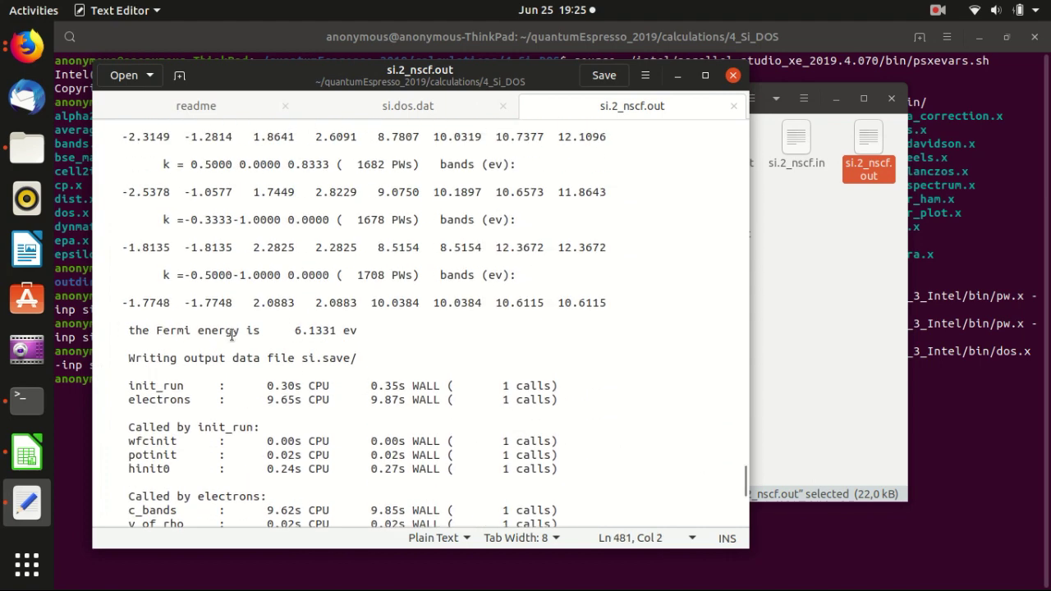
{"action": "left_click_drag", "start_coordinate": [131, 335], "coordinate": [293, 330]}
{"action": "left_click", "coordinate": [322, 334]}
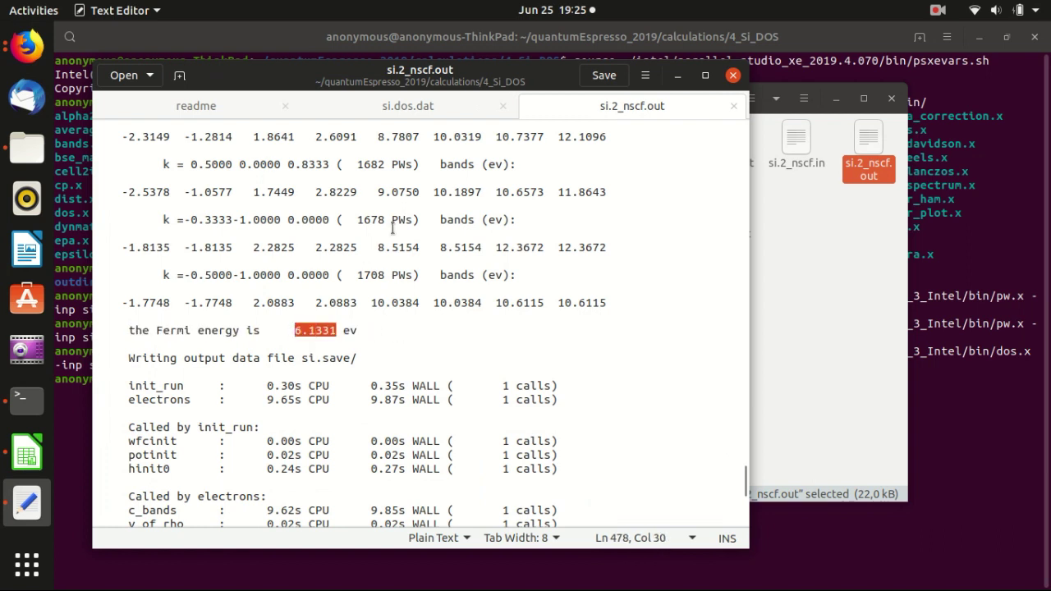
{"action": "left_click", "coordinate": [398, 106]}
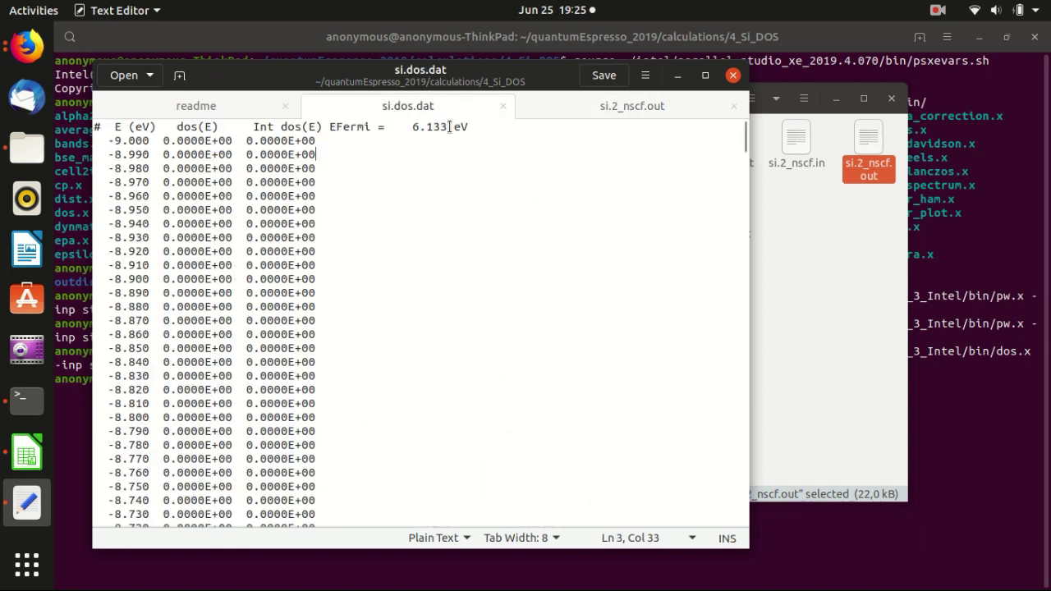
Close si.2_nscf.out and review the energy and dos(E) columns of si.dos.dat
{"action": "left_click", "coordinate": [732, 106]}
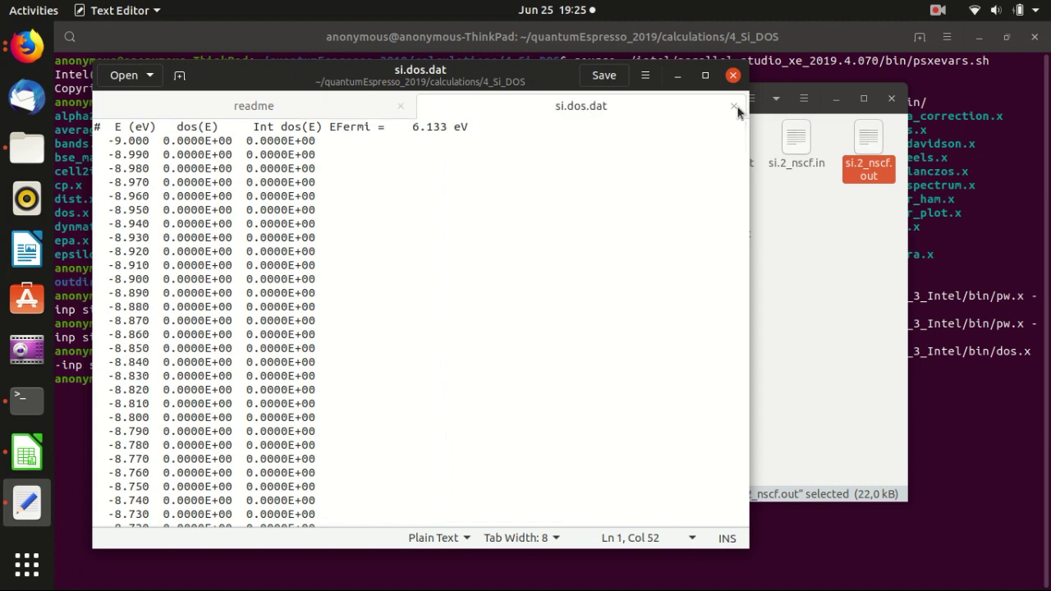
{"action": "left_click", "coordinate": [594, 250]}
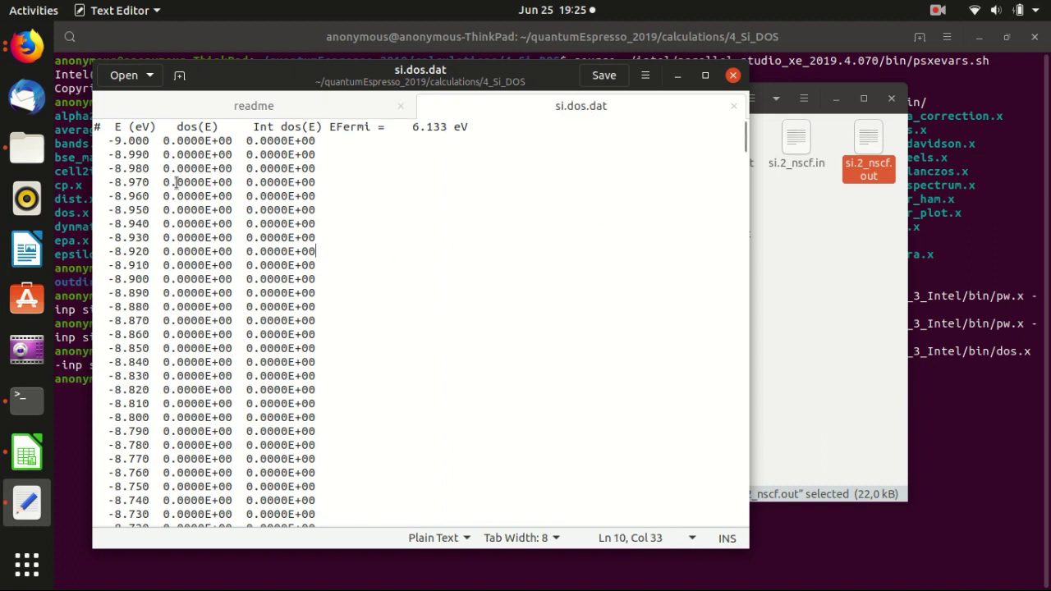
{"action": "left_click", "coordinate": [176, 182]}
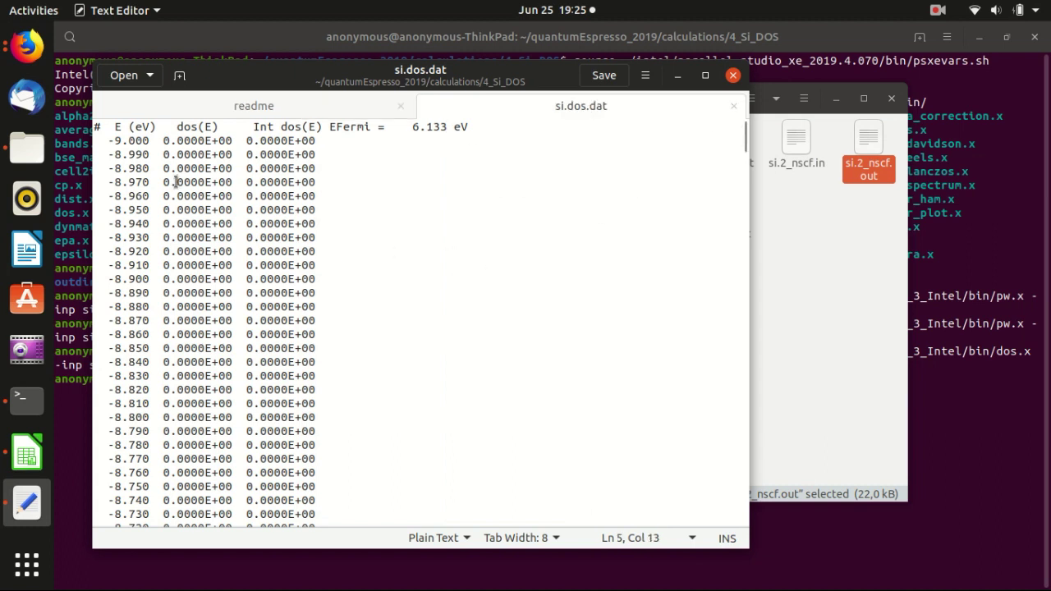
{"action": "left_click", "coordinate": [129, 142]}
{"action": "left_click_drag", "start_coordinate": [114, 139], "coordinate": [135, 263]}
{"action": "left_click", "coordinate": [136, 181]}
{"action": "left_click", "coordinate": [129, 262]}
Open the gnuplot script si.4_plot_dos.gnu from the 4_Si_DOS folder
{"action": "left_click", "coordinate": [808, 239]}
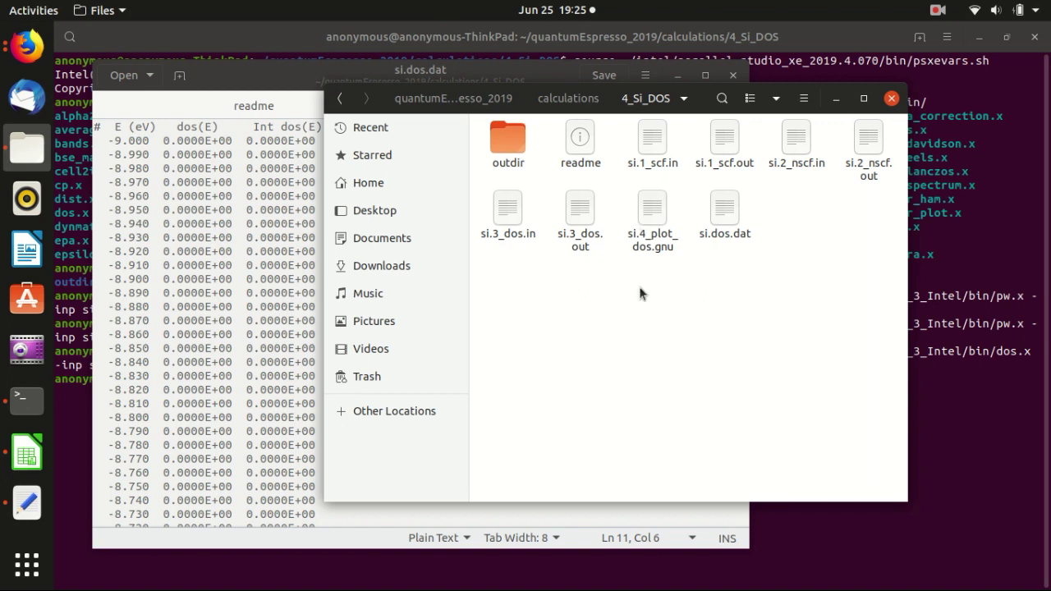
{"action": "double_click", "coordinate": [651, 212]}
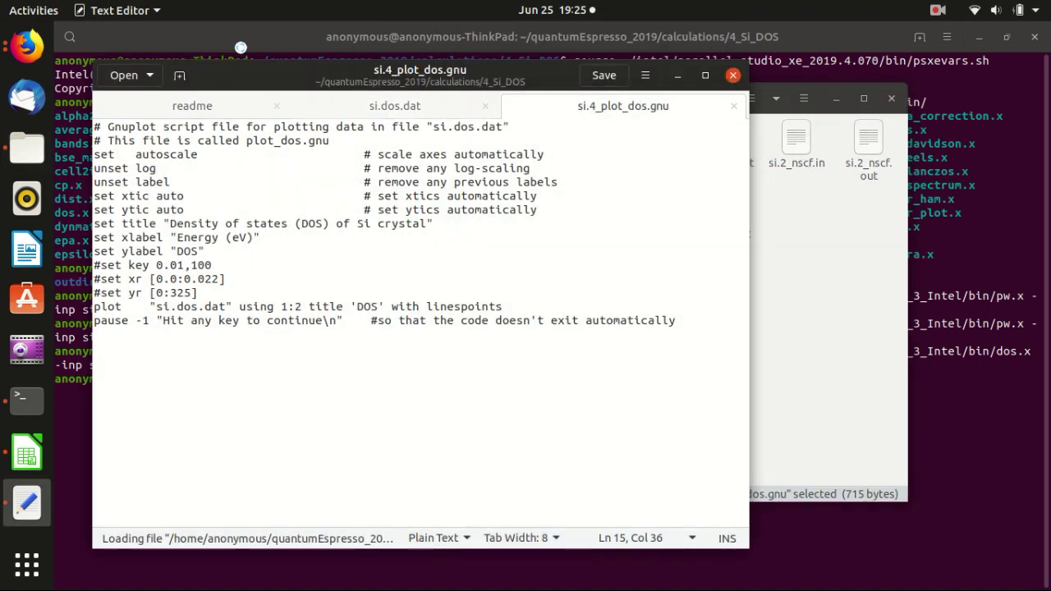
Switch to the terminal, start gnuplot and plot columns 1:2 of "si.dos.dat"
{"action": "left_click", "coordinate": [239, 45]}
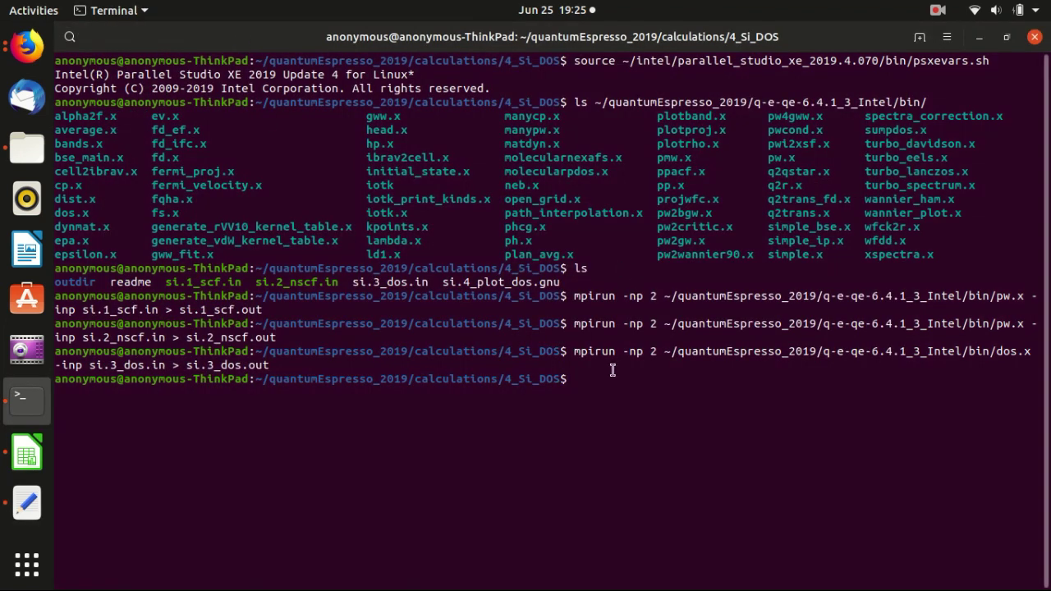
{"action": "type", "text": "gnuplot"}
{"action": "key", "text": "Return"}
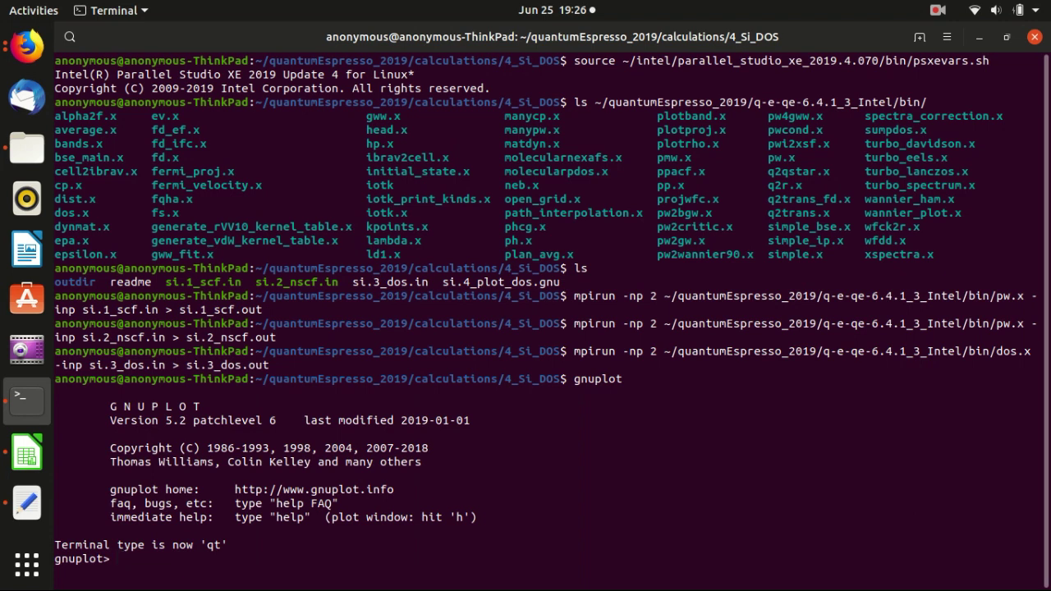
{"action": "type", "text": "plot \"si.dos.dat\" "}
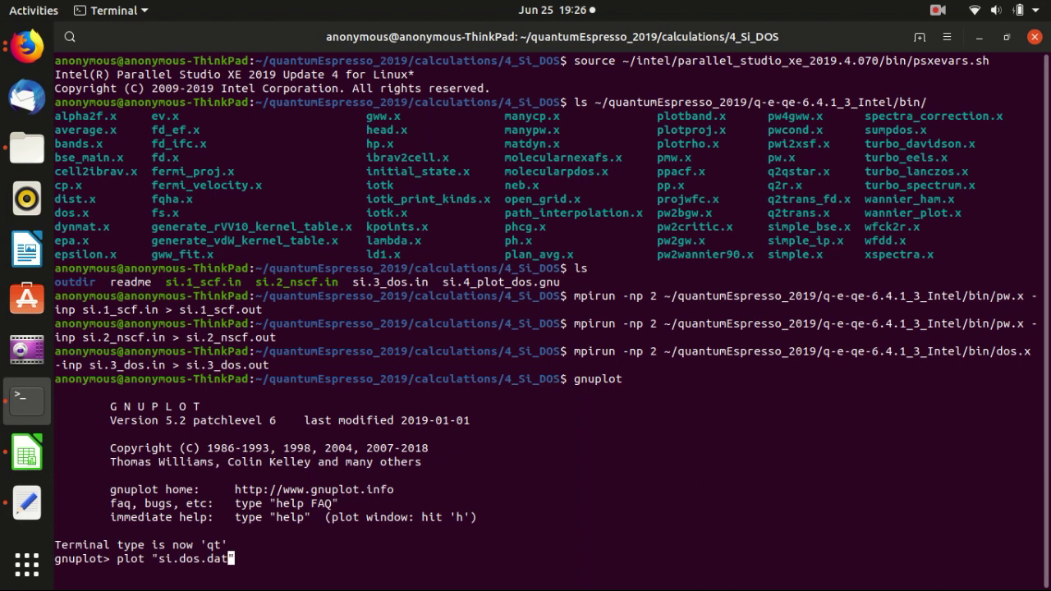
{"action": "type", "text": "using 1:2"}
{"action": "key", "text": "Return"}
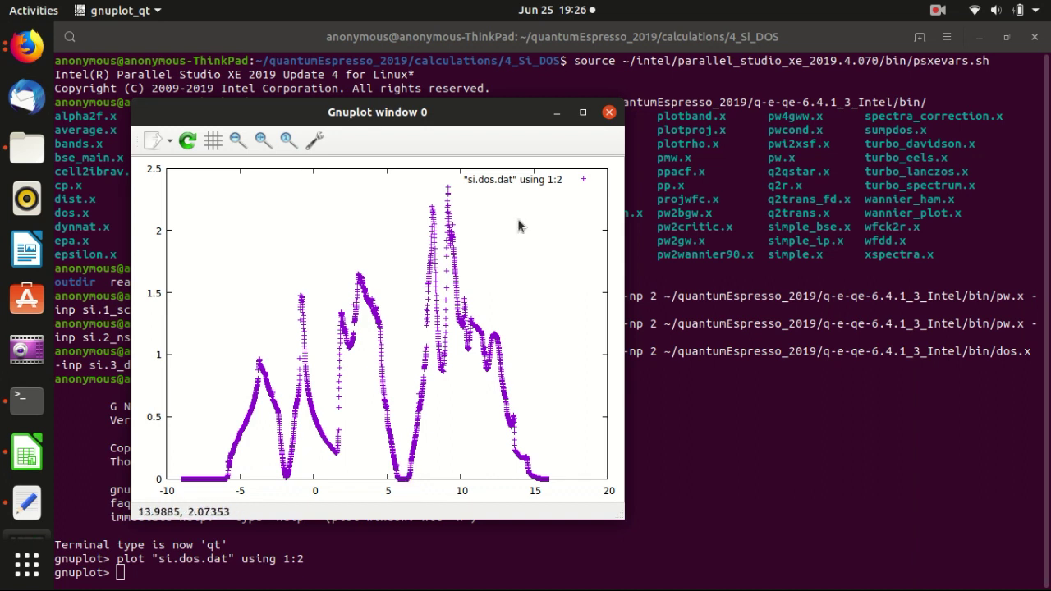
Close the plot window, exit gnuplot and clear the terminal
{"action": "left_click", "coordinate": [609, 111]}
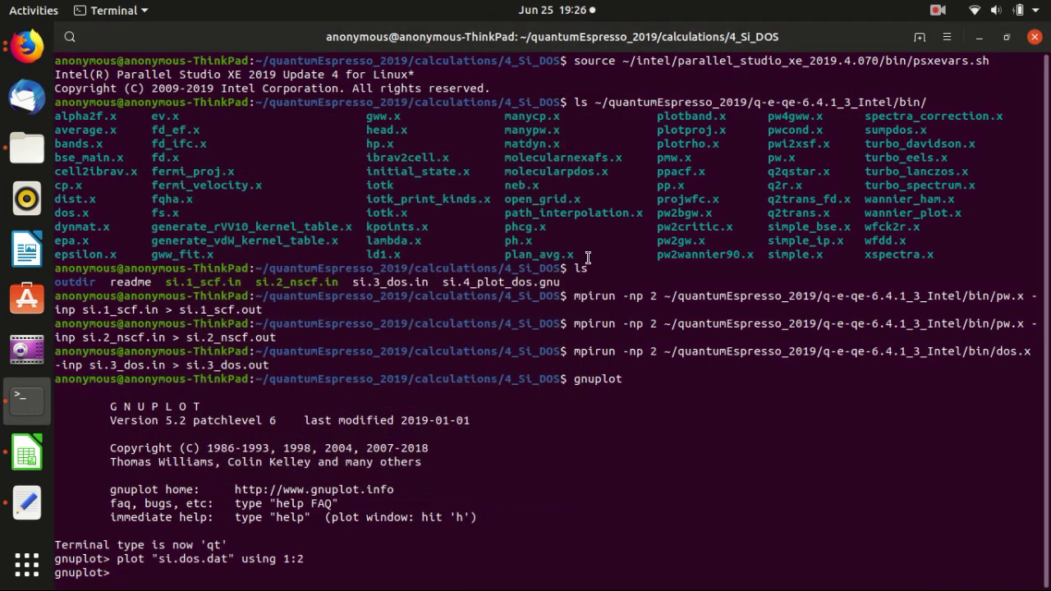
{"action": "type", "text": "exit"}
{"action": "key", "text": "Return"}
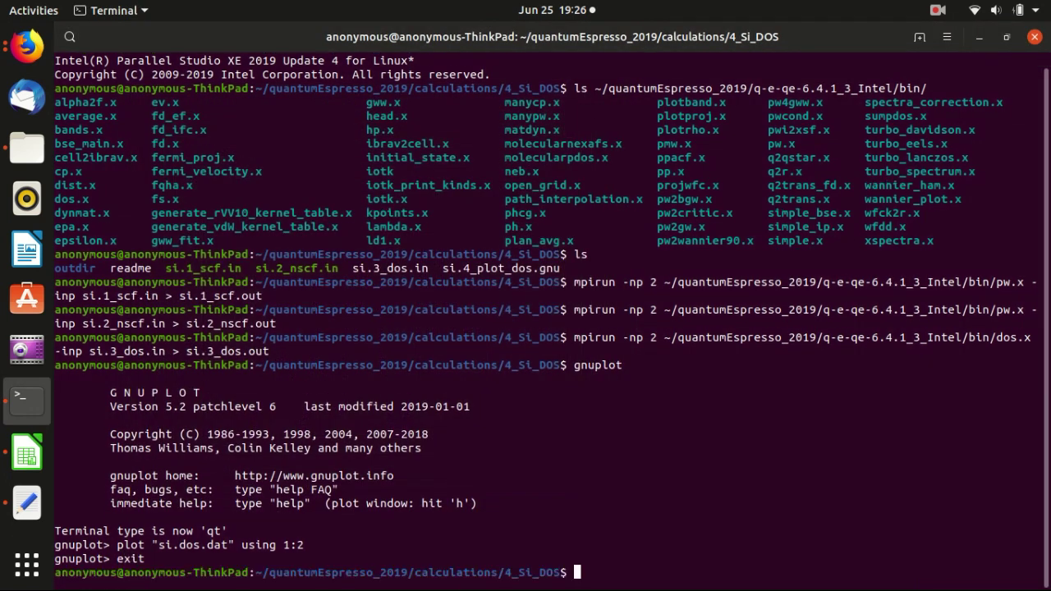
{"action": "type", "text": "clear"}
{"action": "key", "text": "Return"}
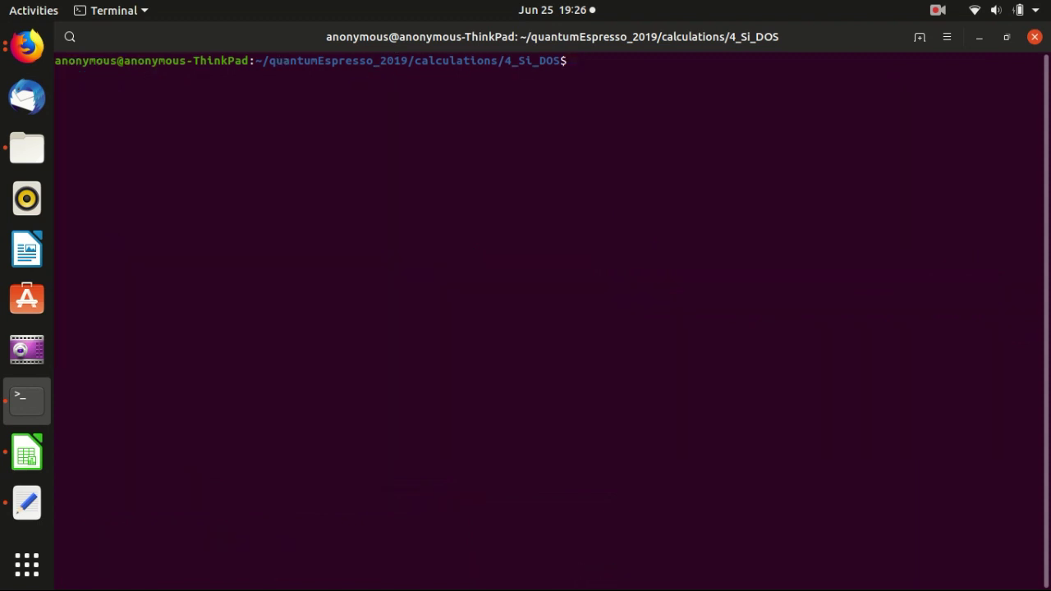
Bring up the si.4_plot_dos.gnu script again from the 4_Si_DOS folder
{"action": "left_click", "coordinate": [30, 148]}
{"action": "left_click", "coordinate": [704, 340]}
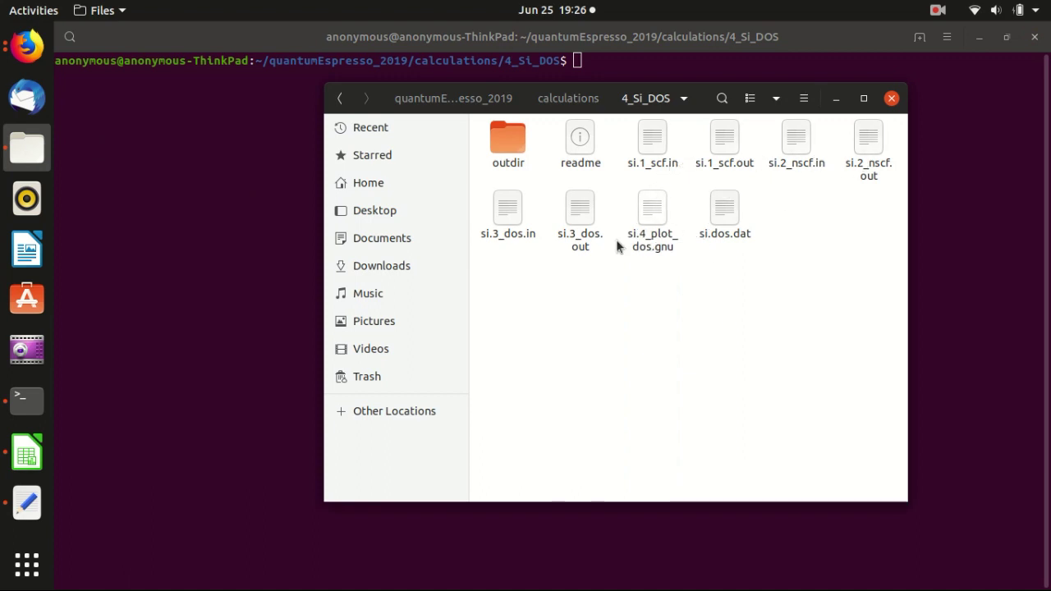
{"action": "left_click", "coordinate": [648, 218]}
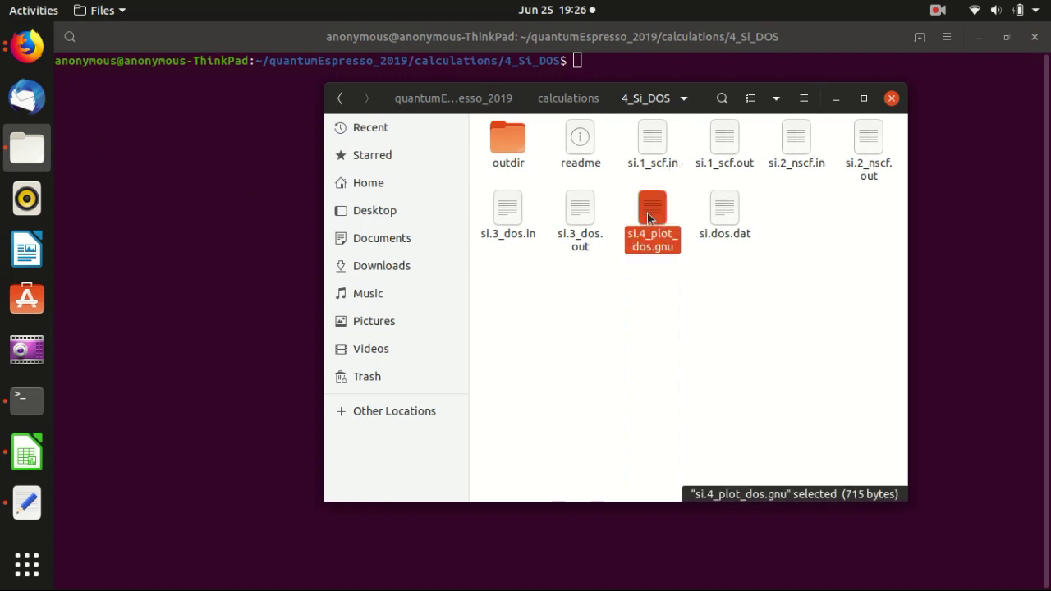
{"action": "double_click", "coordinate": [648, 218]}
{"action": "left_click", "coordinate": [363, 195]}
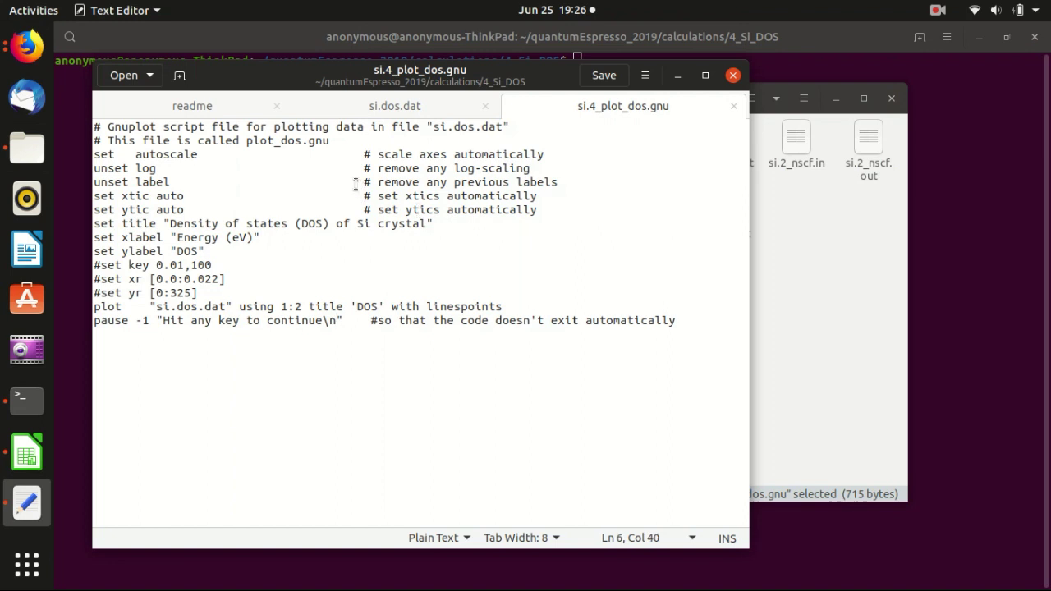
Review the autoscale, tic, title, xlabel and ylabel settings in si.4_plot_dos.gnu
{"action": "double_click", "coordinate": [166, 154]}
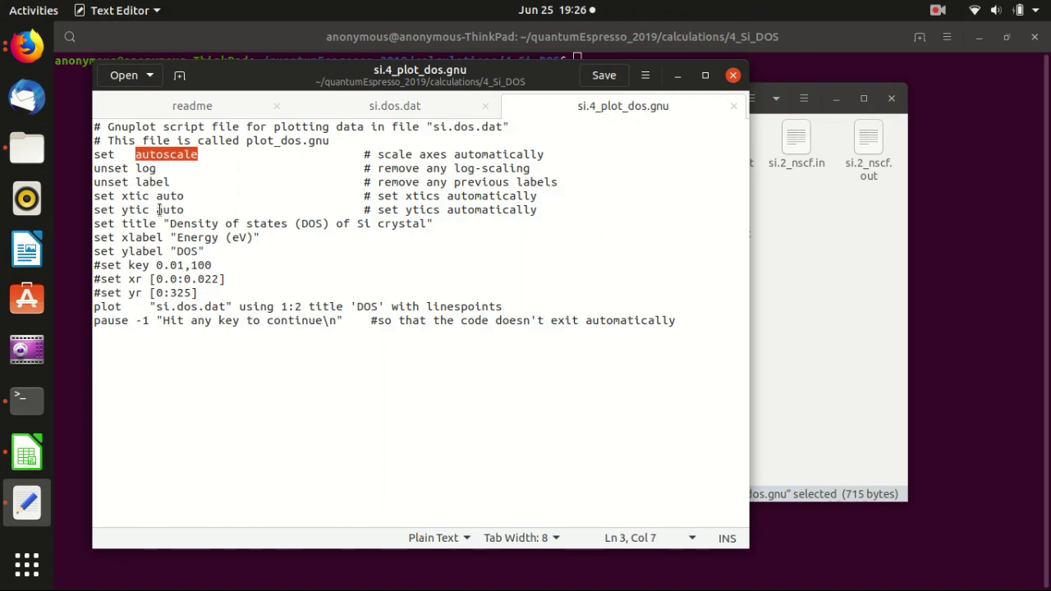
{"action": "double_click", "coordinate": [137, 196]}
{"action": "left_click", "coordinate": [142, 224]}
{"action": "double_click", "coordinate": [142, 224]}
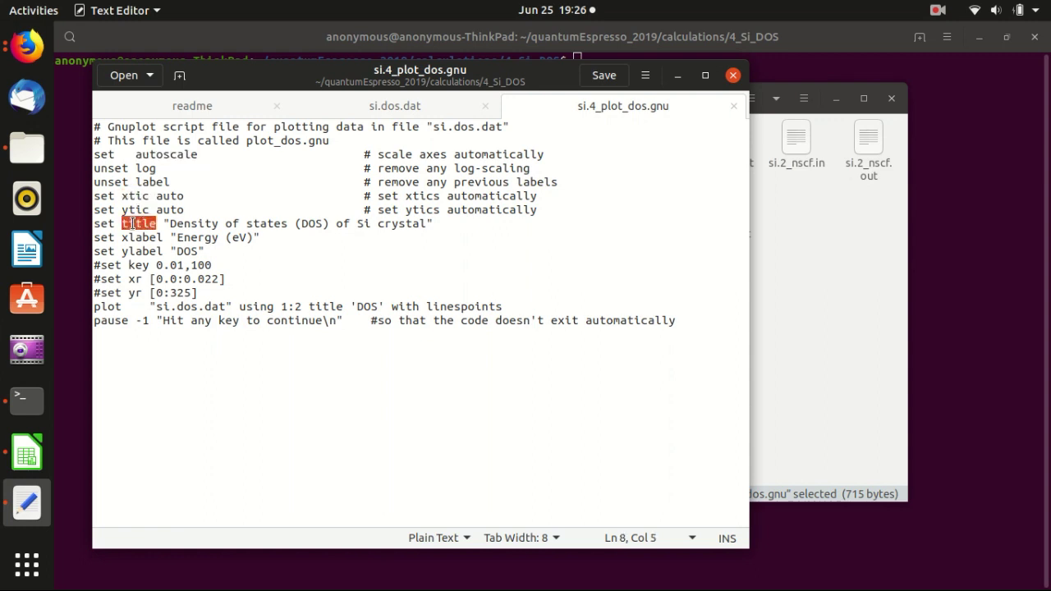
{"action": "double_click", "coordinate": [137, 238]}
{"action": "double_click", "coordinate": [142, 250]}
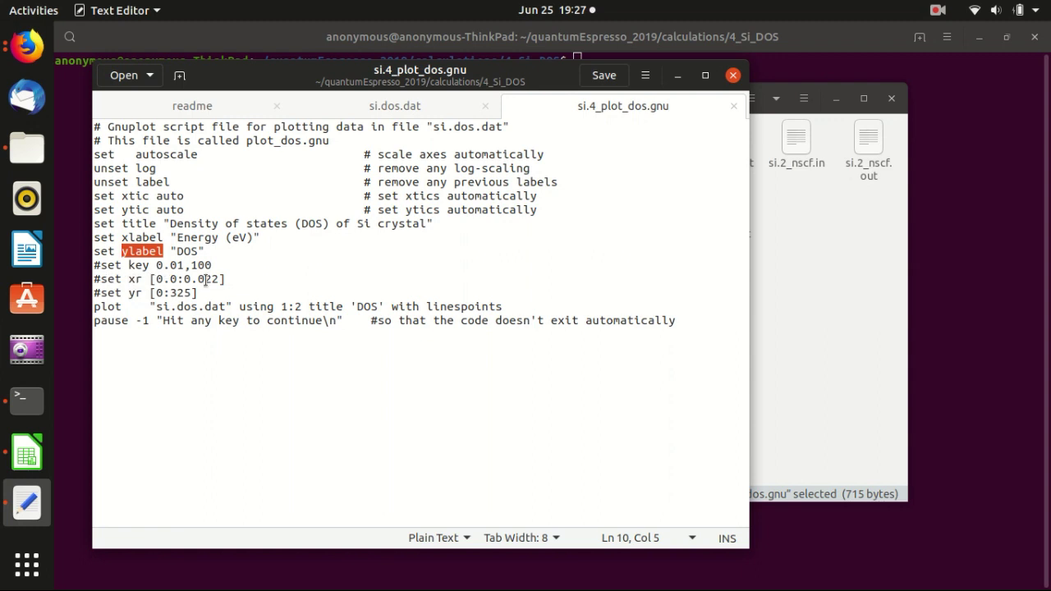
Examine the commented axis ranges, the plot command with linespoints and the pause line in the script
{"action": "left_click", "coordinate": [184, 278]}
{"action": "double_click", "coordinate": [181, 293]}
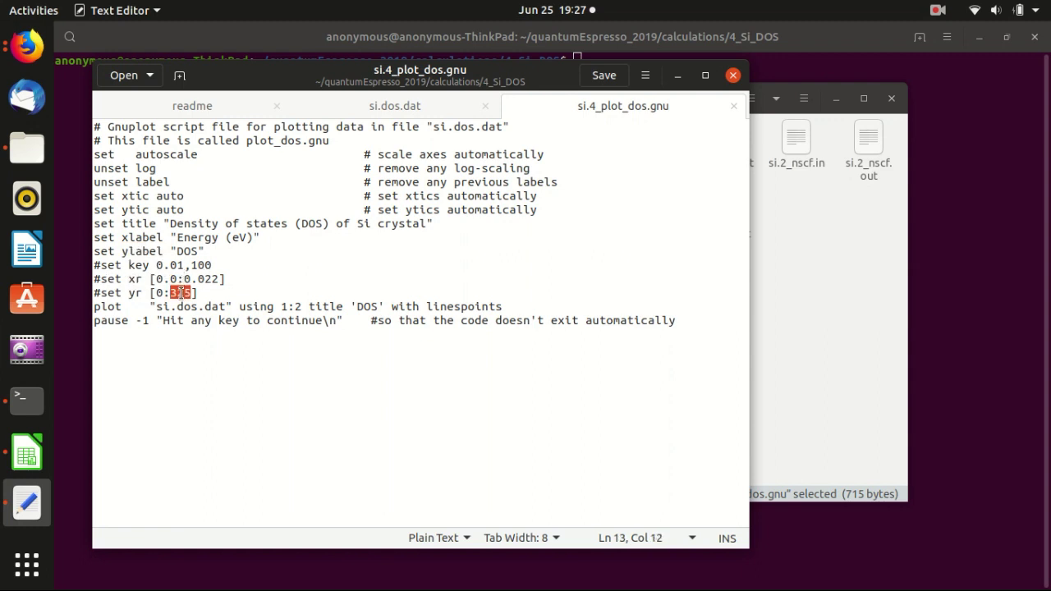
{"action": "left_click_drag", "start_coordinate": [202, 315], "coordinate": [205, 306]}
{"action": "left_click", "coordinate": [261, 306]}
{"action": "double_click", "coordinate": [448, 305]}
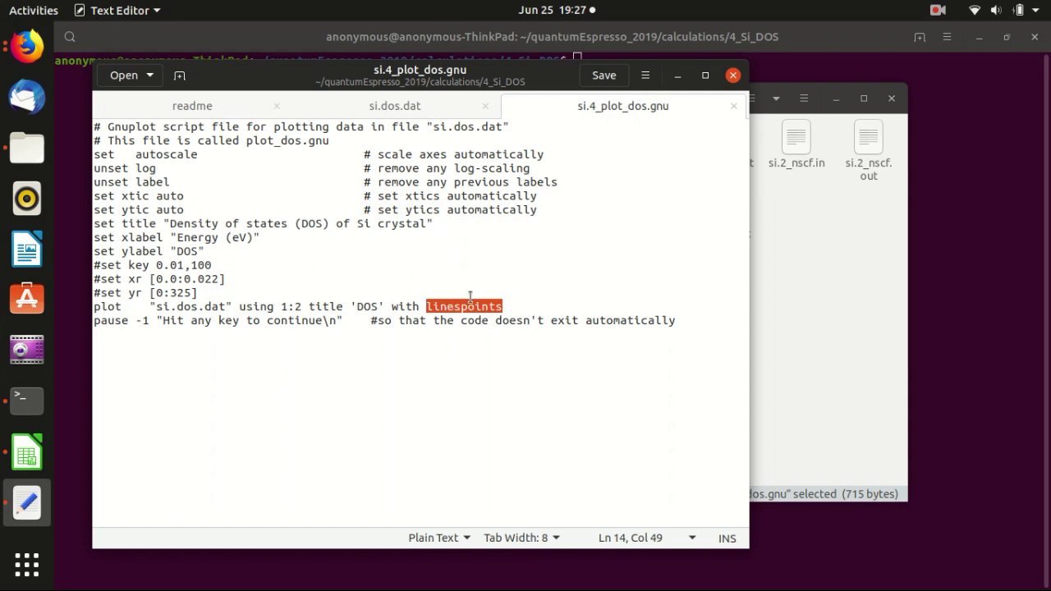
{"action": "left_click_drag", "start_coordinate": [97, 320], "coordinate": [341, 322]}
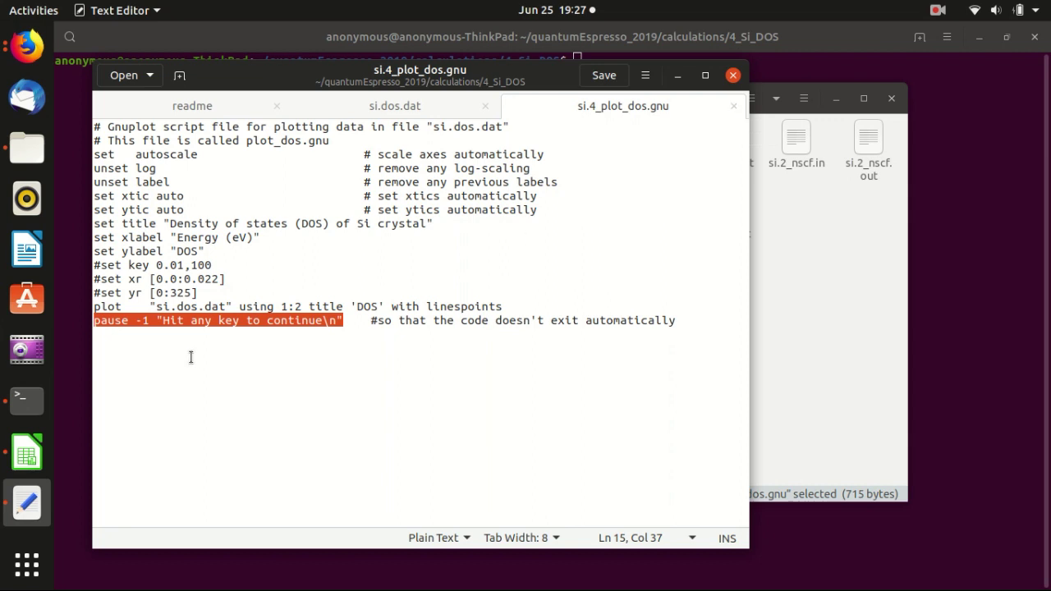
{"action": "left_click", "coordinate": [231, 320]}
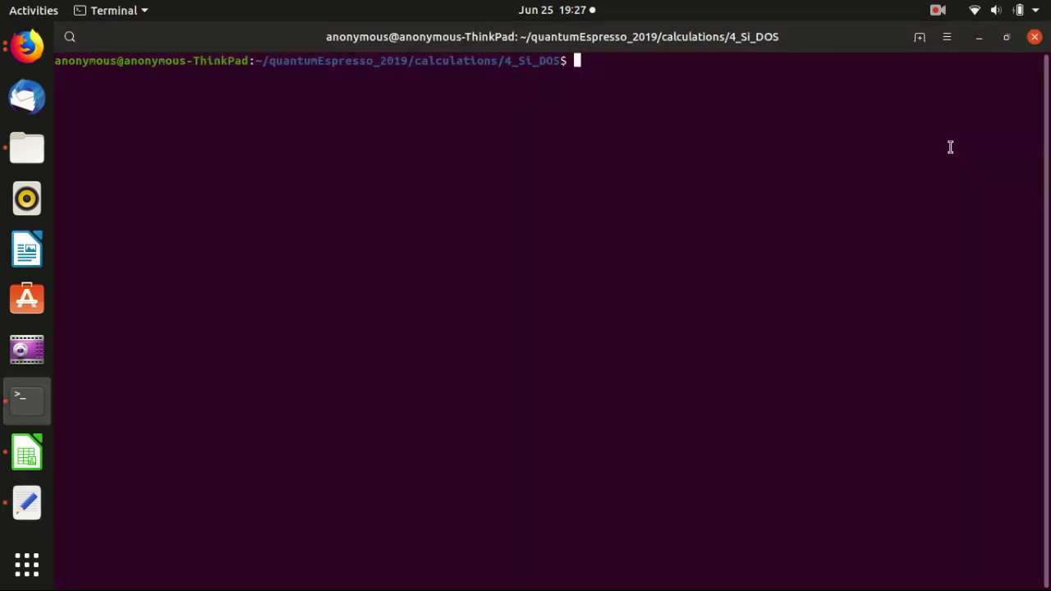
Run gnuplot on "si.4_plot_dos.gnu" from the terminal and move the resulting plot window higher on the desktop
{"action": "left_click", "coordinate": [949, 147]}
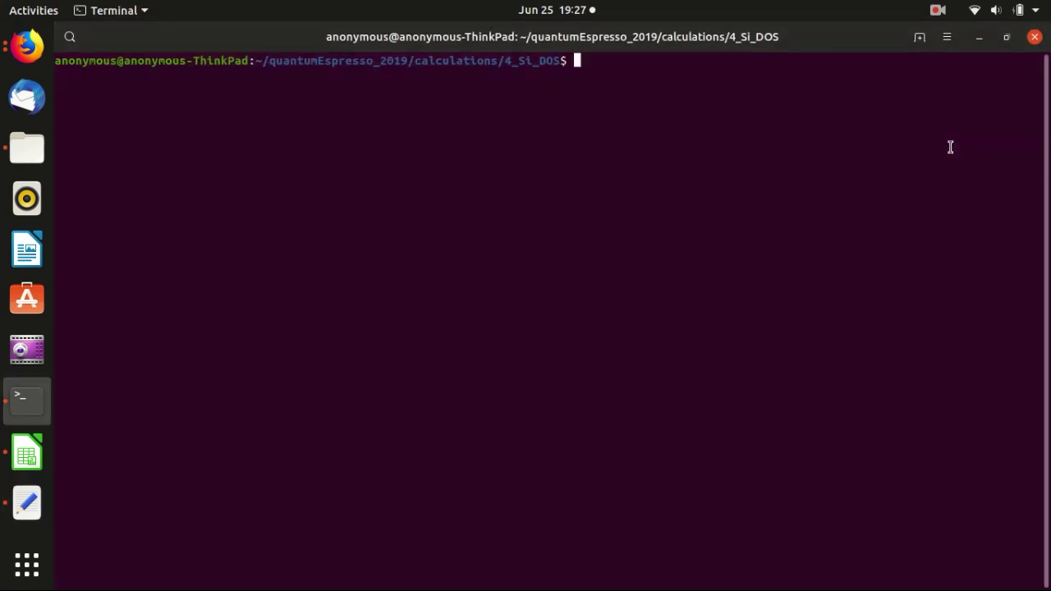
{"action": "type", "text": "gnuplot \"si."}
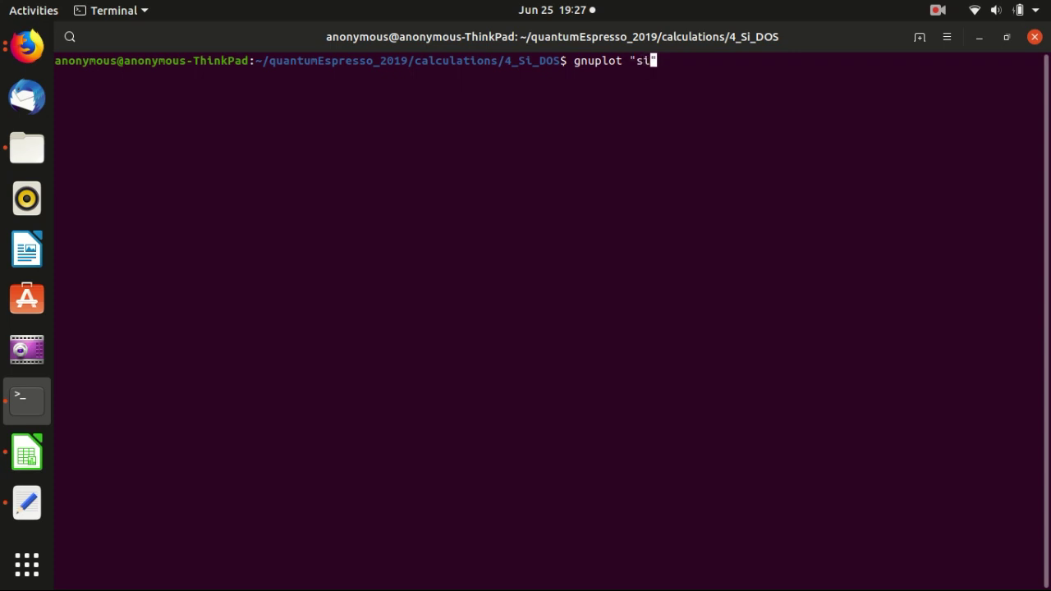
{"action": "type", "text": "4_plot_dos.gnu"}
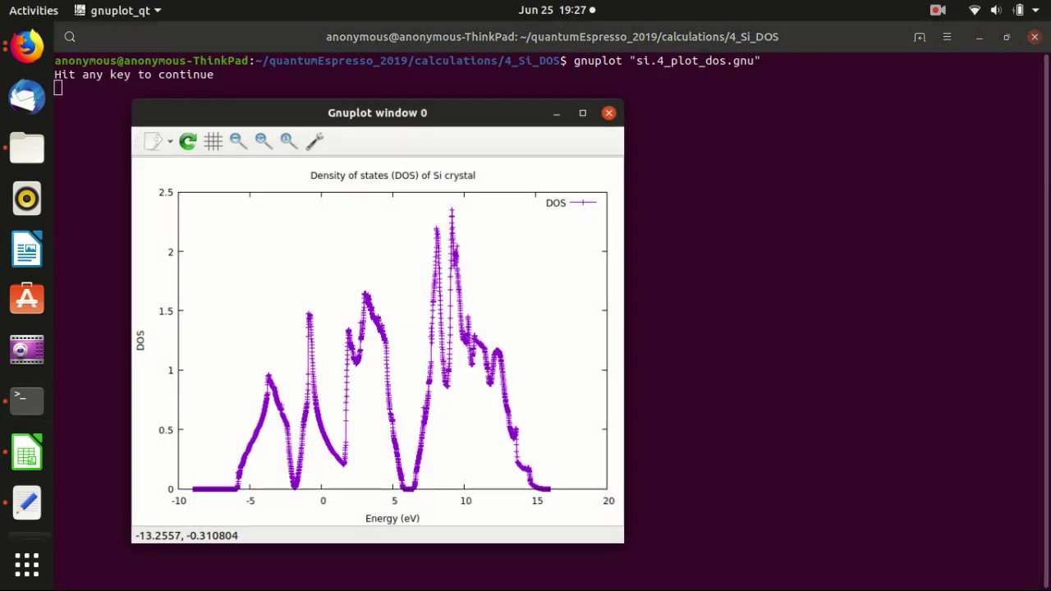
{"action": "left_click_drag", "start_coordinate": [462, 108], "coordinate": [451, 61]}
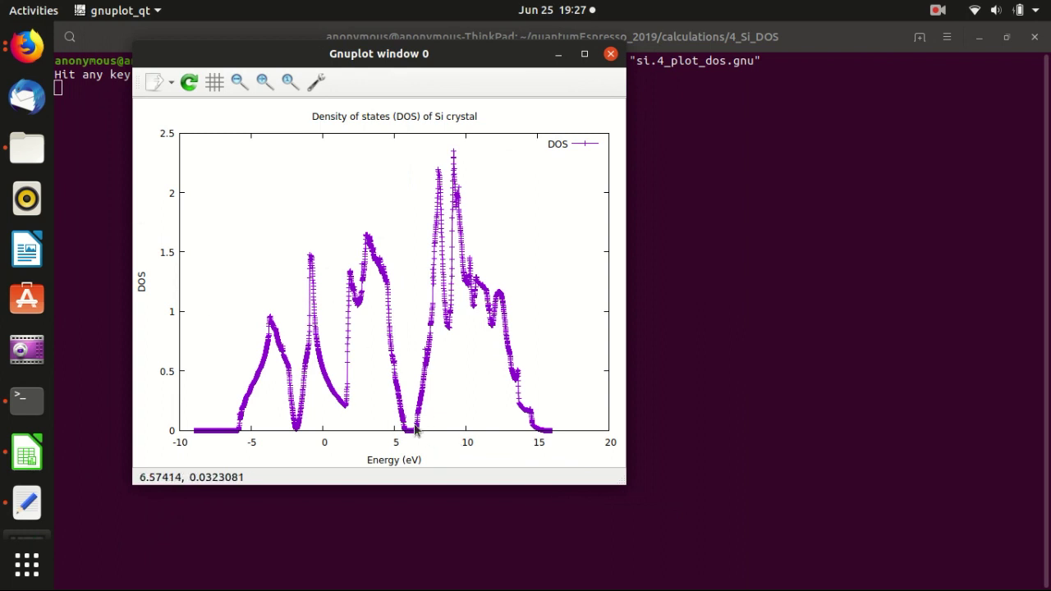
Bring up si.dos.dat from the 4_Si_DOS folder
{"action": "left_click", "coordinate": [25, 150]}
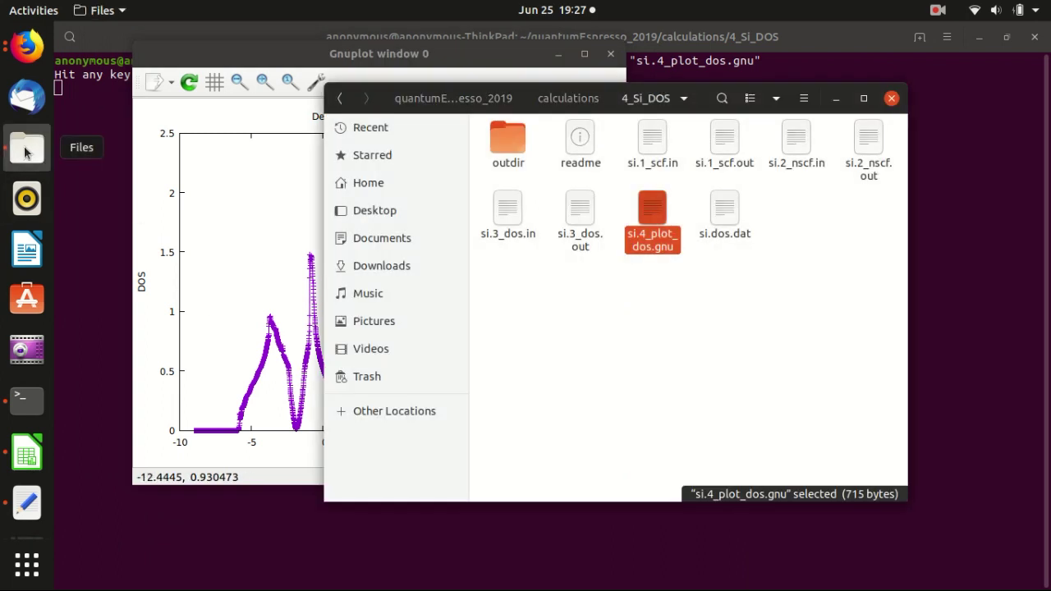
{"action": "left_click", "coordinate": [607, 300]}
{"action": "double_click", "coordinate": [723, 212]}
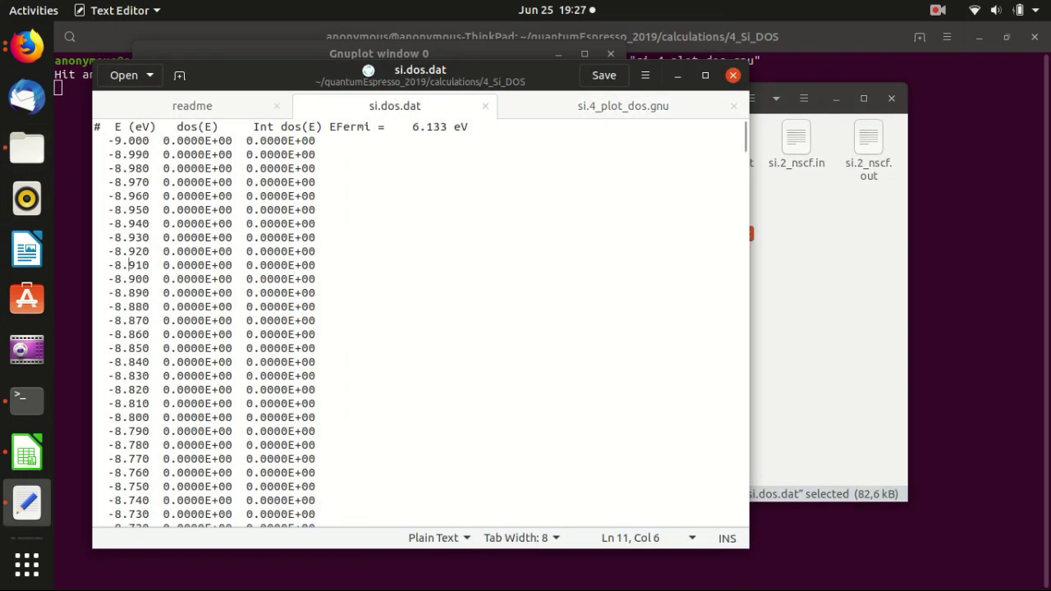
Arrange the si.dos.dat window beside the DOS plot so the data and curve can be compared
{"action": "left_click_drag", "start_coordinate": [574, 72], "coordinate": [854, 113]}
{"action": "left_click", "coordinate": [273, 197]}
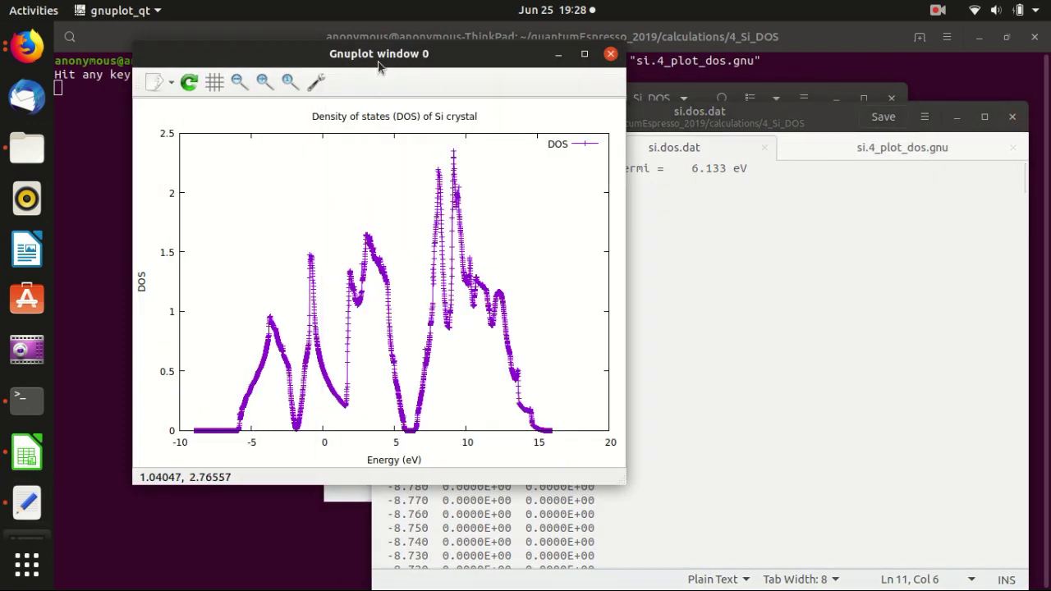
{"action": "left_click_drag", "start_coordinate": [377, 55], "coordinate": [315, 57]}
{"action": "left_click_drag", "start_coordinate": [724, 119], "coordinate": [743, 89]}
{"action": "left_click", "coordinate": [345, 369]}
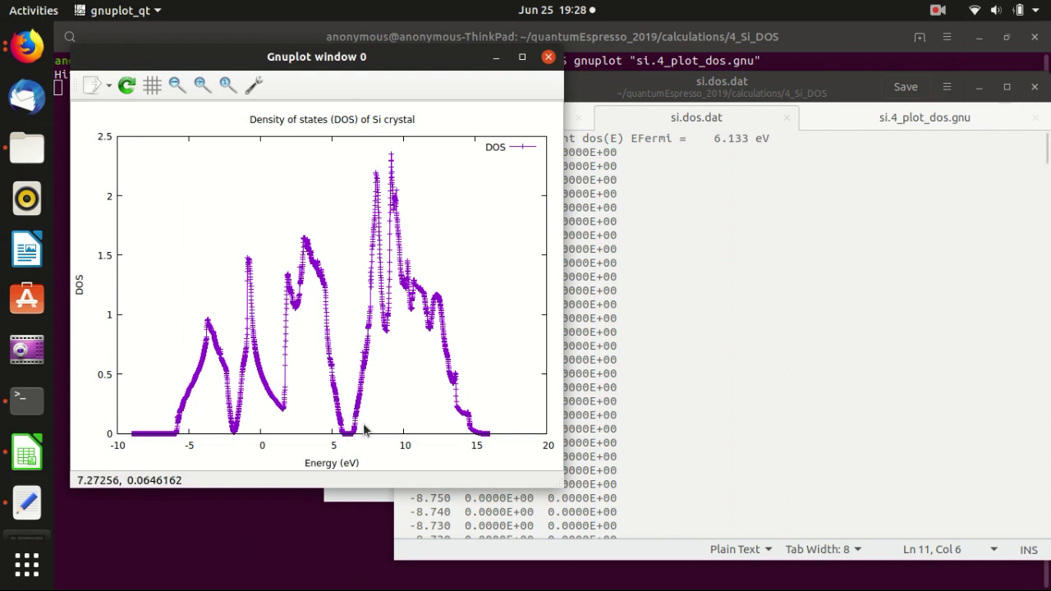
{"action": "left_click", "coordinate": [624, 276]}
{"action": "left_click_drag", "start_coordinate": [712, 89], "coordinate": [663, 82]}
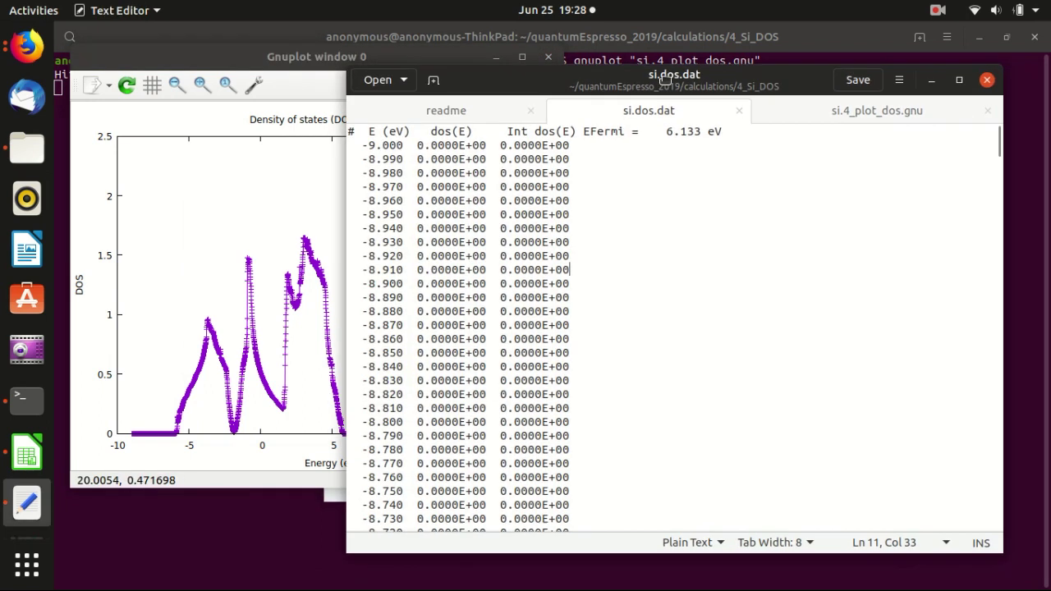
Locate the rows of si.dos.dat around the Fermi energy where dos(E) goes to zero at the band gap edges
{"action": "left_click_drag", "start_coordinate": [1000, 146], "coordinate": [966, 375]}
{"action": "left_click", "coordinate": [428, 290]}
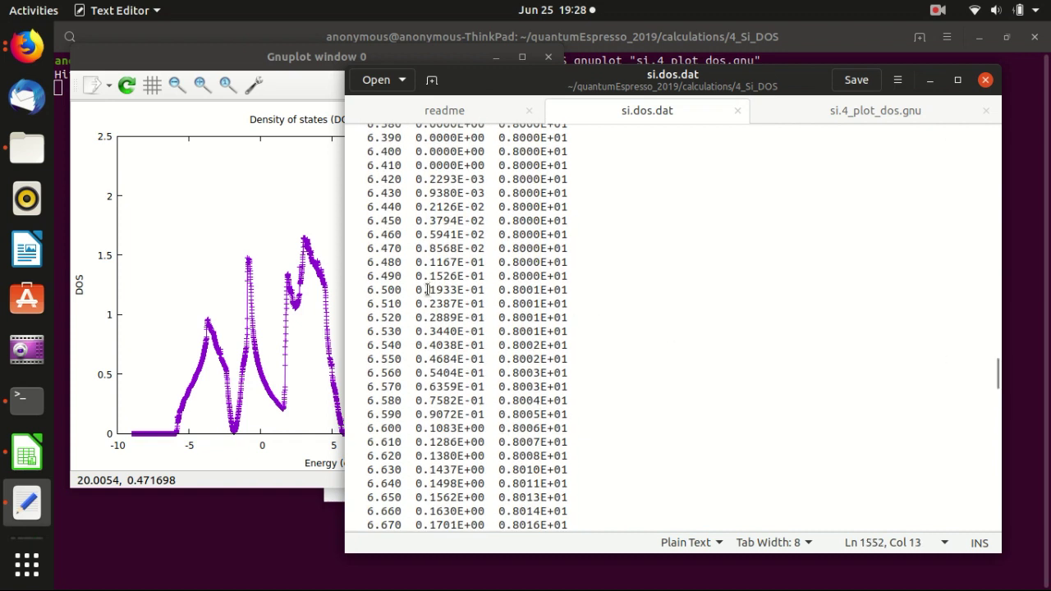
{"action": "scroll", "coordinate": [450, 289], "scroll_direction": "up", "scroll_amount": 3}
{"action": "scroll", "coordinate": [453, 291], "scroll_direction": "up", "scroll_amount": 3}
{"action": "left_click", "coordinate": [454, 250]}
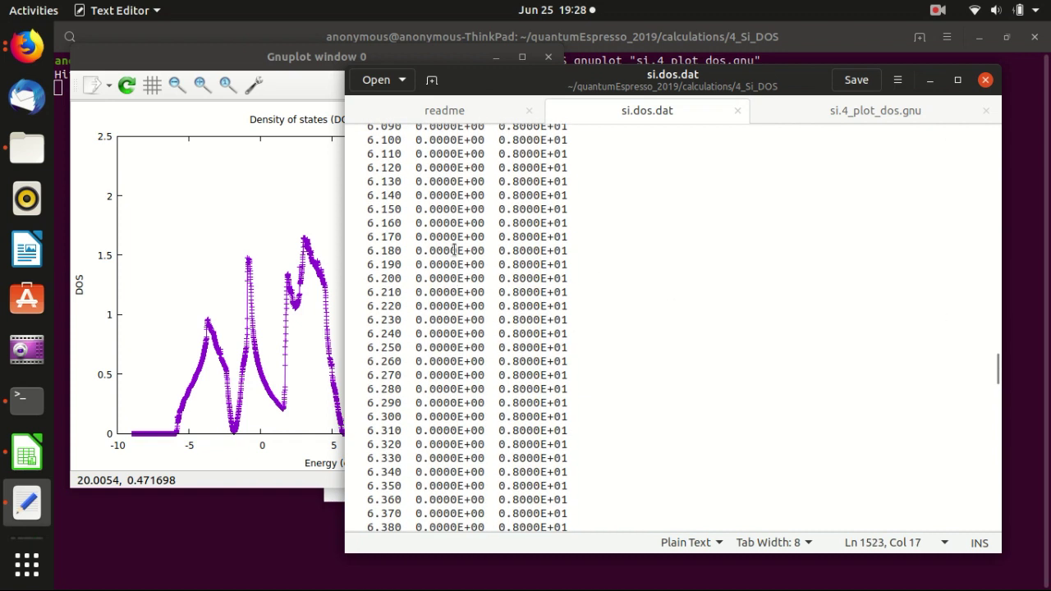
{"action": "scroll", "coordinate": [456, 256], "scroll_direction": "up", "scroll_amount": 15}
{"action": "scroll", "coordinate": [461, 264], "scroll_direction": "down", "scroll_amount": 6}
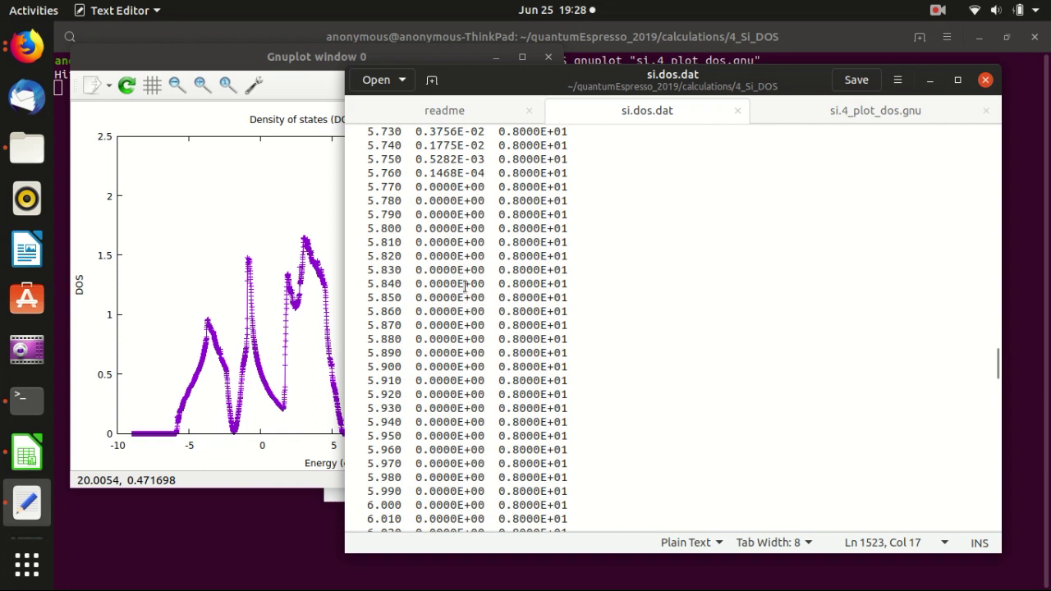
{"action": "scroll", "coordinate": [481, 191], "scroll_direction": "up", "scroll_amount": 1}
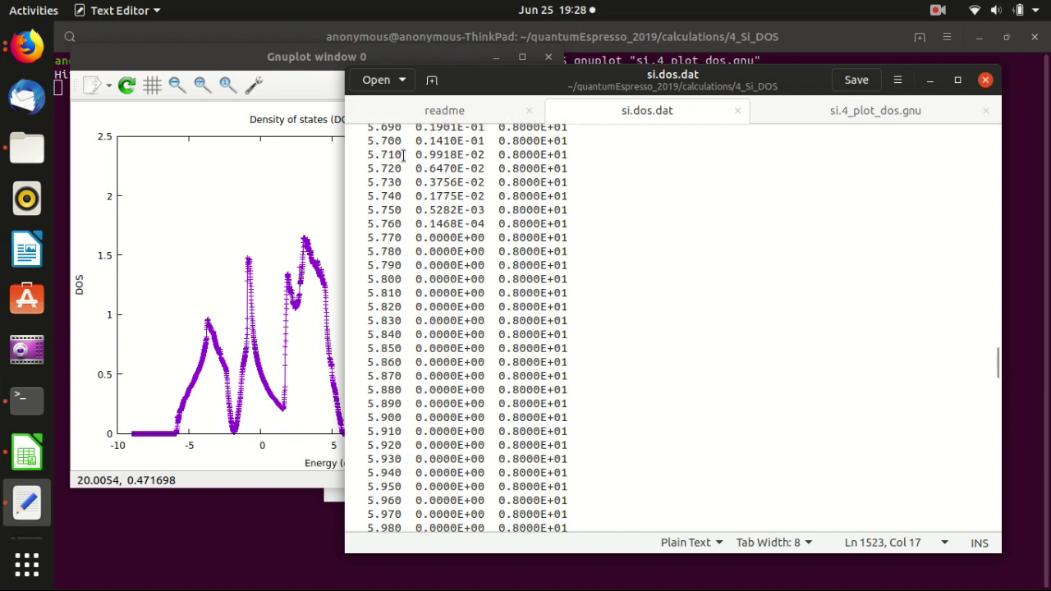
Take the lower band edge energy from si.dos.dat and enter =5.710-0 in cell E14 of data.ods in LibreOffice Calc
{"action": "left_click_drag", "start_coordinate": [402, 155], "coordinate": [368, 161]}
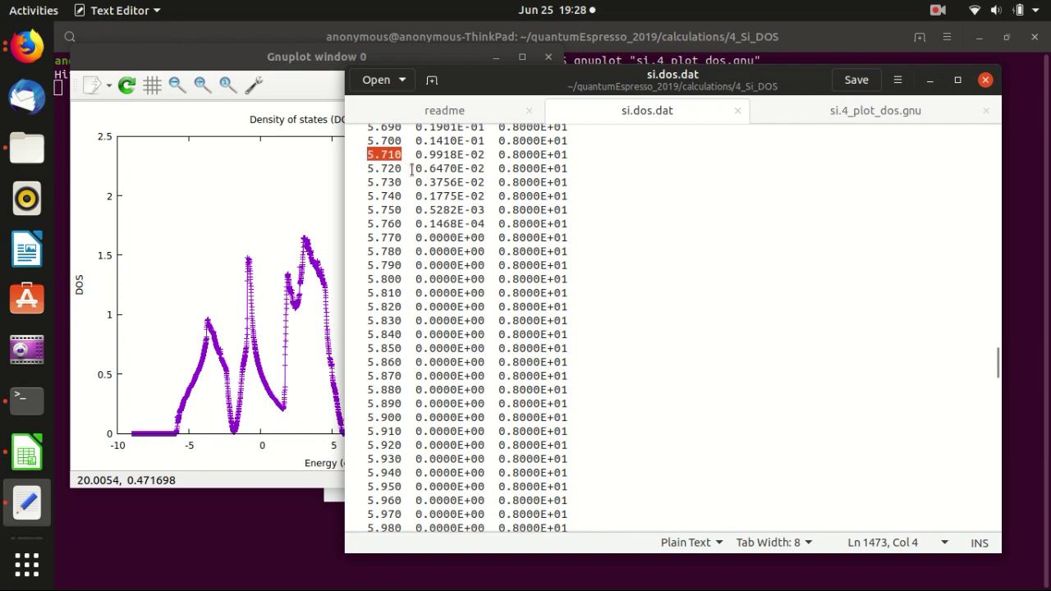
{"action": "left_click", "coordinate": [23, 462]}
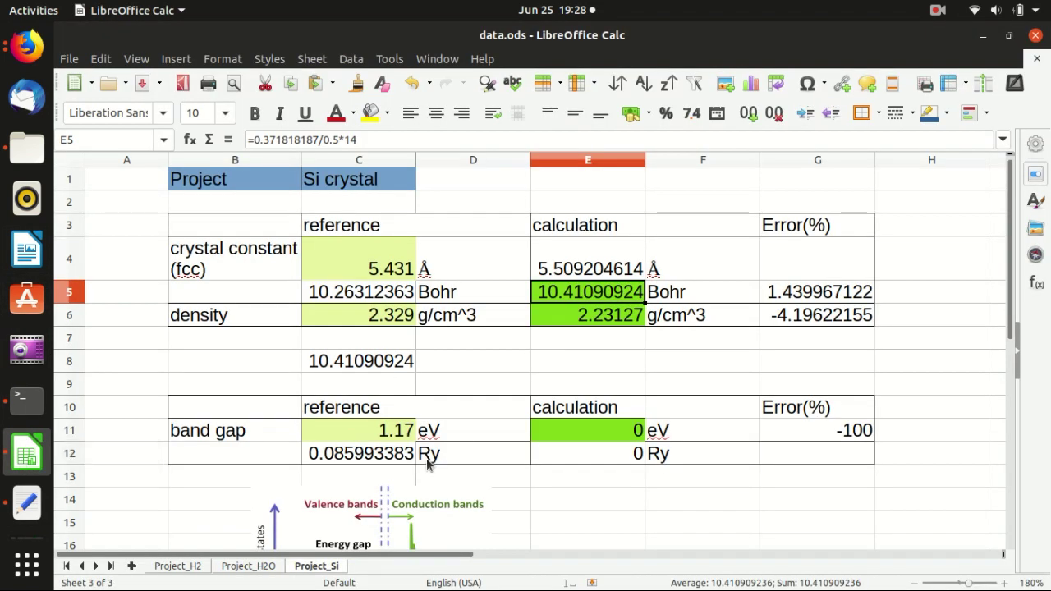
{"action": "left_click", "coordinate": [575, 503]}
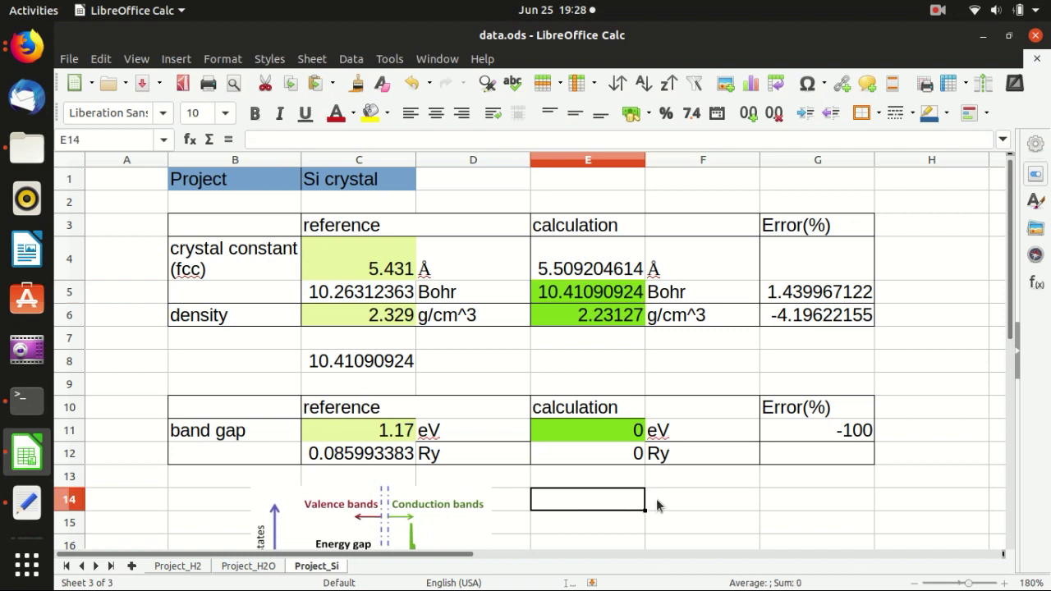
{"action": "type", "text": "=5.710"}
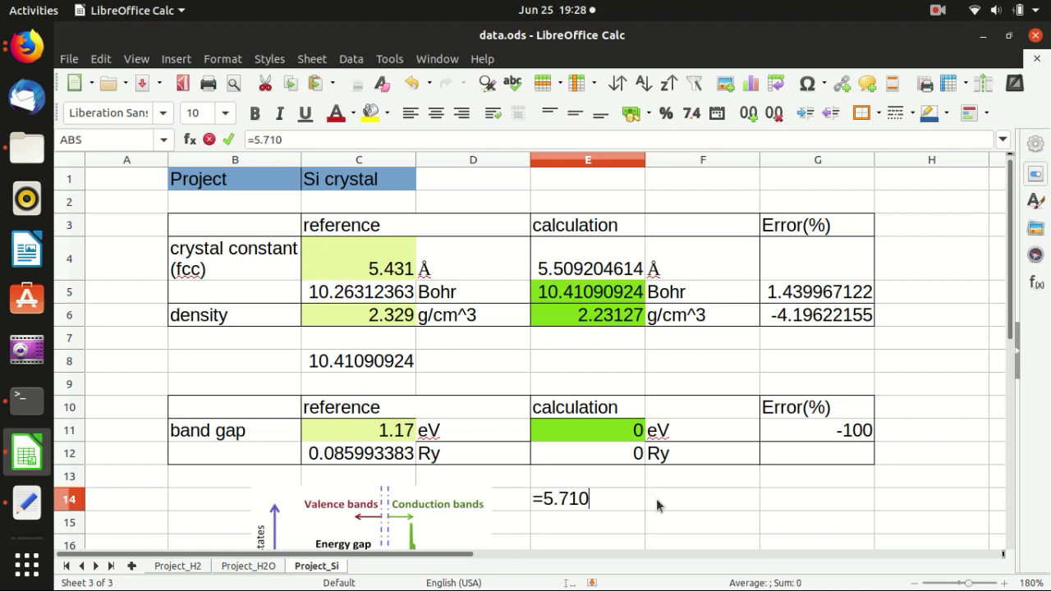
{"action": "type", "text": "-0"}
{"action": "key", "text": "Return"}
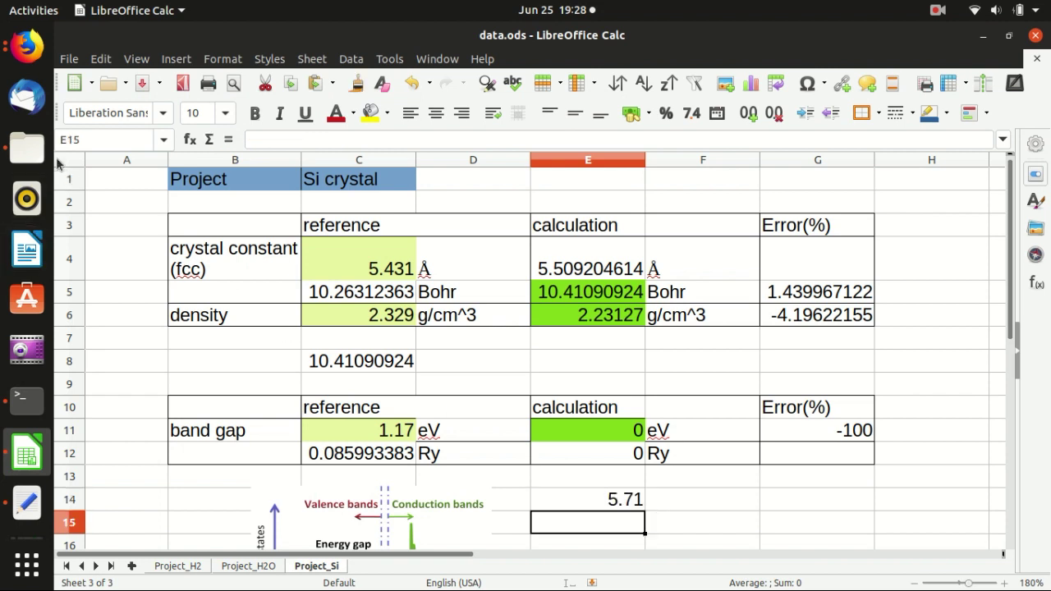
Switch back to si.dos.dat in Text Editor and copy the energy 6.480 at the upper edge of the band gap
{"action": "left_click", "coordinate": [27, 502]}
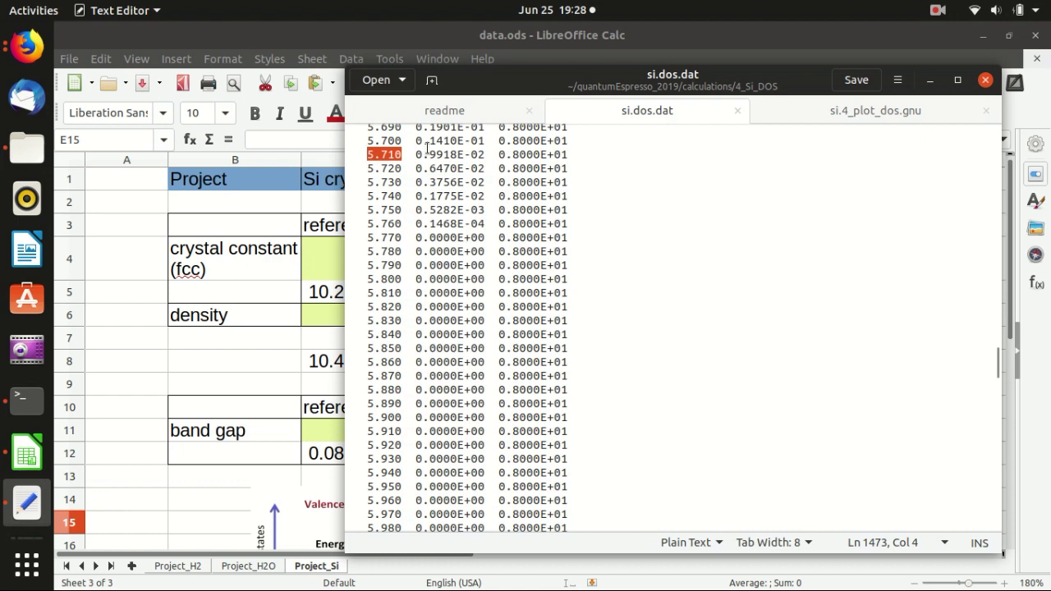
{"action": "scroll", "coordinate": [477, 289], "scroll_direction": "down", "scroll_amount": 5}
{"action": "scroll", "coordinate": [473, 292], "scroll_direction": "down", "scroll_amount": 10}
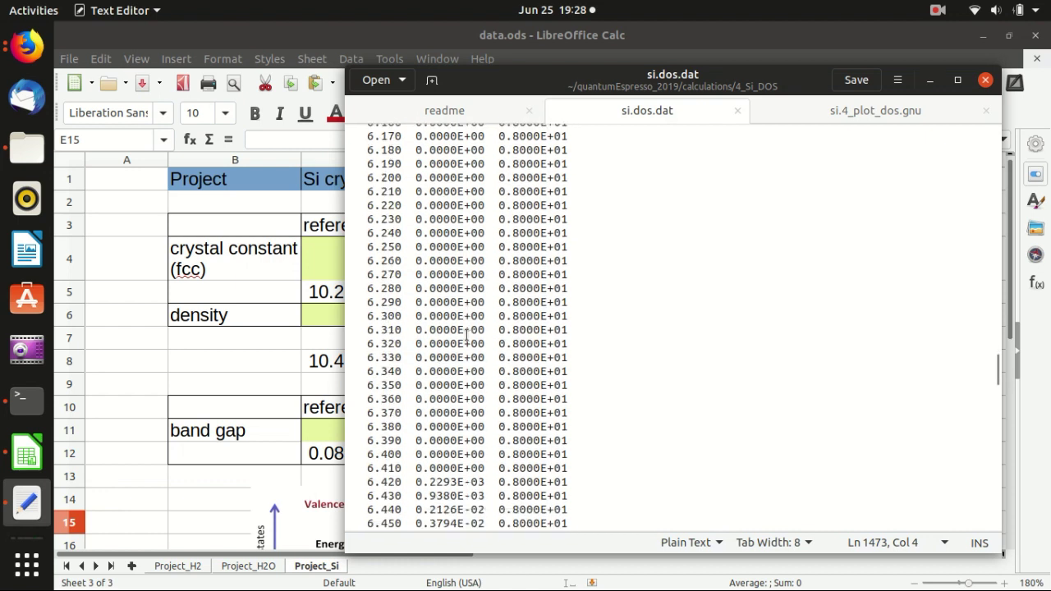
{"action": "scroll", "coordinate": [466, 336], "scroll_direction": "down", "scroll_amount": 2}
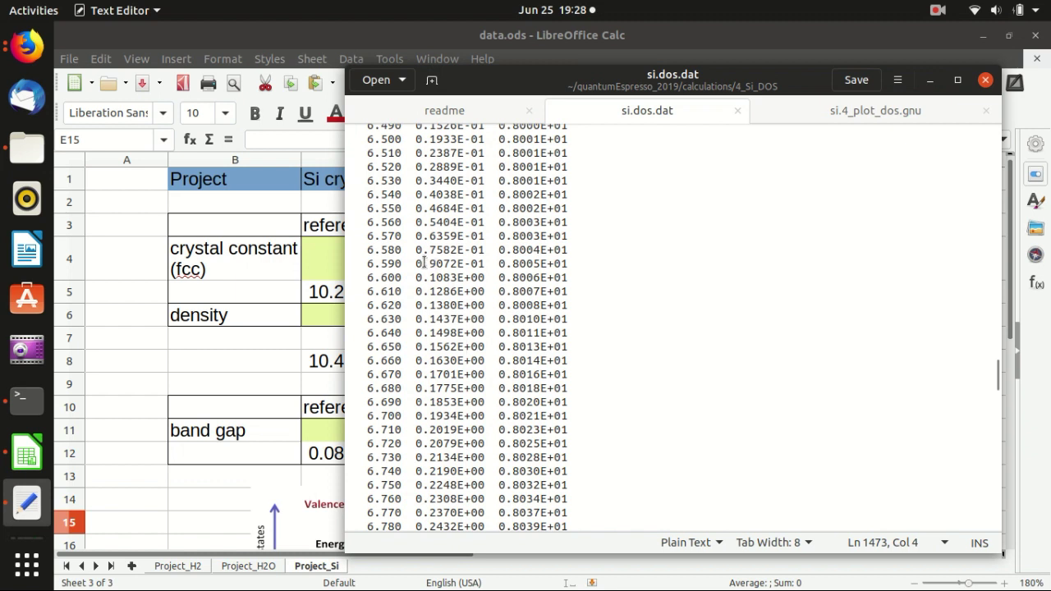
{"action": "scroll", "coordinate": [423, 218], "scroll_direction": "up", "scroll_amount": 1}
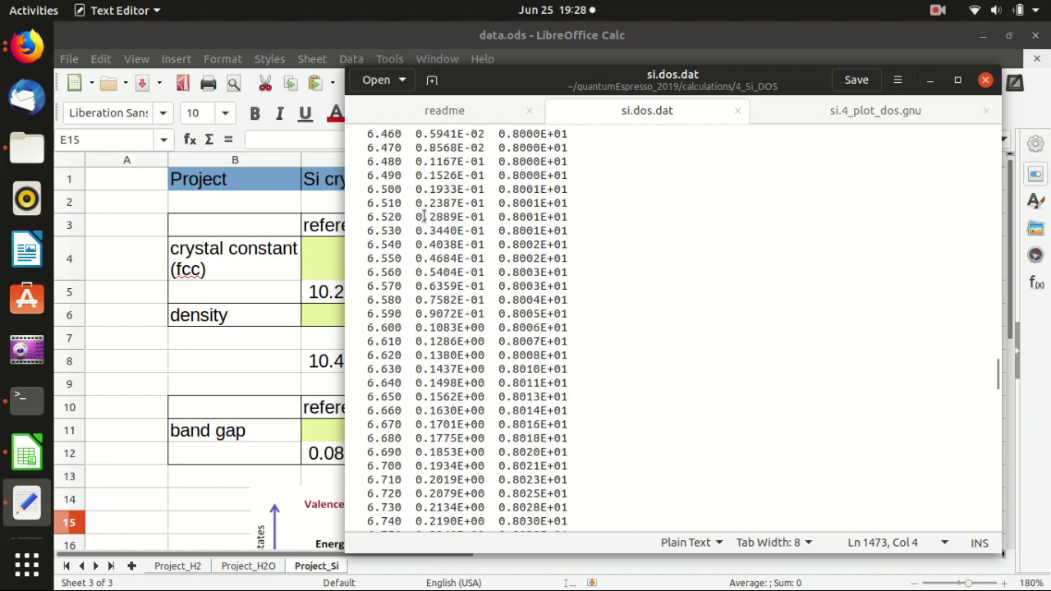
{"action": "left_click_drag", "start_coordinate": [404, 162], "coordinate": [367, 156]}
{"action": "key", "text": "ctrl+c"}
Replace the 0 in cell E14's formula in data.ods with the copied energy, giving =5.71-6.480
{"action": "left_click", "coordinate": [252, 373]}
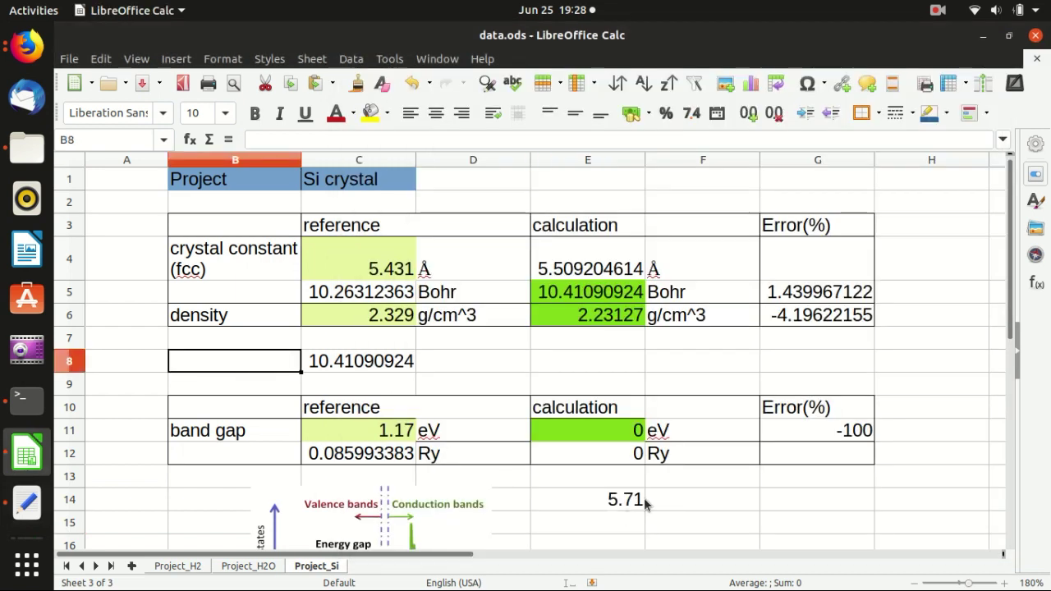
{"action": "left_click", "coordinate": [614, 503]}
{"action": "left_click", "coordinate": [287, 139]}
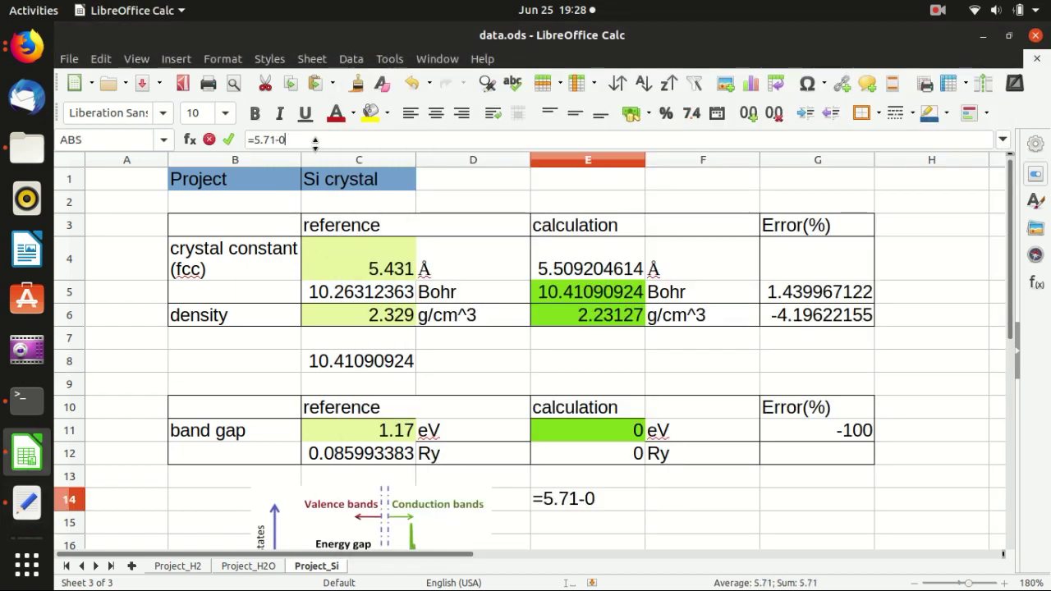
{"action": "key", "text": "BackSpace"}
{"action": "key", "text": "ctrl+v"}
{"action": "key", "text": "Return"}
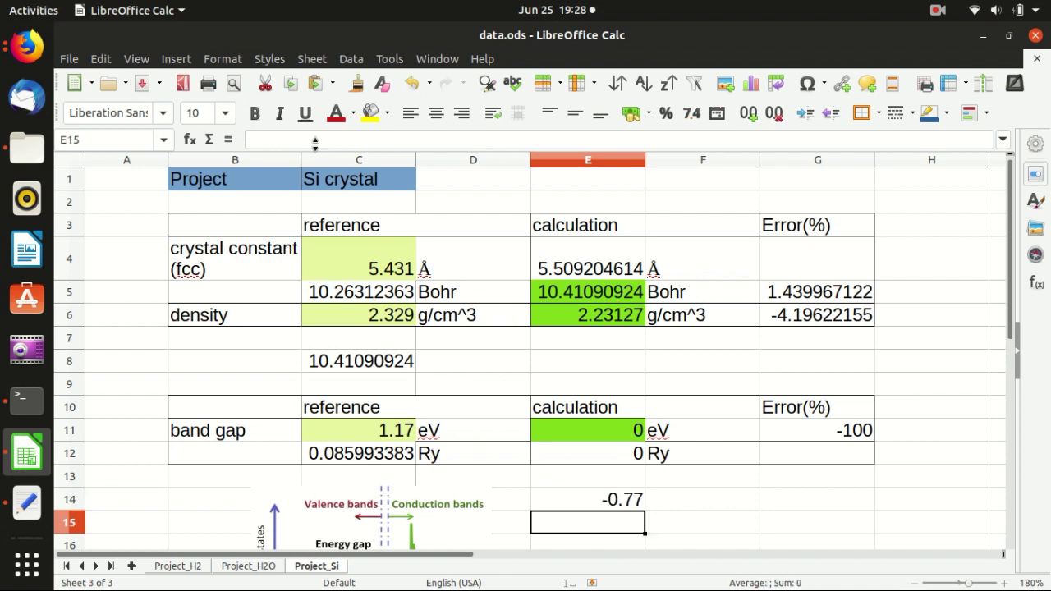
Set the calculated band gap in cell E11 to 0.77 eV
{"action": "left_click", "coordinate": [605, 437]}
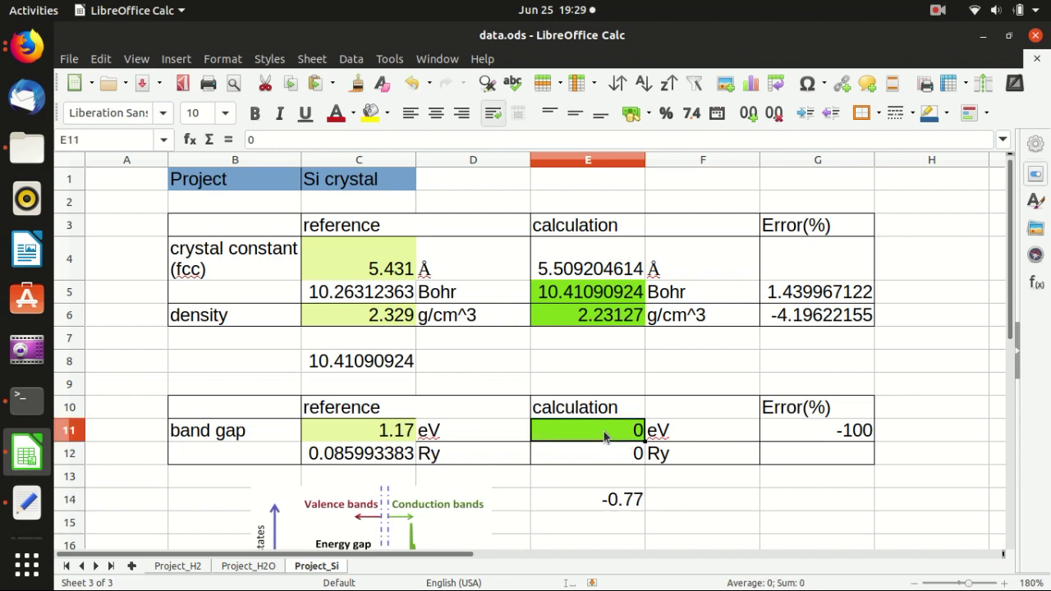
{"action": "type", "text": "0.77"}
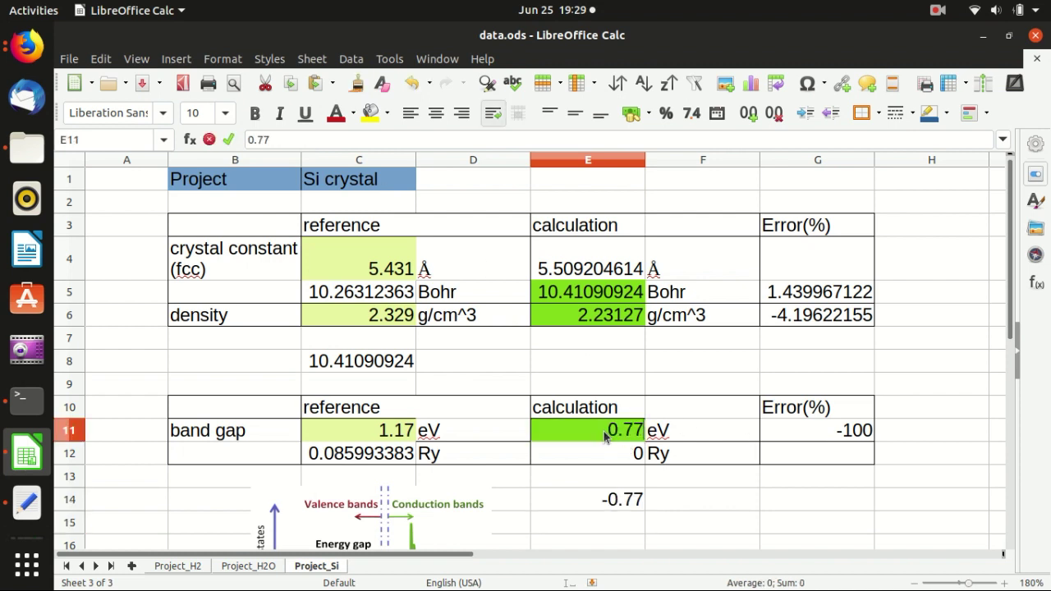
{"action": "key", "text": "Return"}
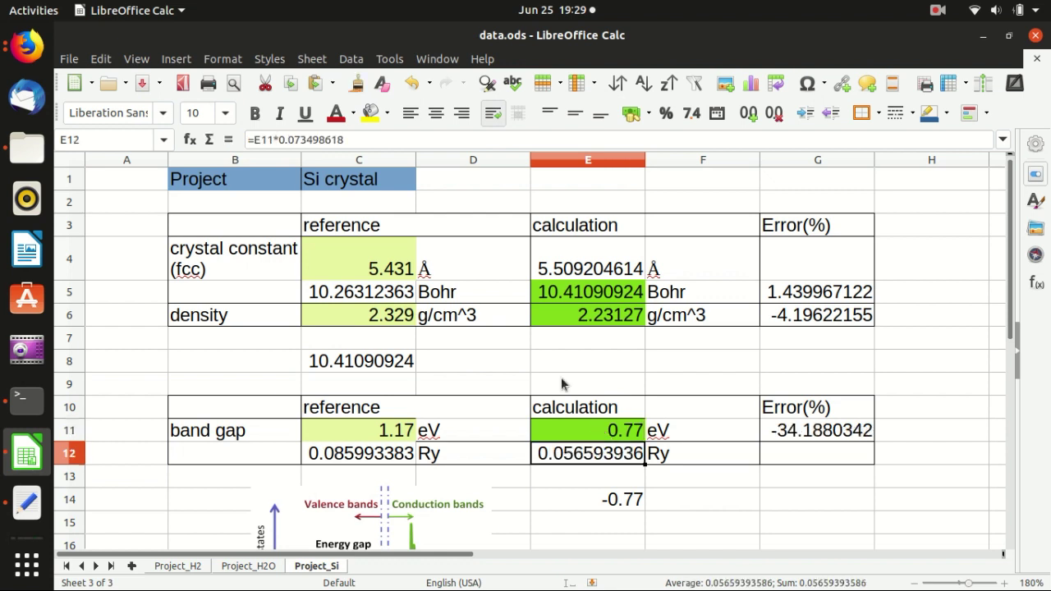
Compare the Gnuplot DOS plot side by side with the sheet's reference density-of-states figure, and minimize the plot window
{"action": "left_click", "coordinate": [707, 369]}
{"action": "scroll", "coordinate": [708, 369], "scroll_direction": "down", "scroll_amount": 3}
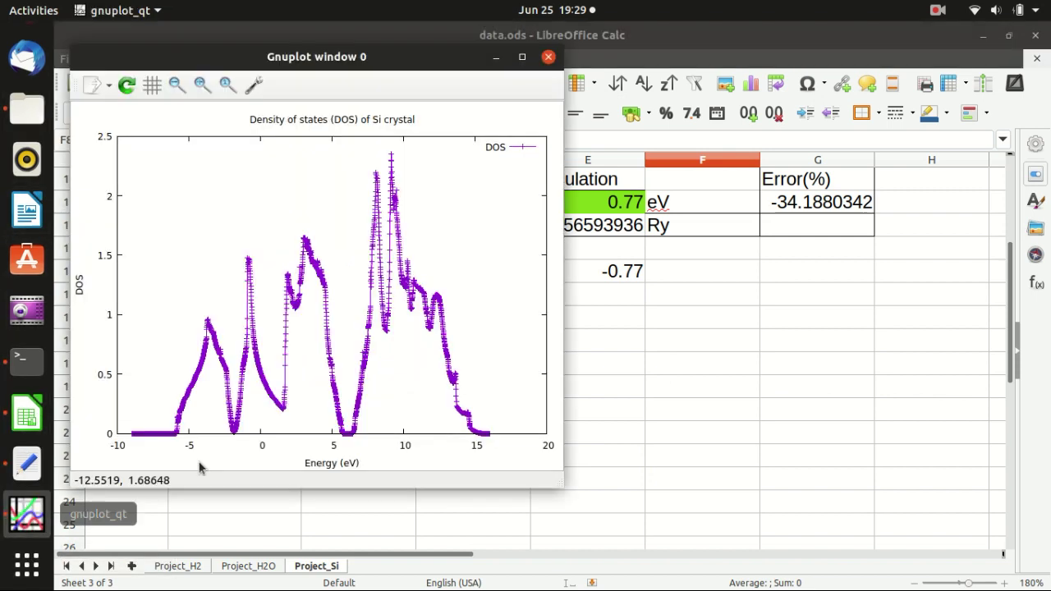
{"action": "left_click_drag", "start_coordinate": [271, 45], "coordinate": [692, 105]}
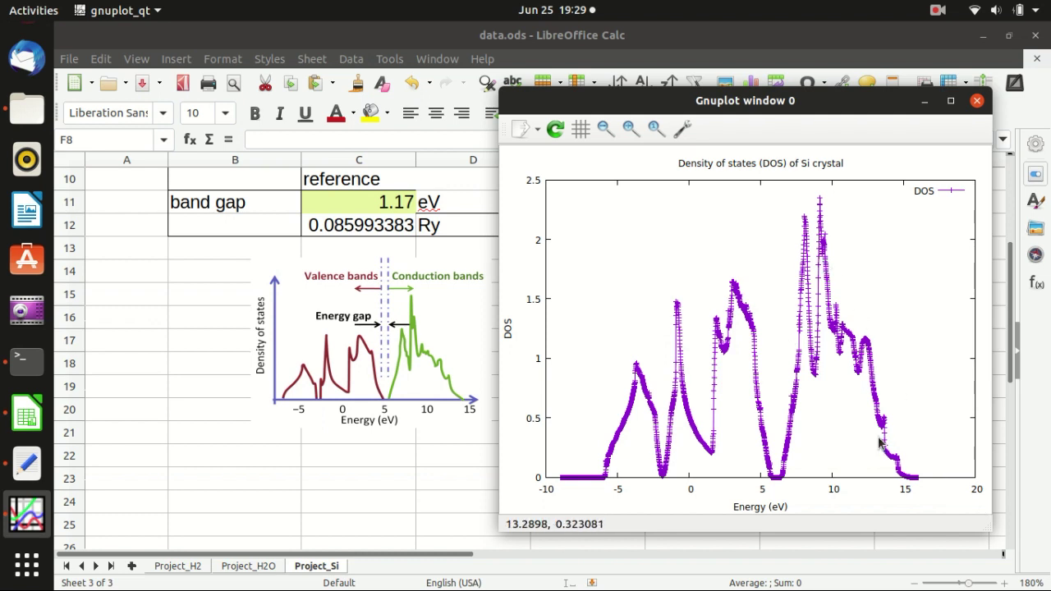
{"action": "left_click", "coordinate": [925, 100]}
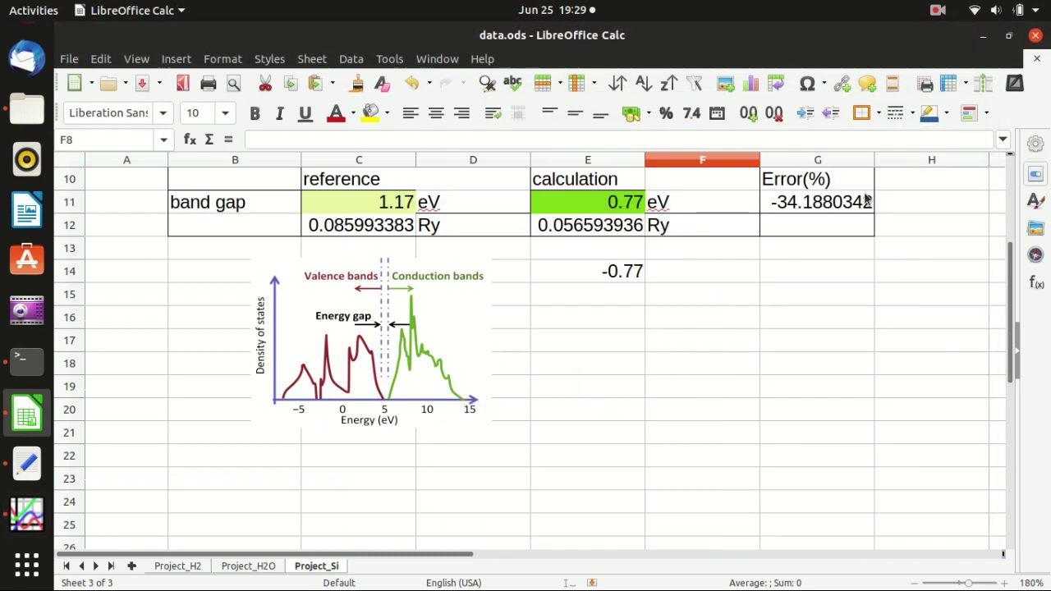
Review the Error(%) cells for crystal constant, density and band gap, along with the calculated and reference band gap values
{"action": "left_click", "coordinate": [748, 343]}
{"action": "scroll", "coordinate": [750, 345], "scroll_direction": "up", "scroll_amount": 2}
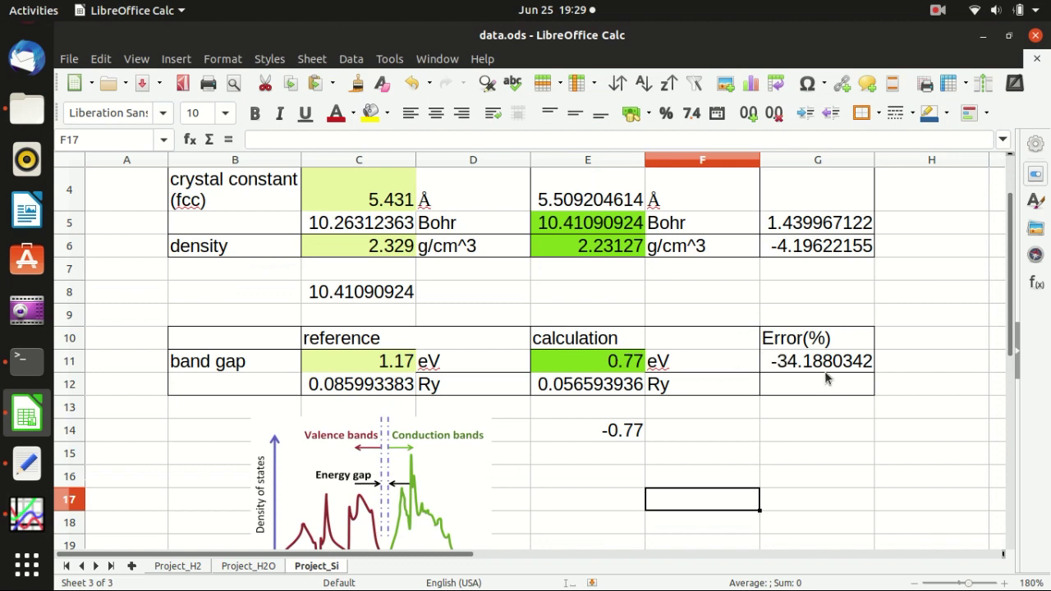
{"action": "left_click", "coordinate": [815, 246]}
{"action": "scroll", "coordinate": [817, 242], "scroll_direction": "up", "scroll_amount": 1}
{"action": "left_click", "coordinate": [804, 295]}
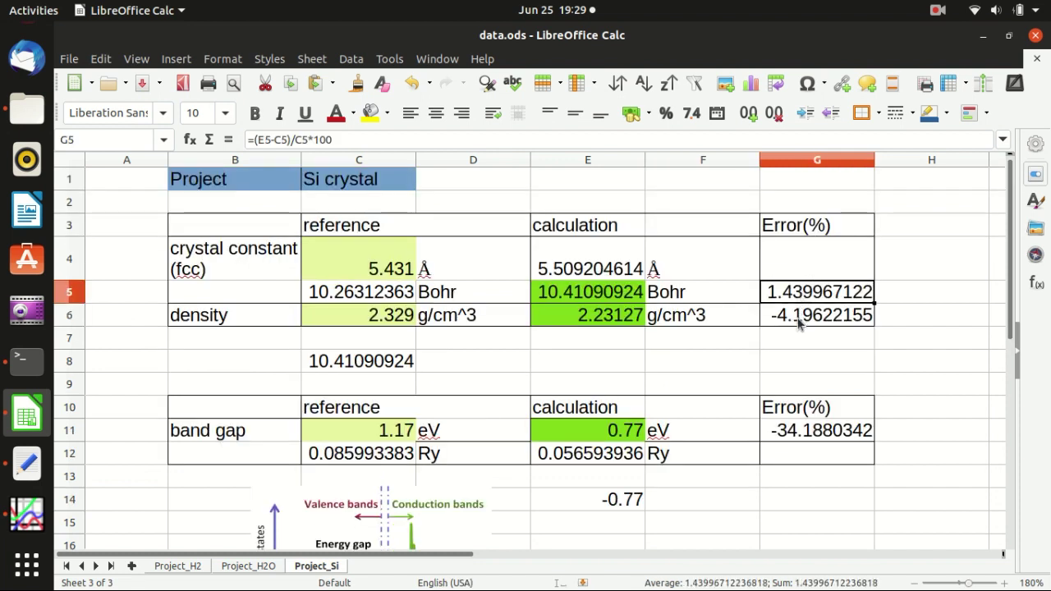
{"action": "left_click", "coordinate": [798, 322]}
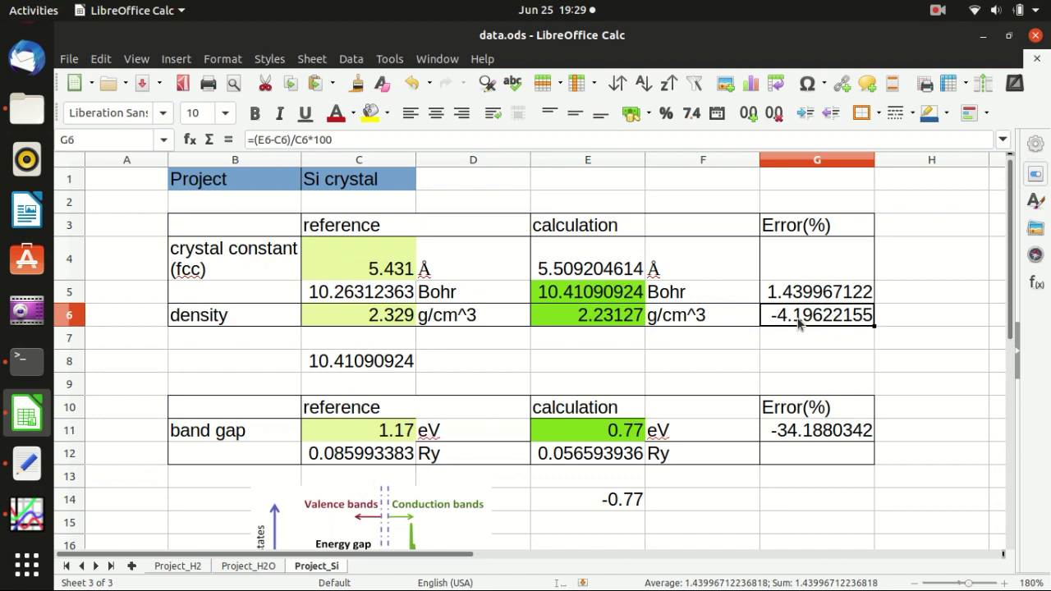
{"action": "left_click", "coordinate": [792, 441]}
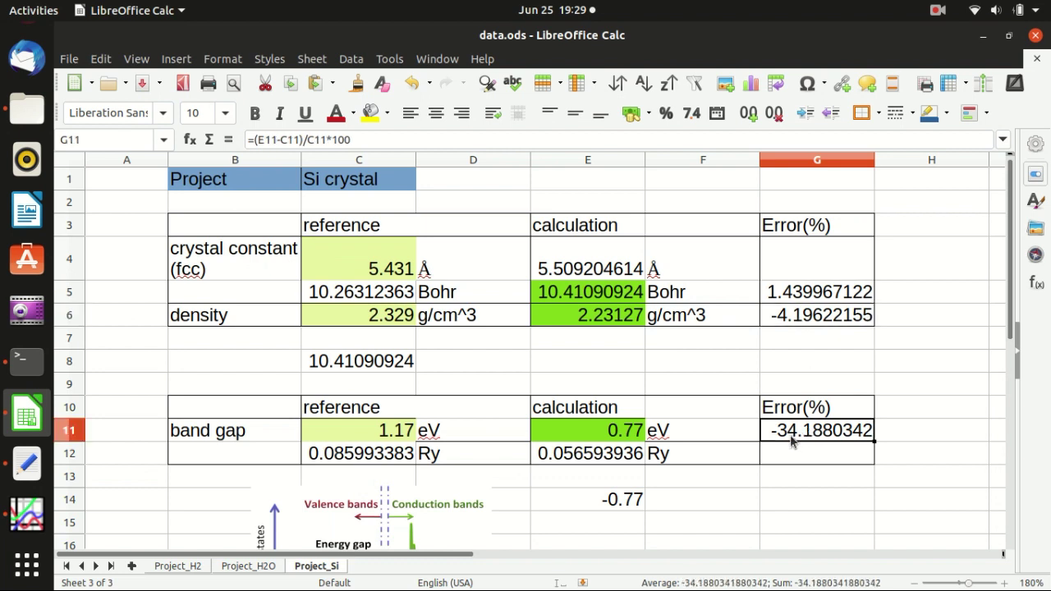
{"action": "left_click", "coordinate": [627, 440]}
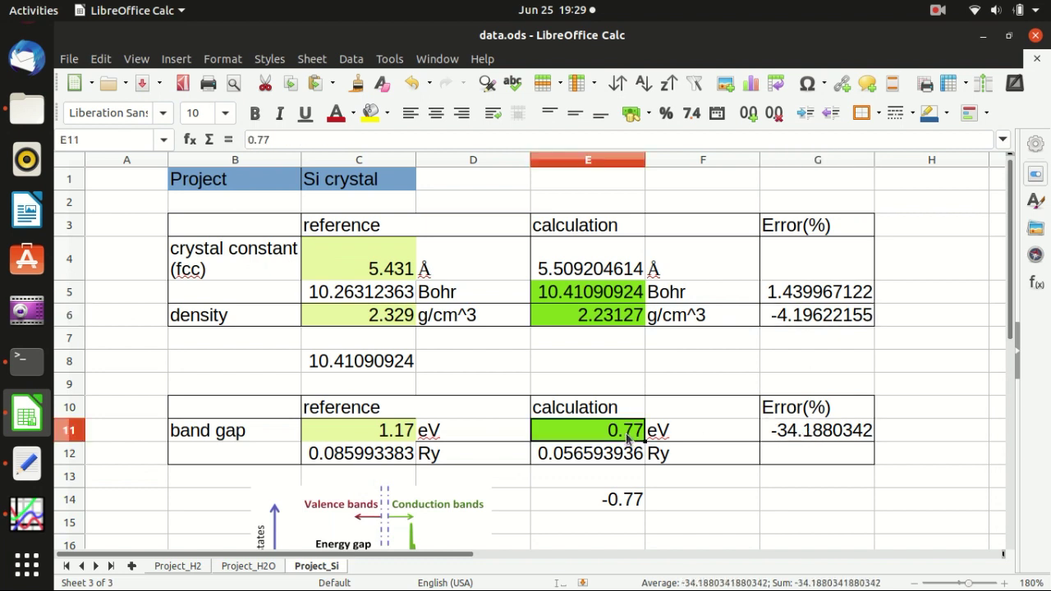
{"action": "left_click", "coordinate": [381, 436]}
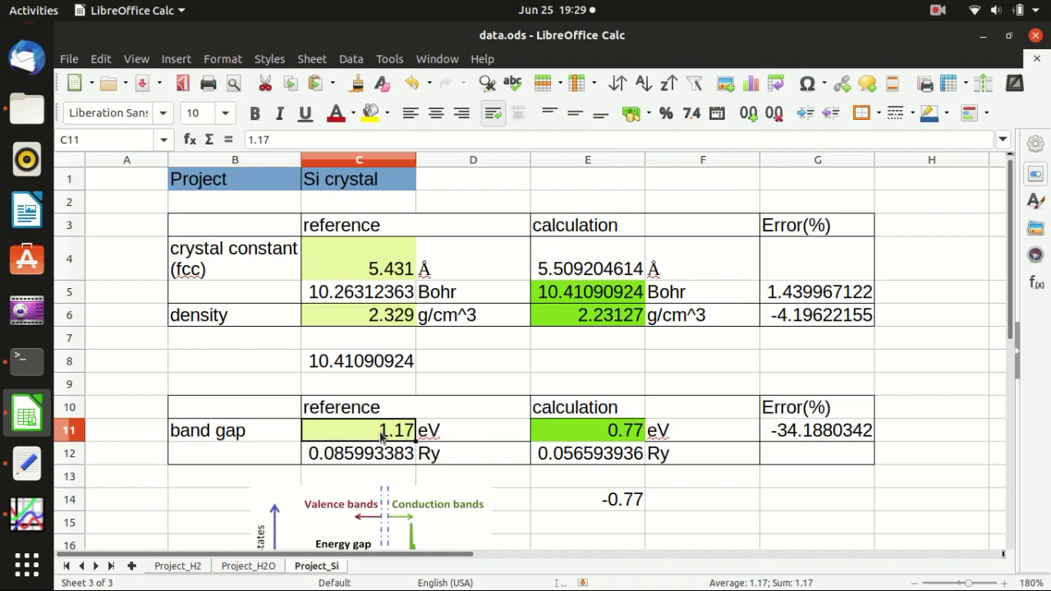
{"action": "scroll", "coordinate": [380, 437], "scroll_direction": "down", "scroll_amount": 2}
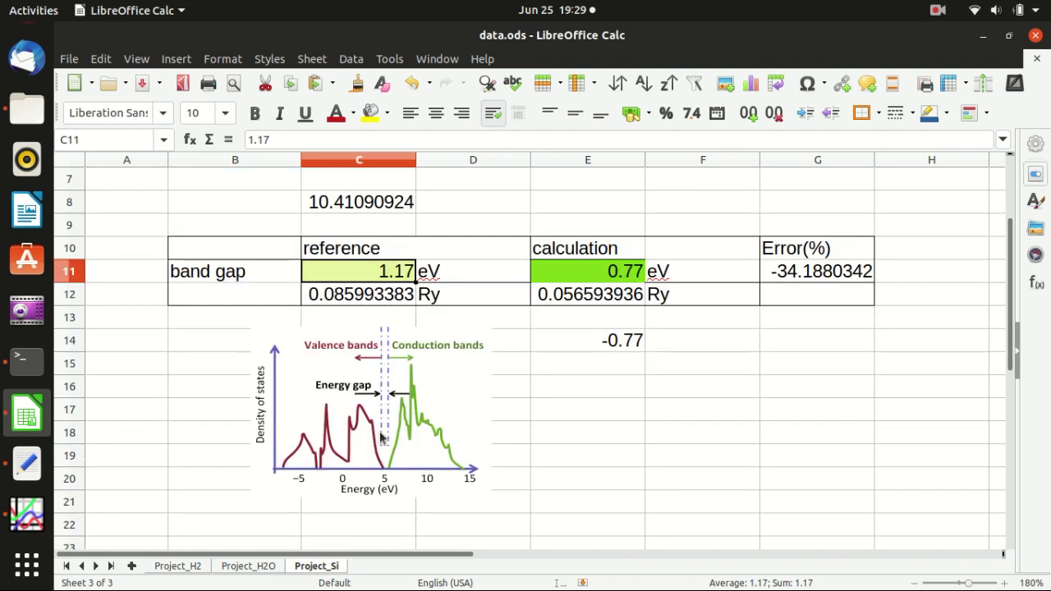